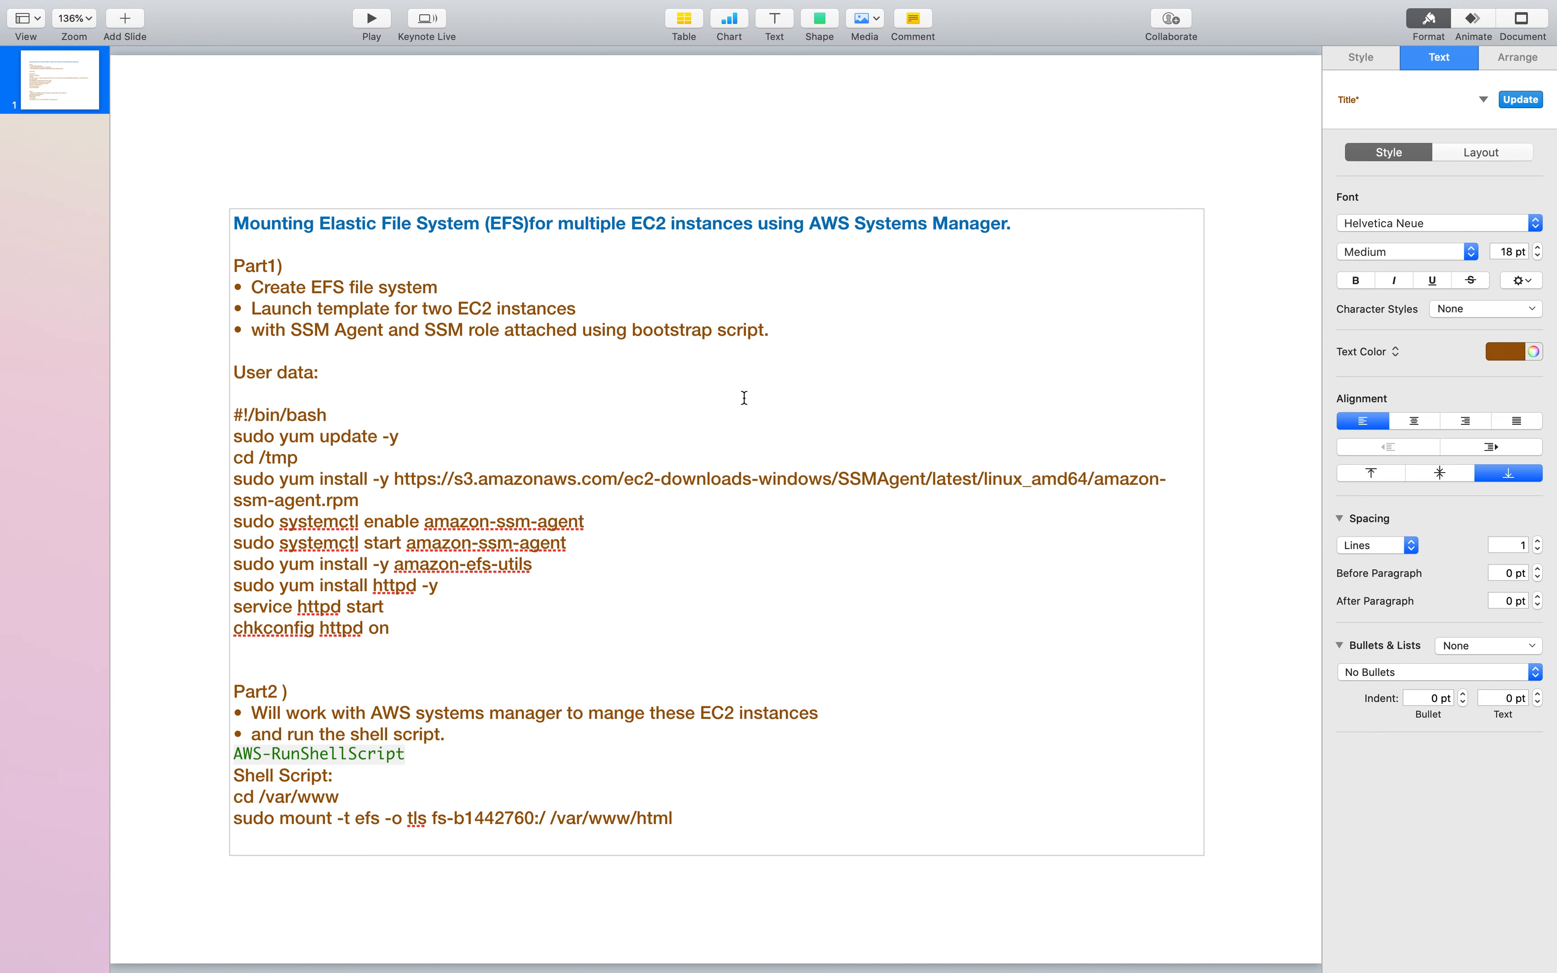
Switch from the Keynote notes to the AWS console in Chrome and open the EFS service.
key("ctrl+Left")
key("ctrl+Right")
key("ctrl+Right")
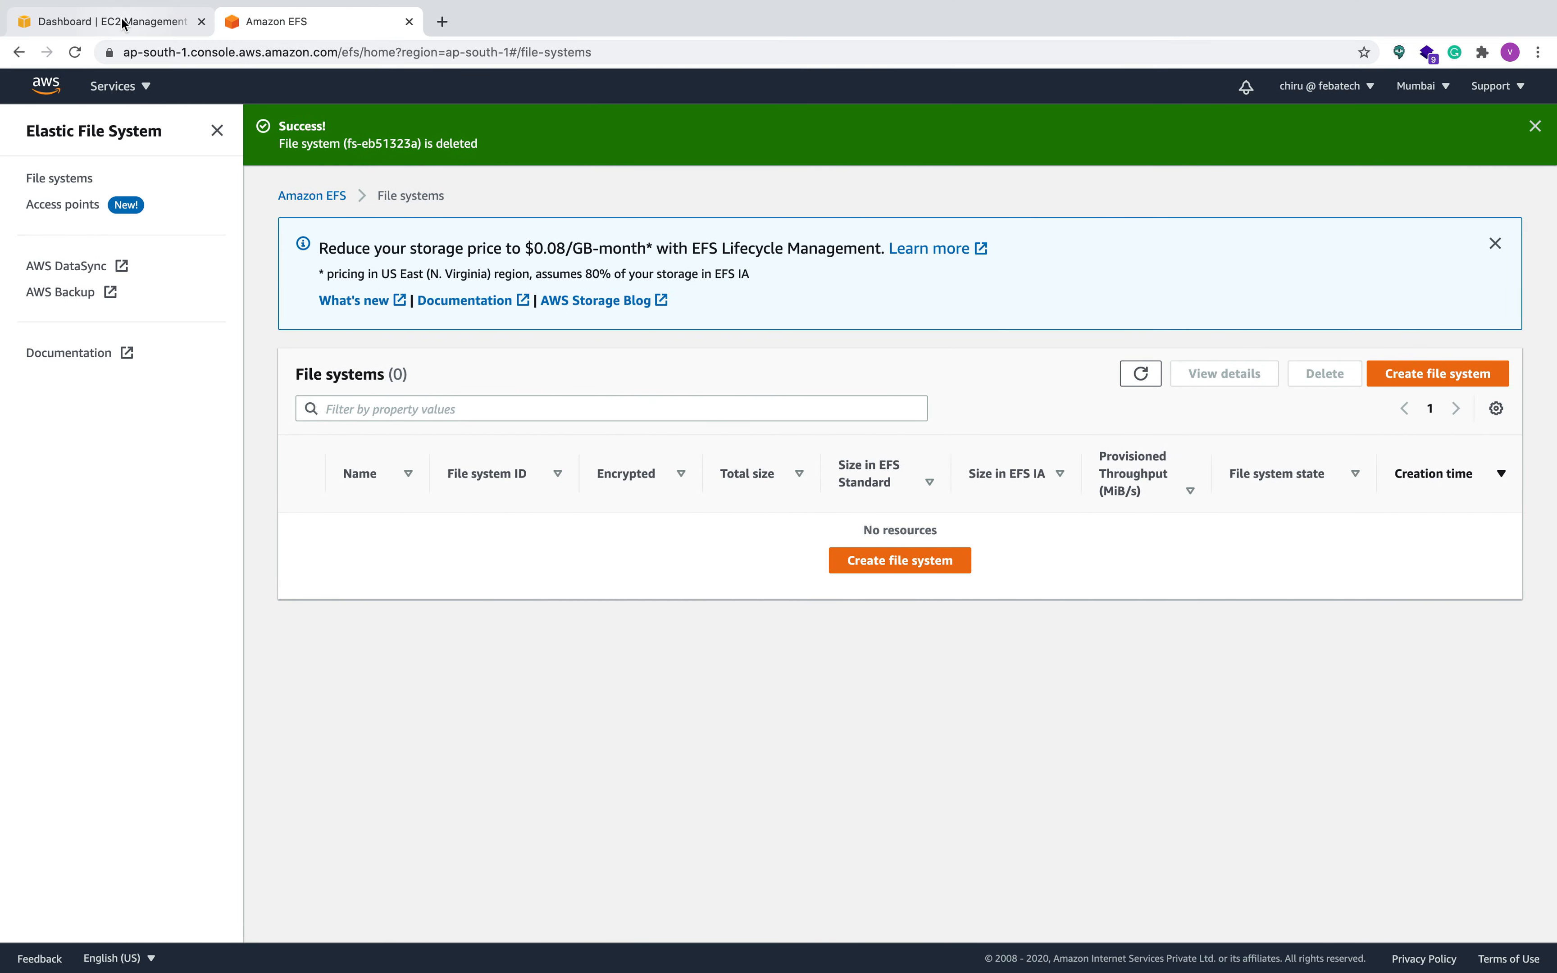
left_click(122, 23)
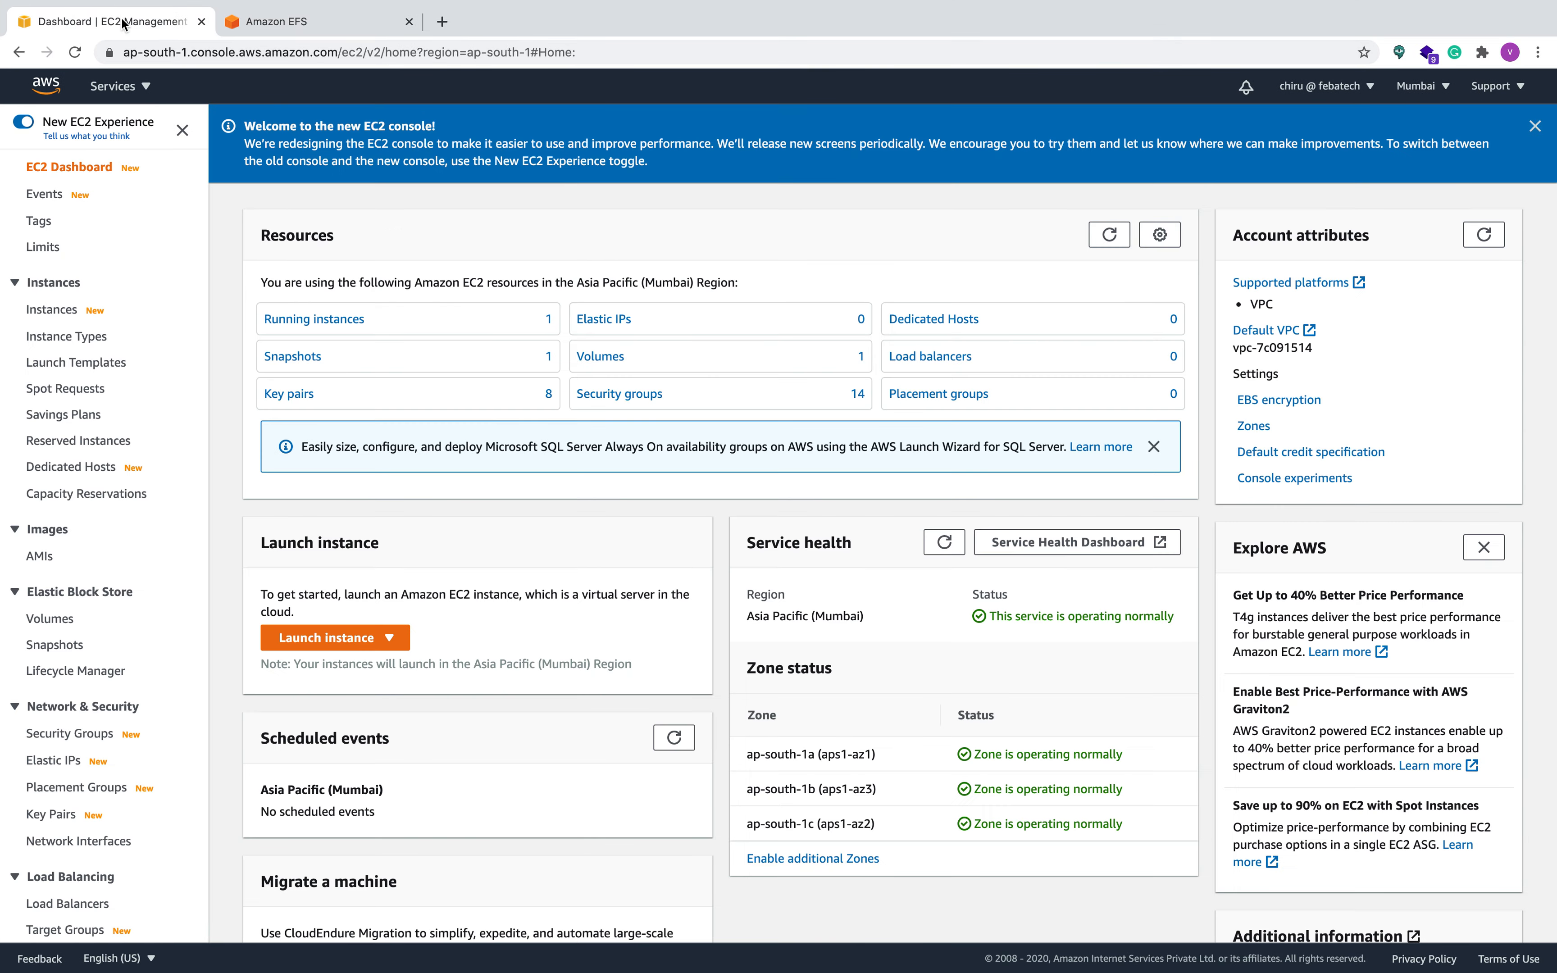
left_click(111, 89)
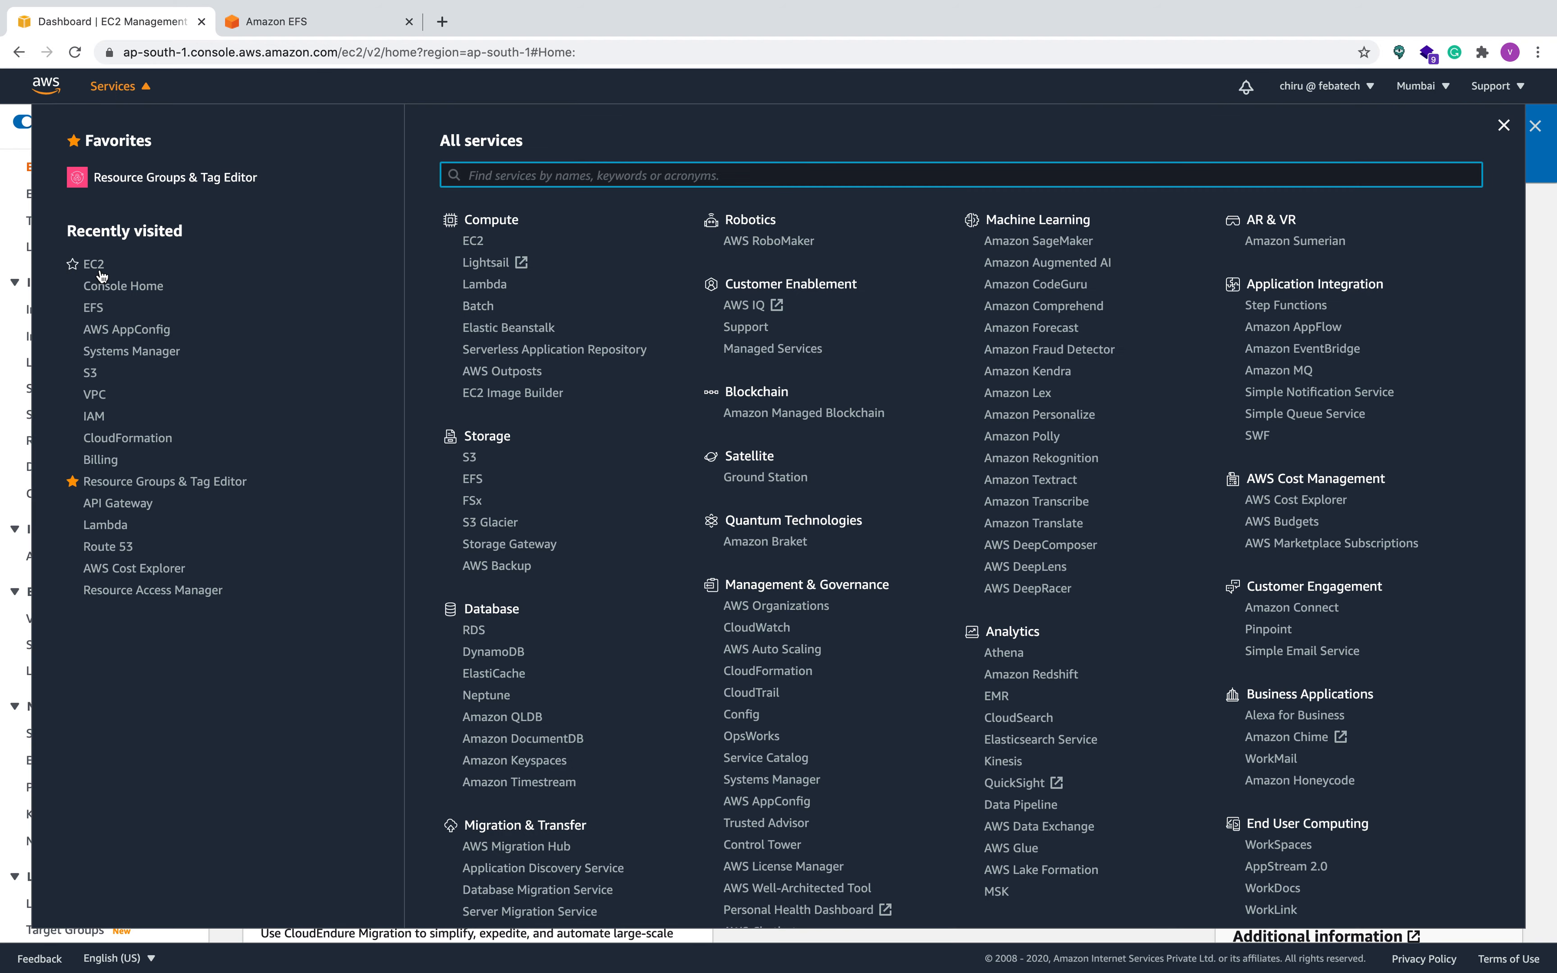
left_click(97, 308)
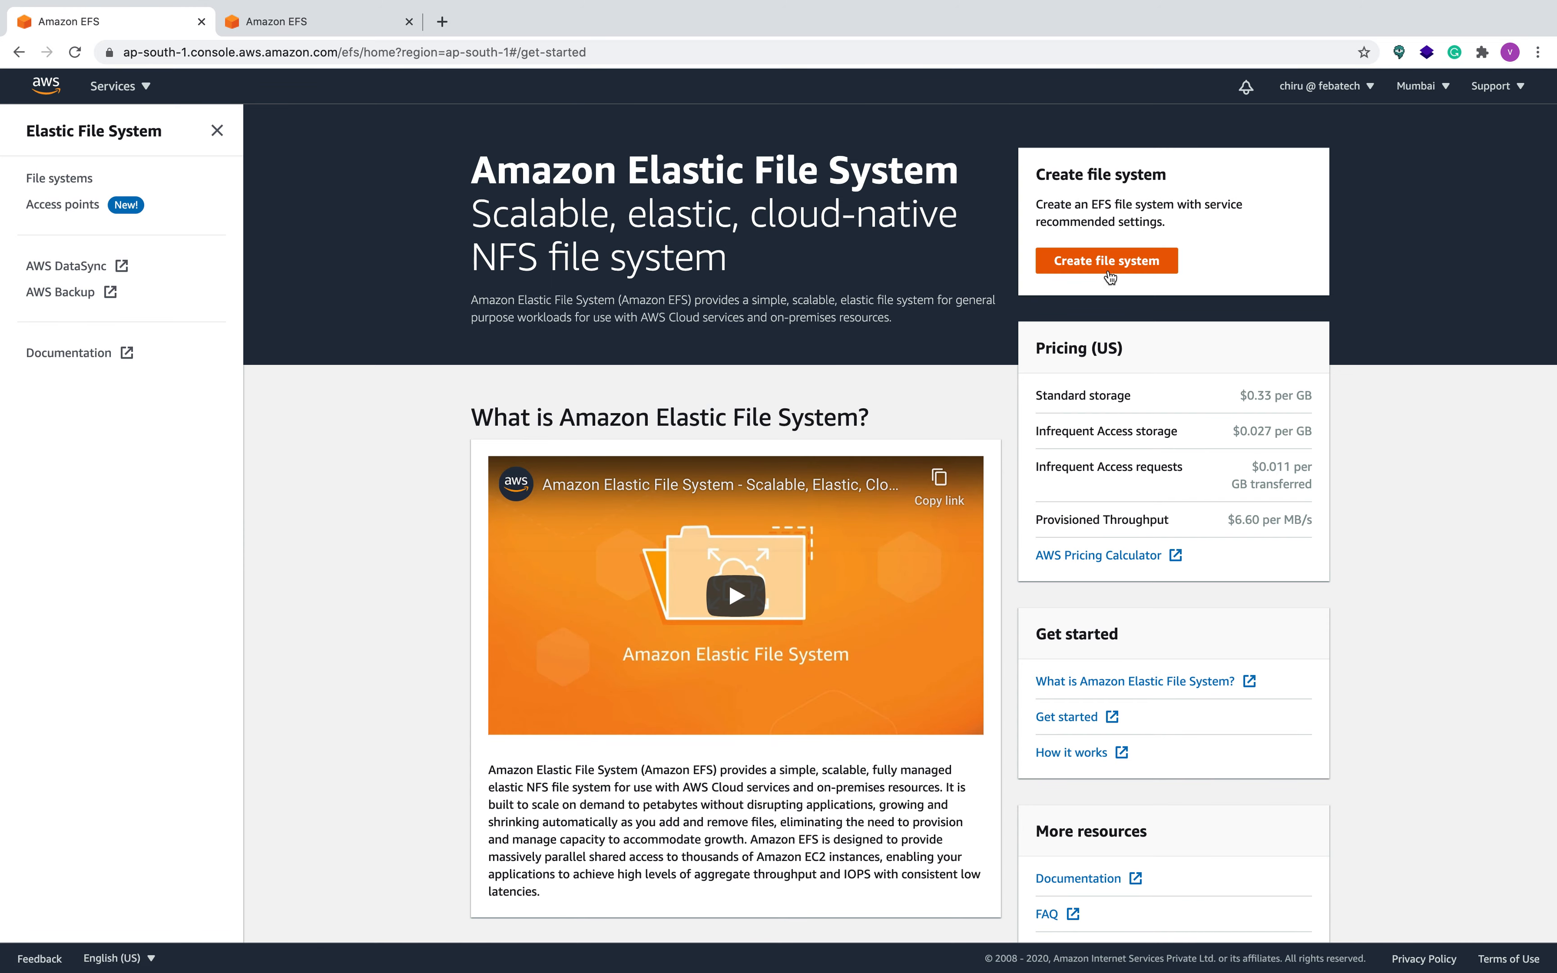
Create an EFS file system named myefs in the default VPC vpc-7c091514.
left_click(1106, 261)
left_click(613, 508)
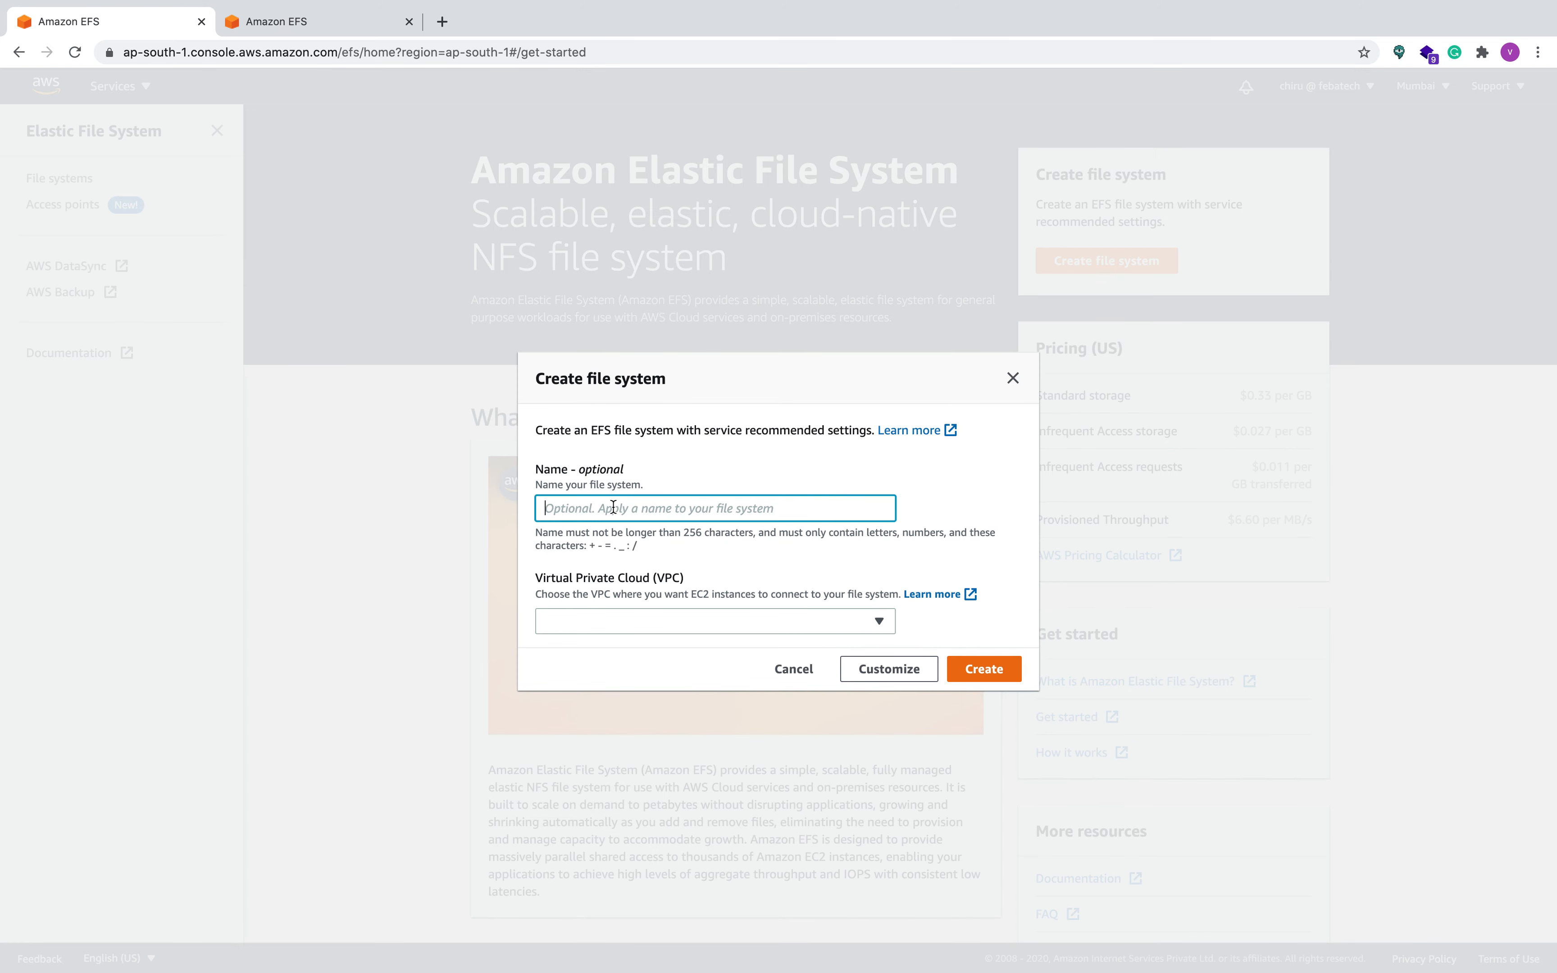
type("myefs")
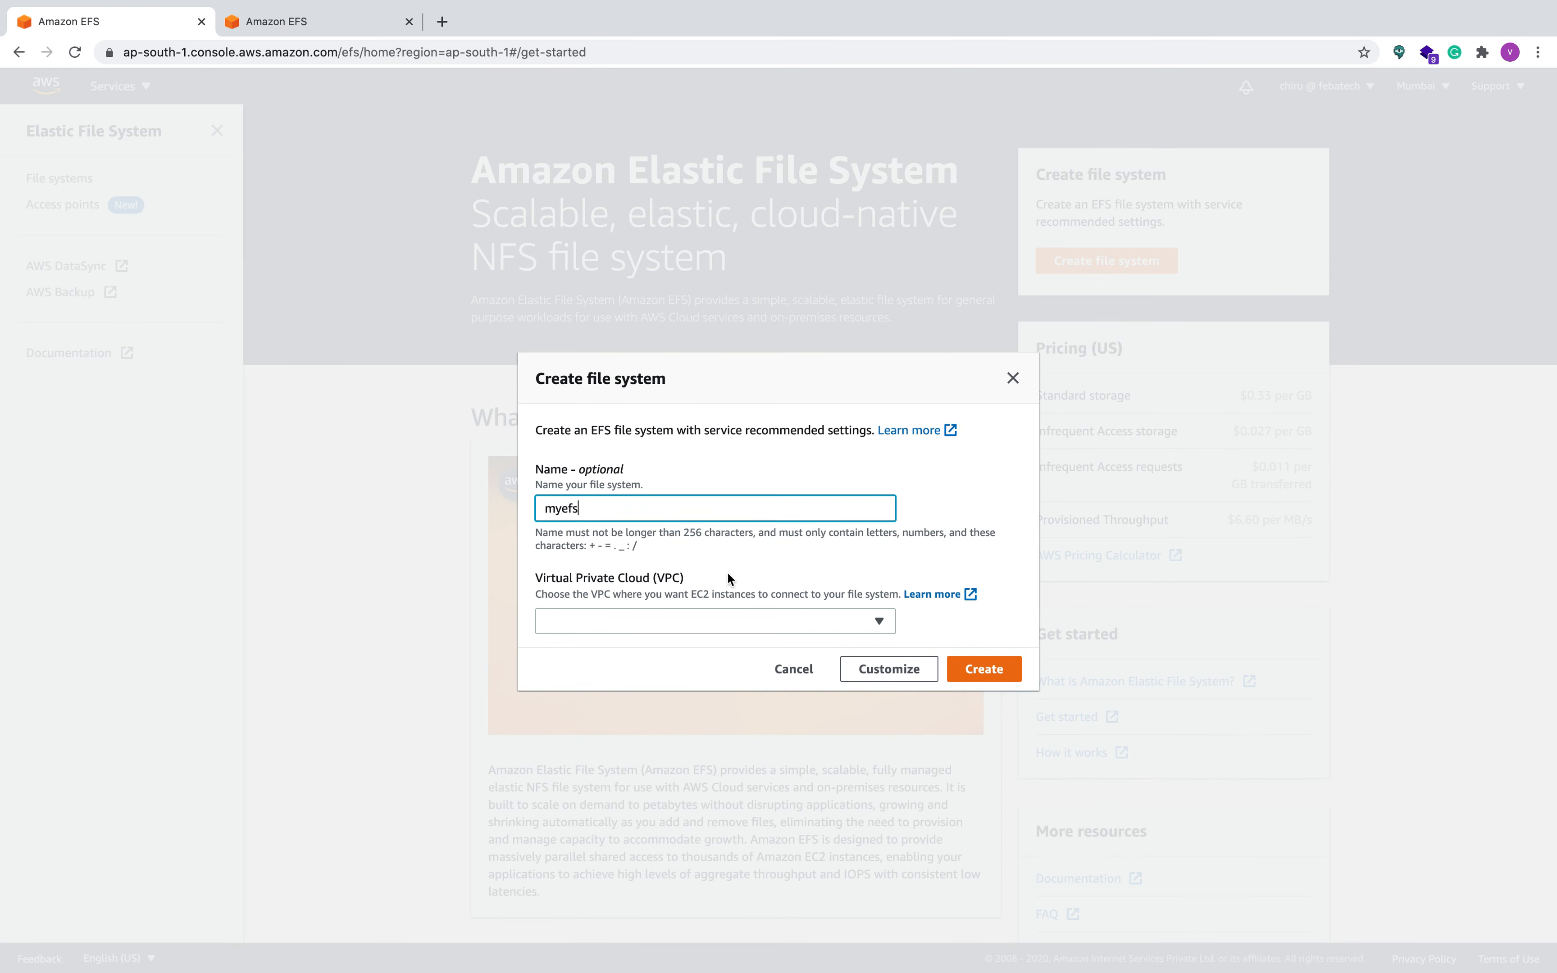
left_click(661, 620)
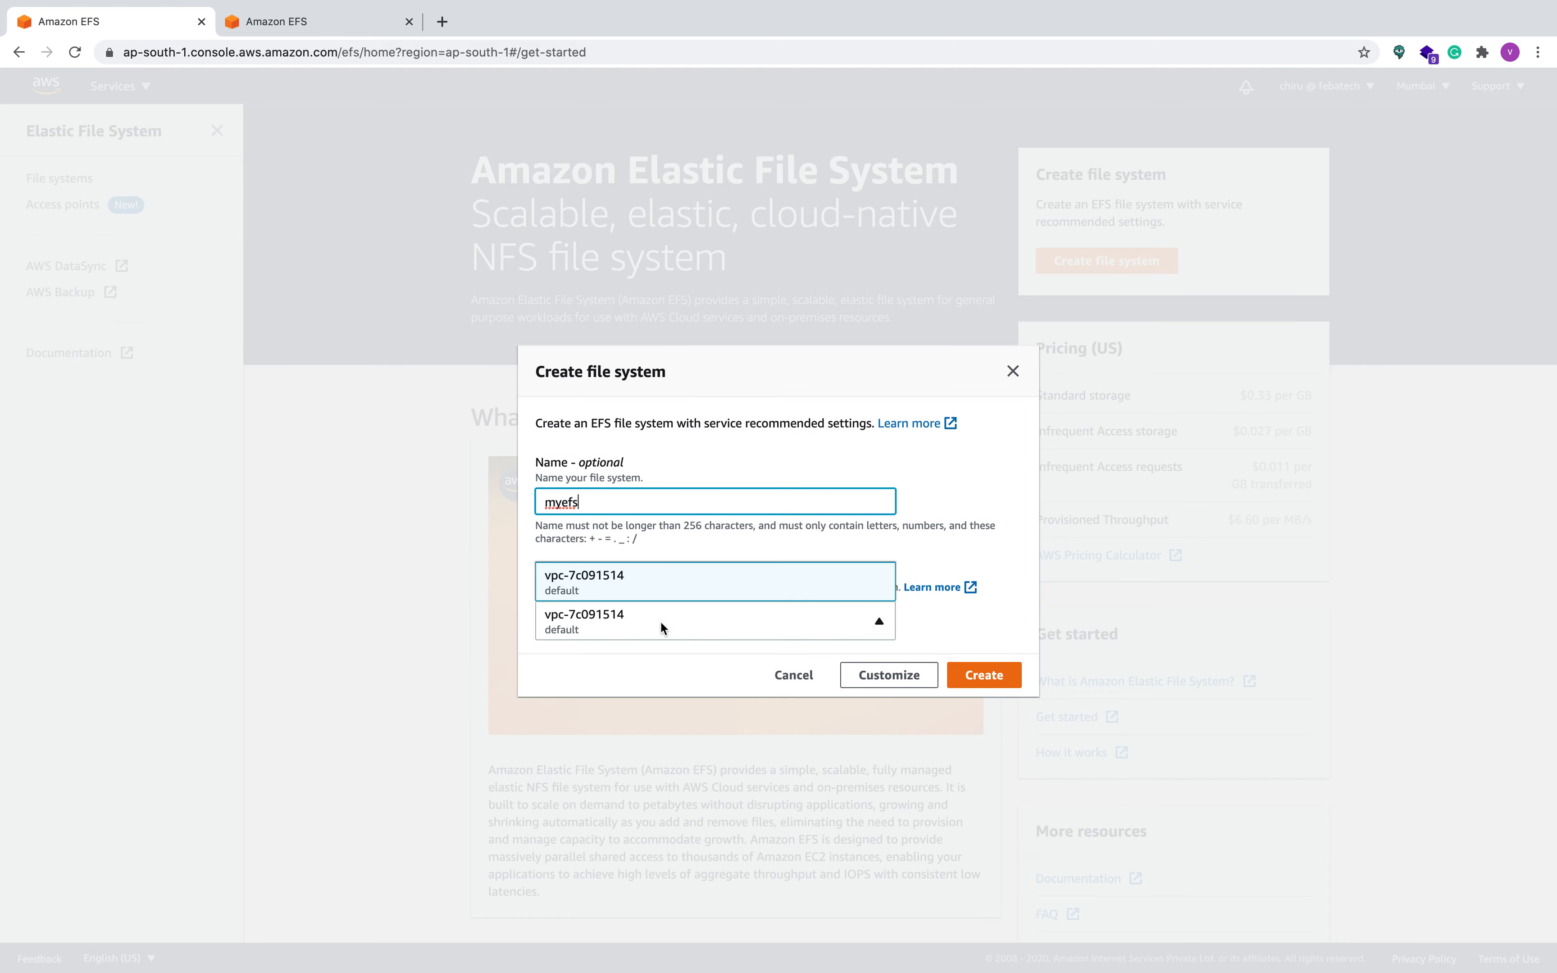
left_click(601, 590)
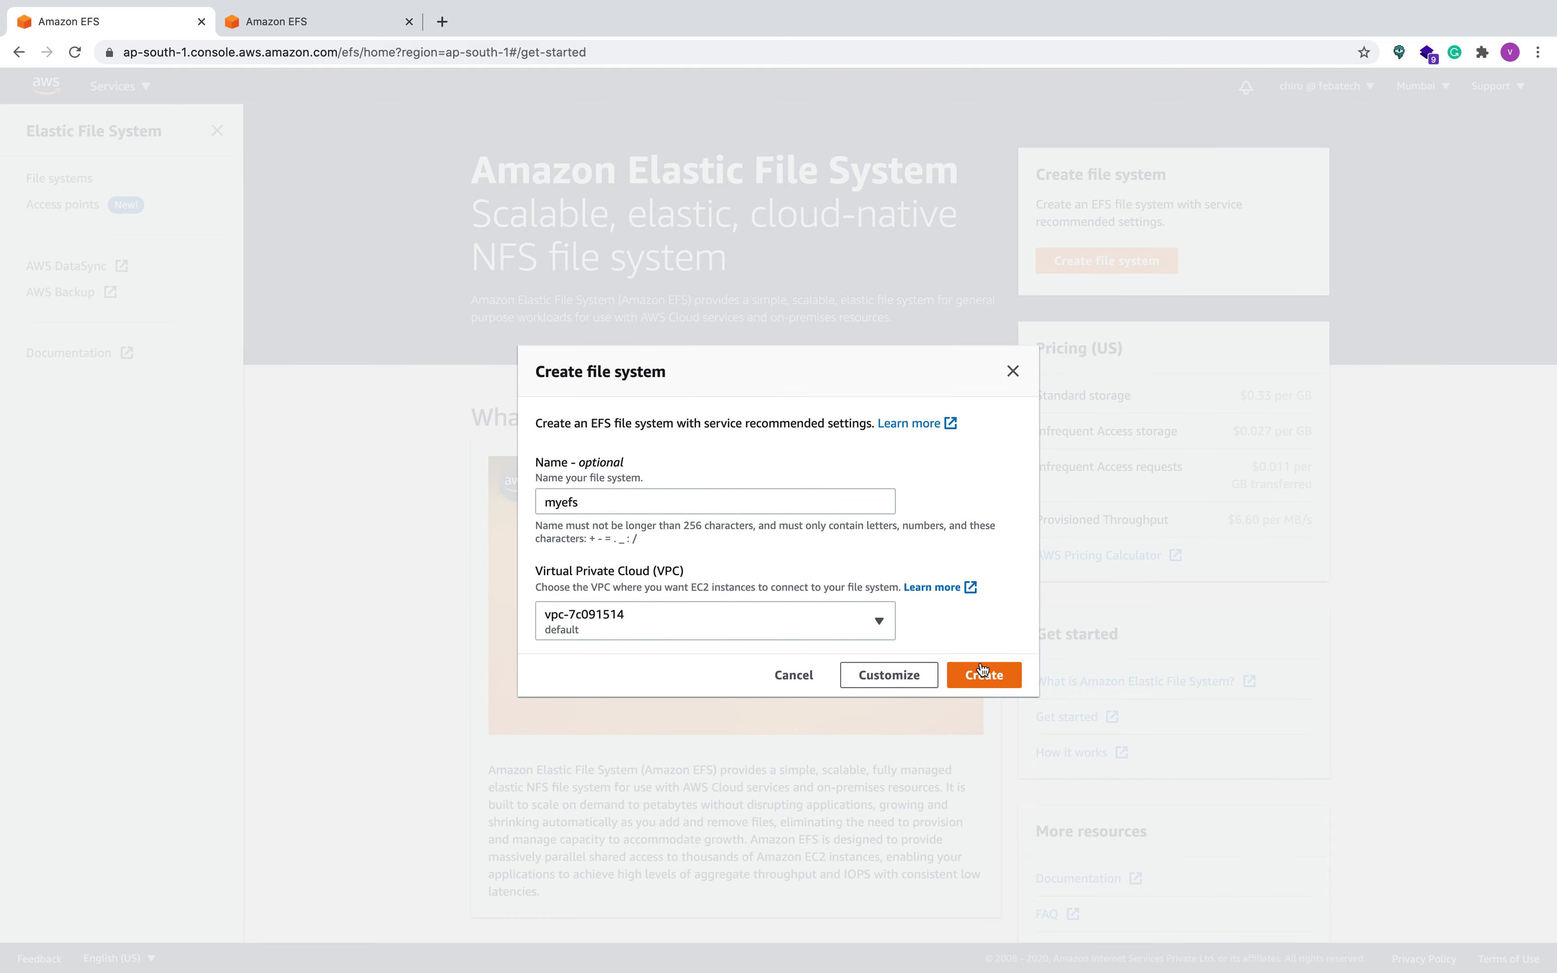
left_click(994, 680)
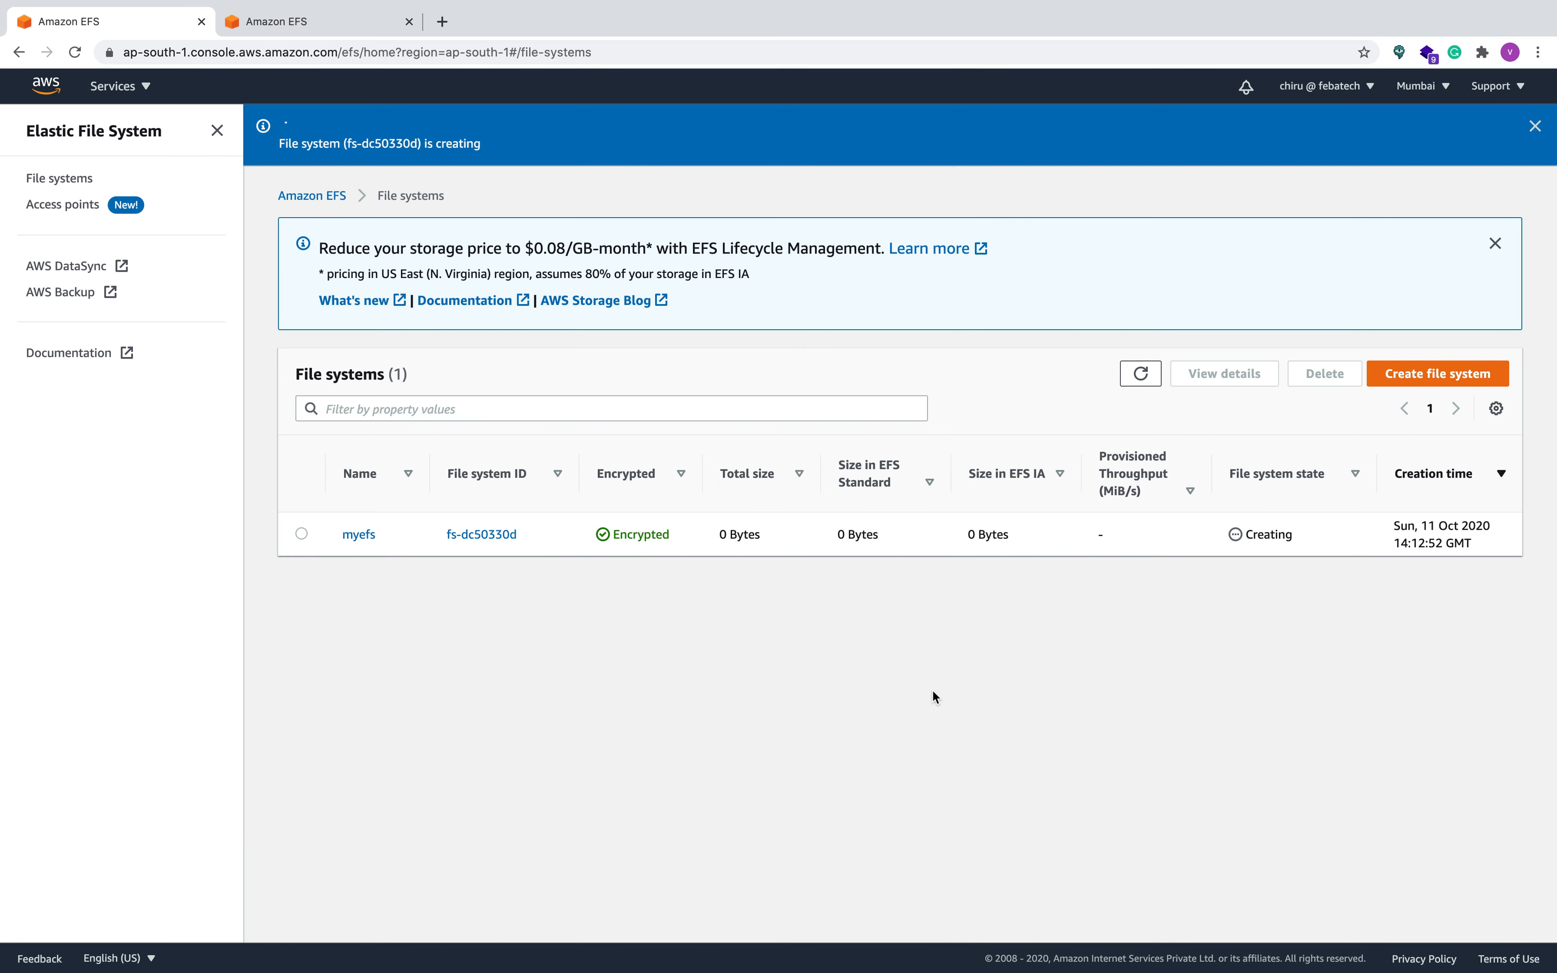
Go to the launch templates in the EC2 service and start creating a new launch template.
left_click(298, 24)
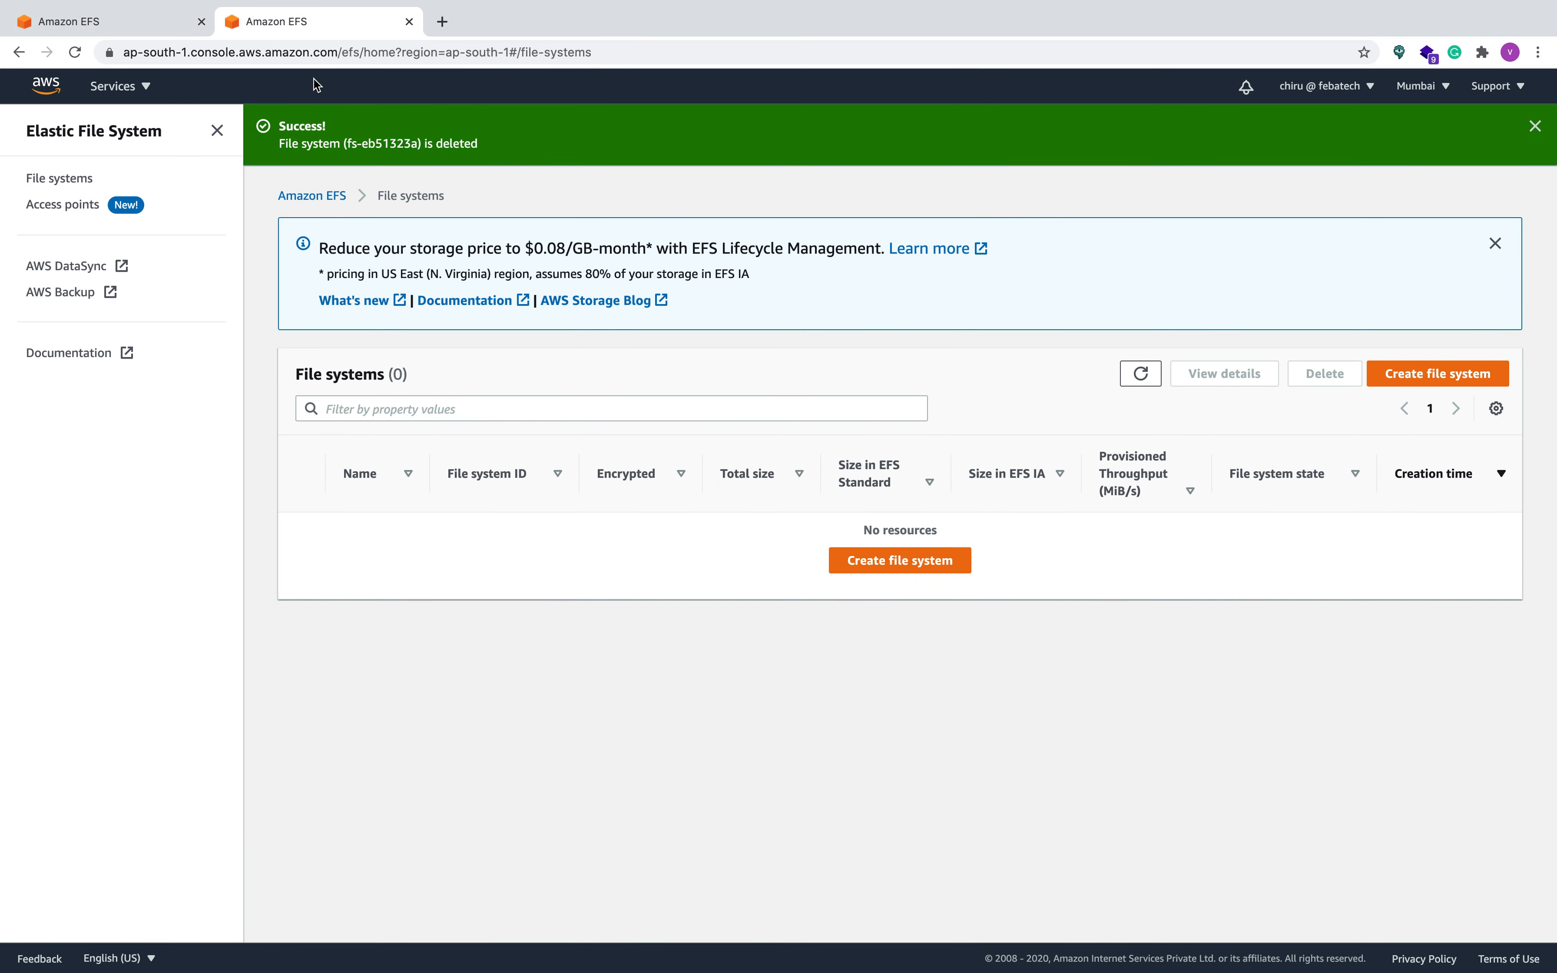
left_click(93, 24)
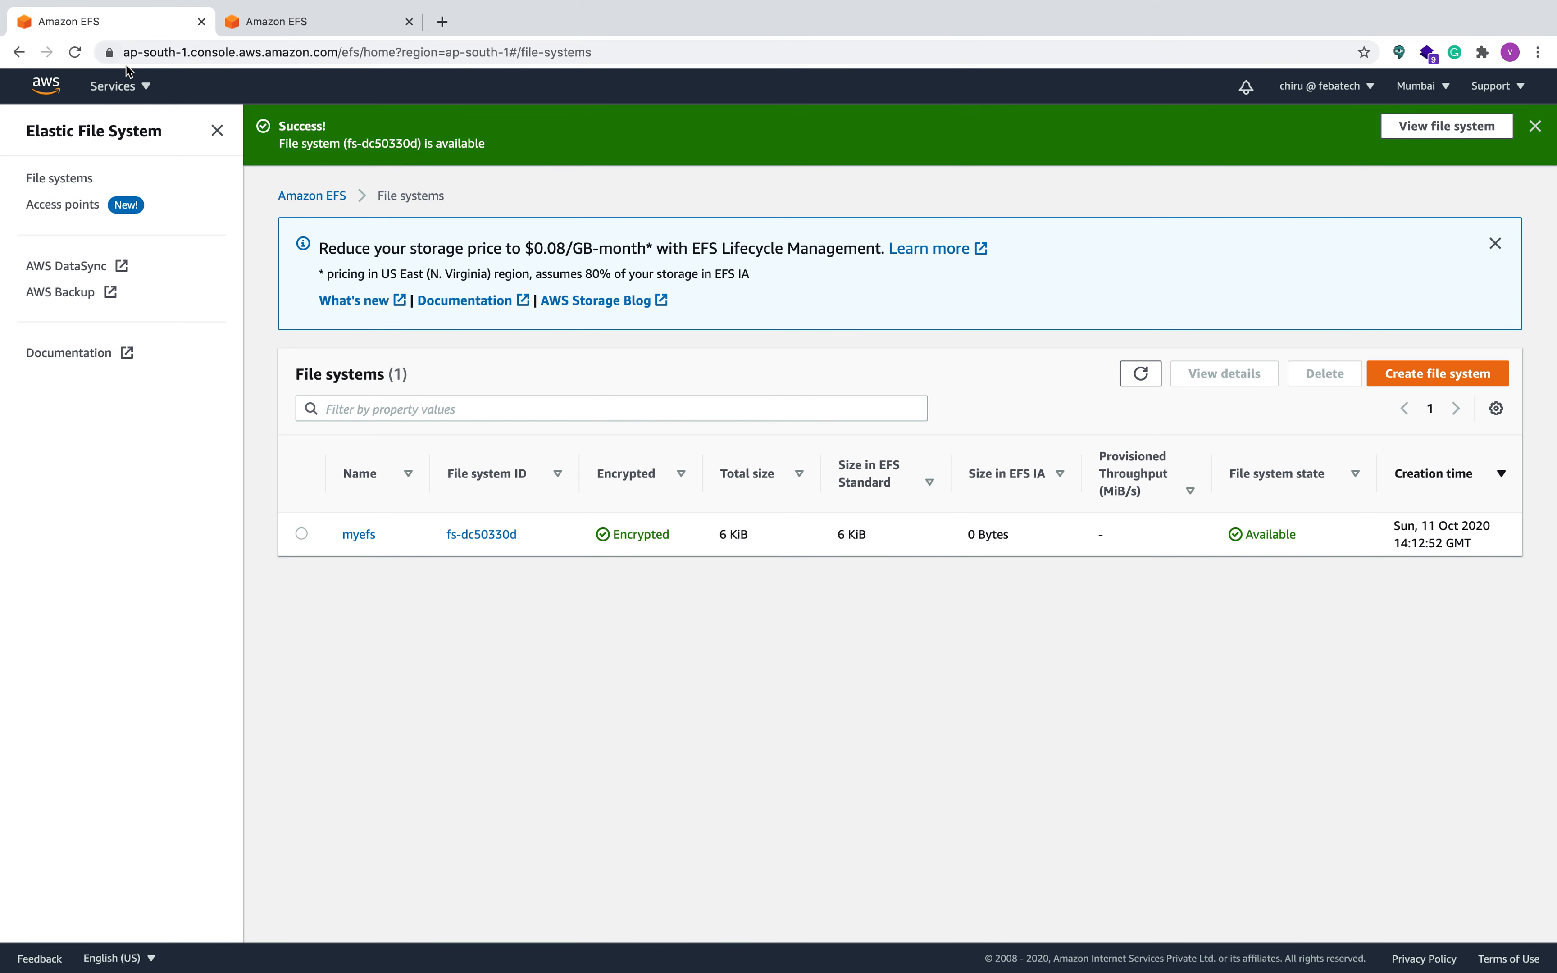
left_click(104, 87)
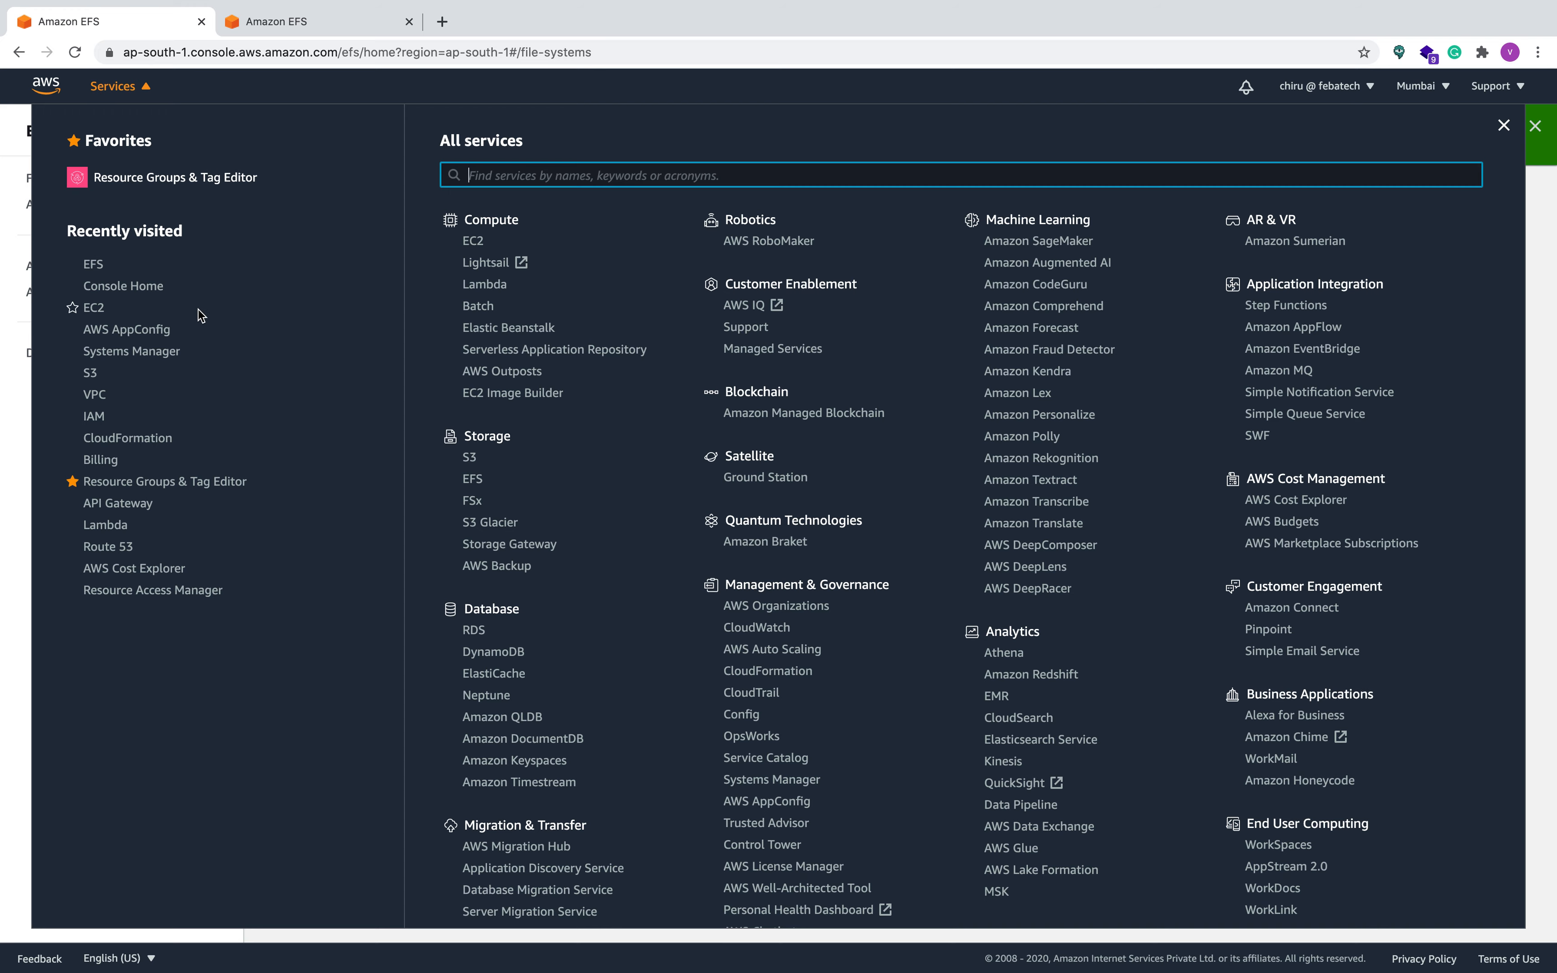
left_click(94, 308)
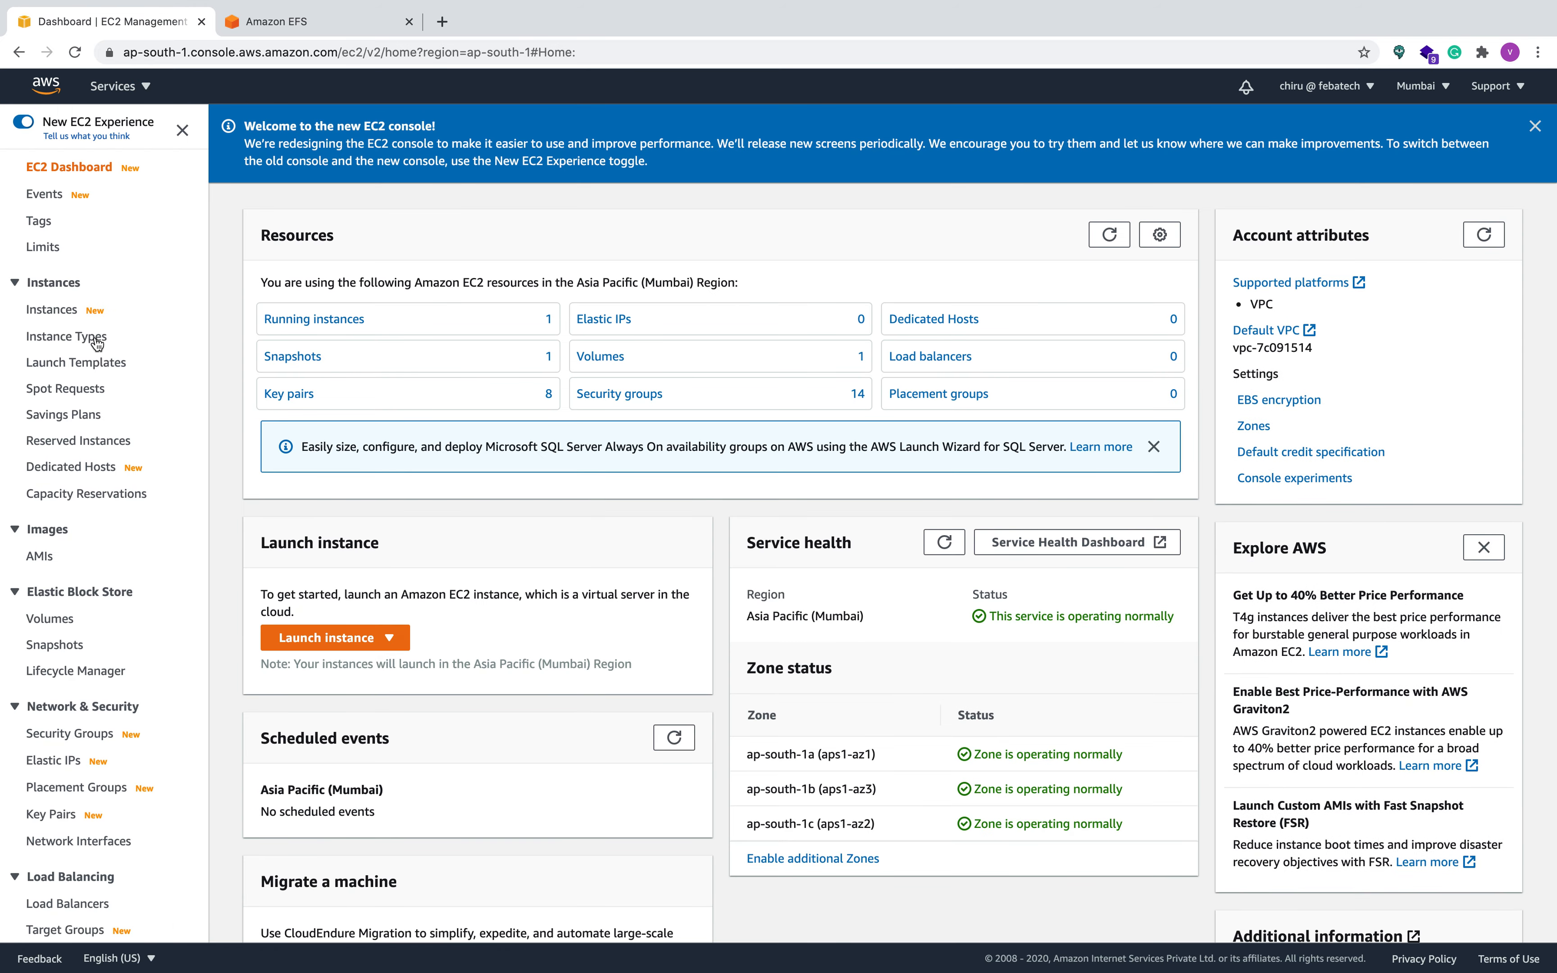
left_click(94, 362)
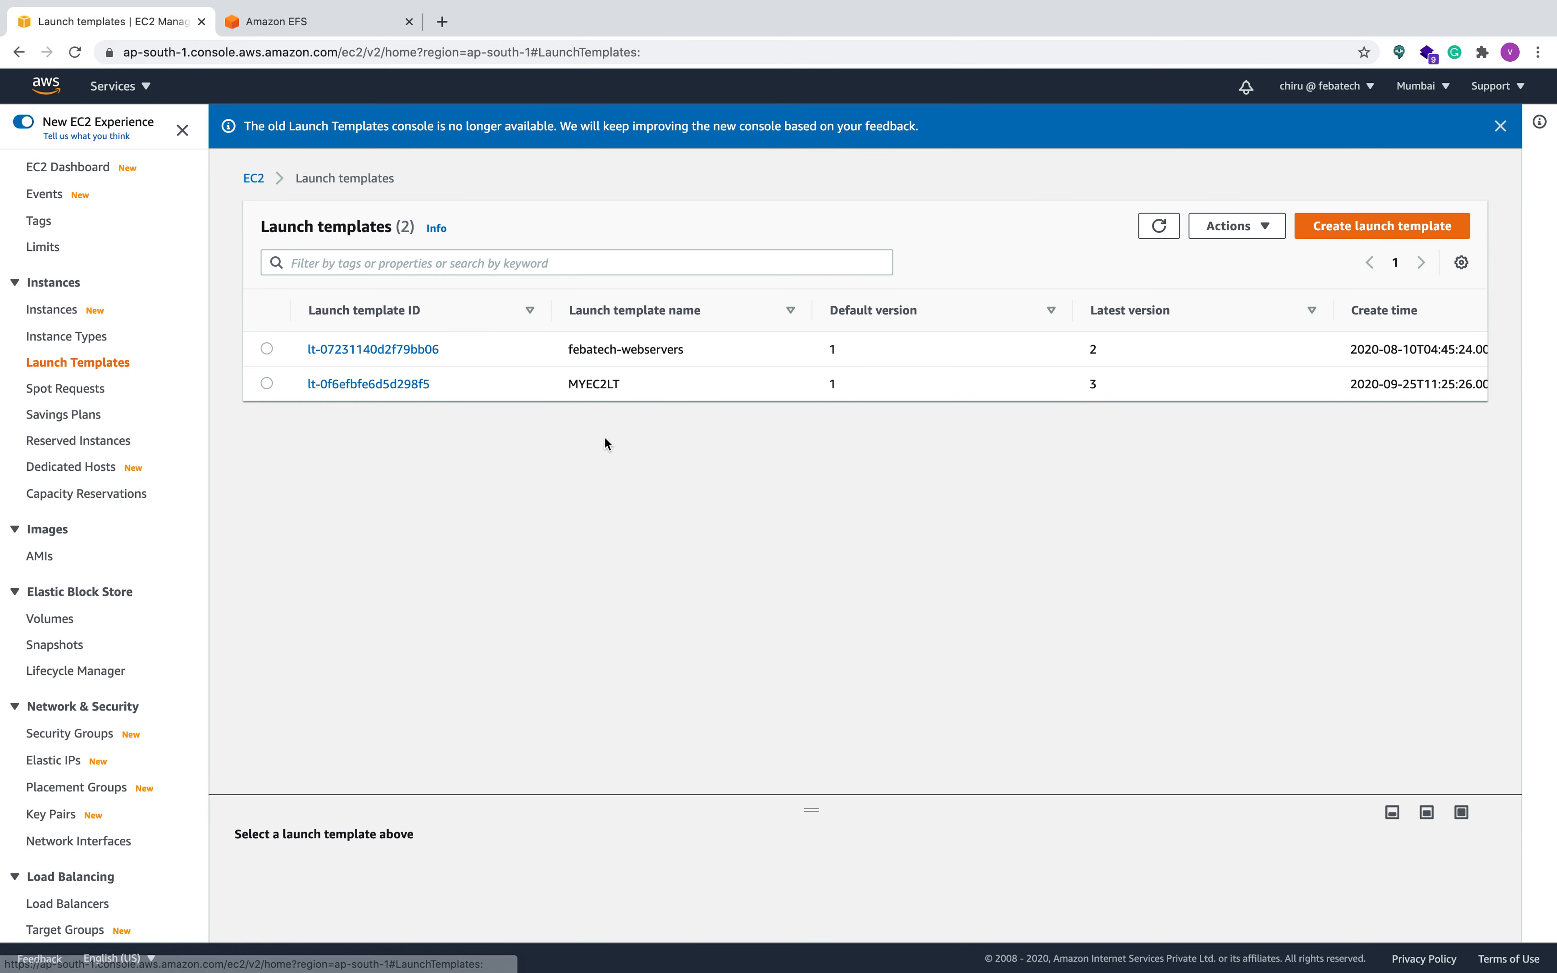
left_click(1393, 230)
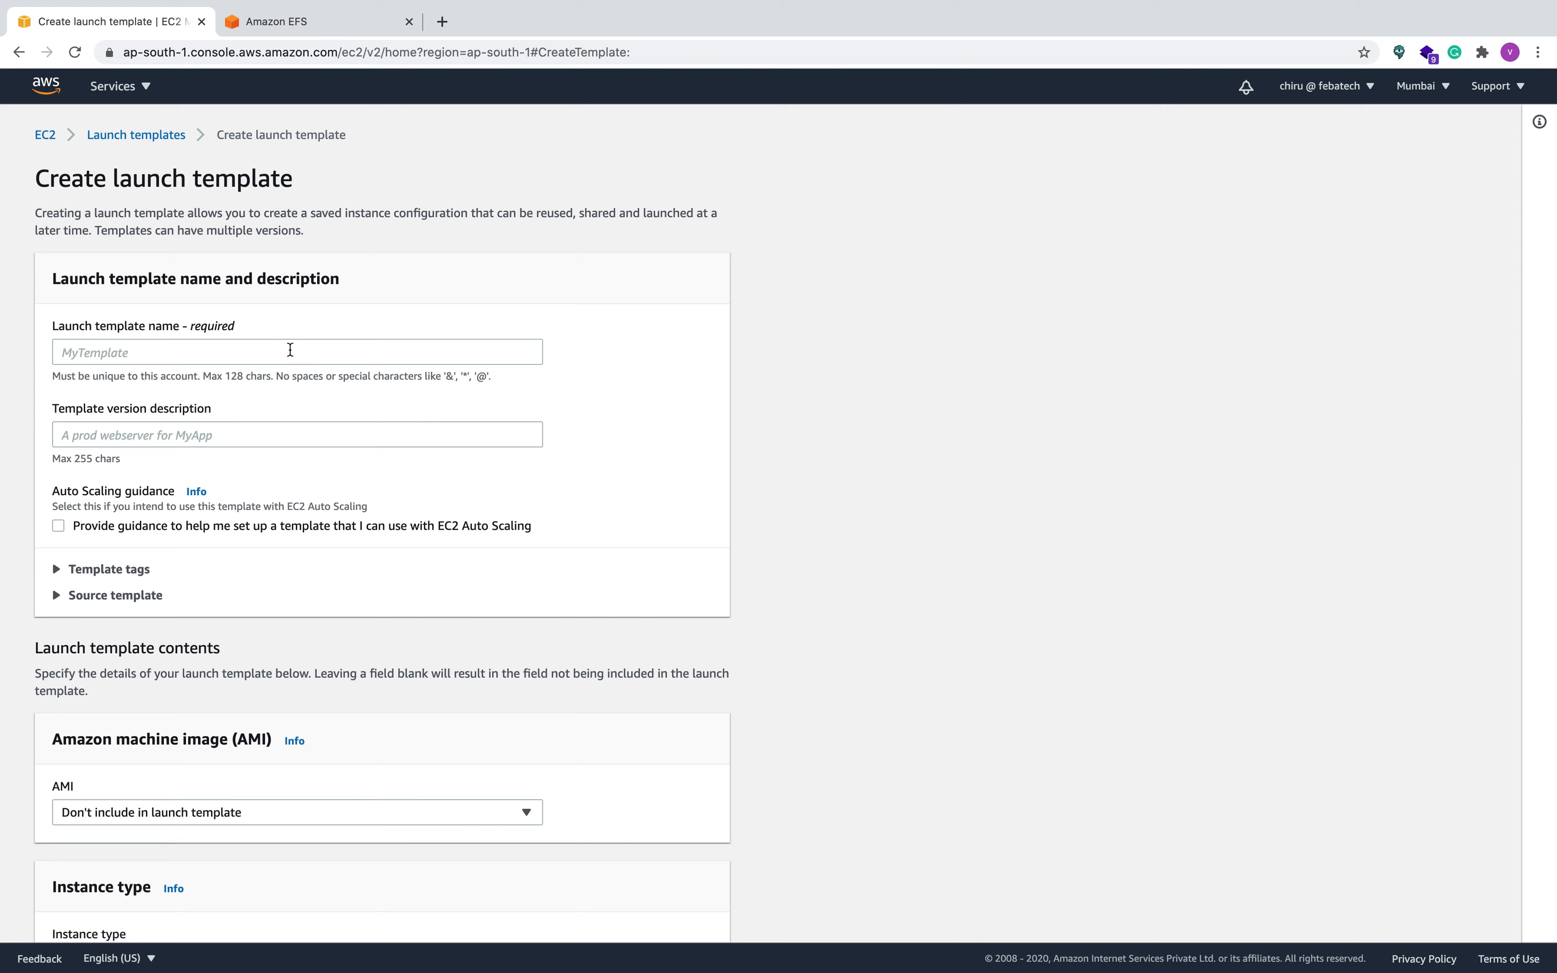
Name the launch template myec2efslt and choose the 64-bit (x86) Amazon Linux 2 AMI (HVM), SSD Volume Type.
left_click(290, 350)
type("mye")
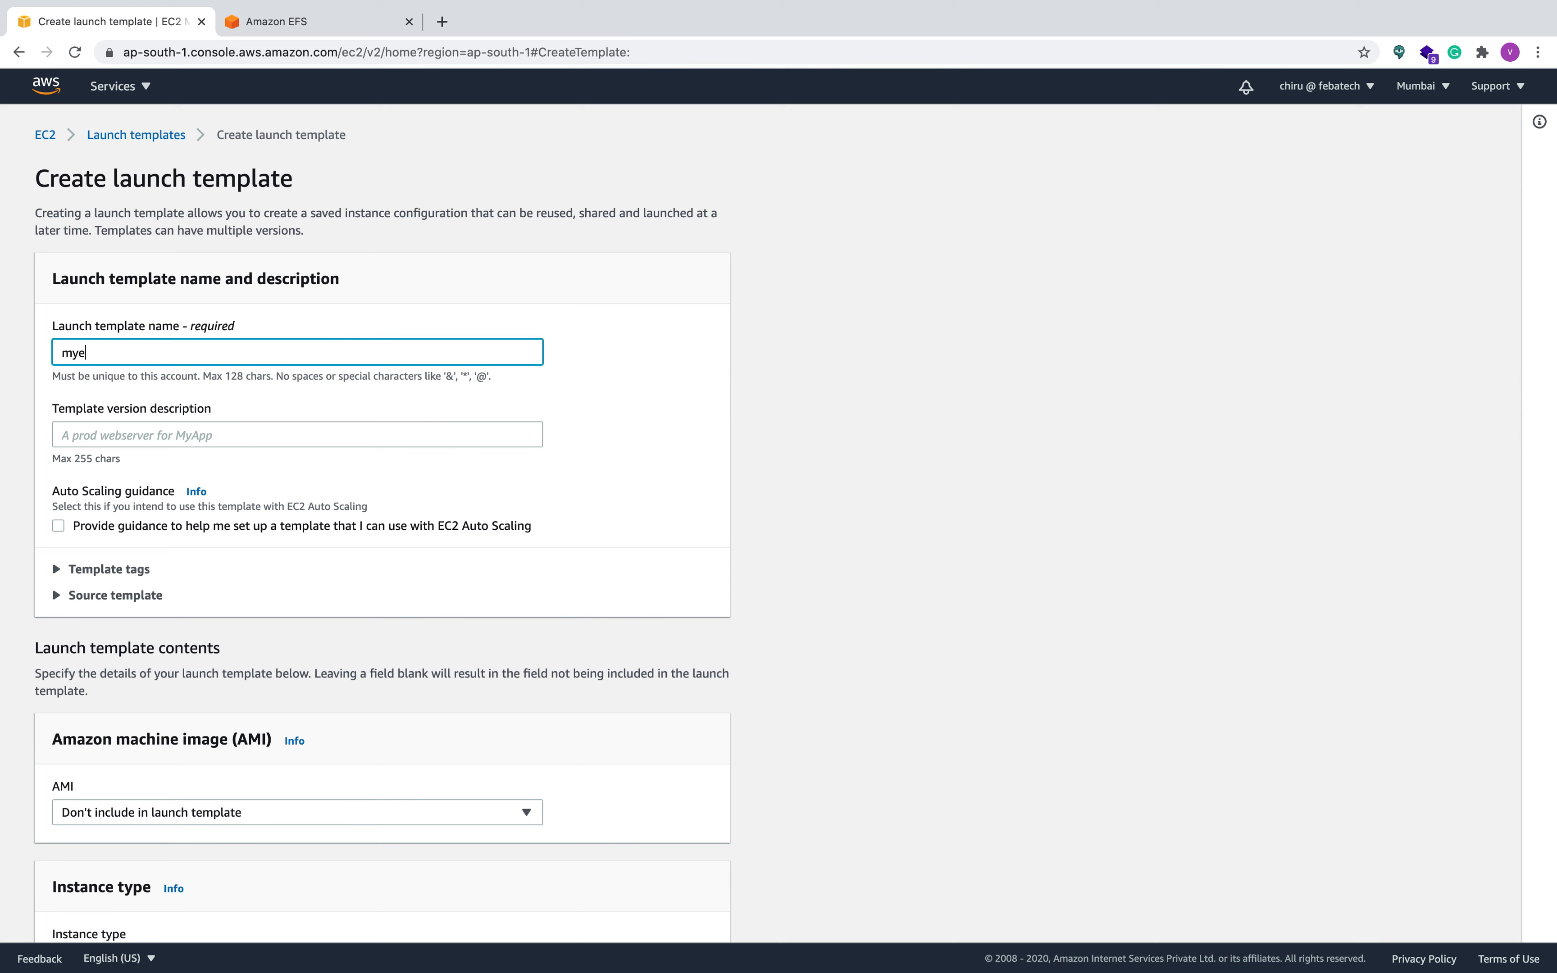
type("c2efslt")
scroll(183, 745, "down", 4)
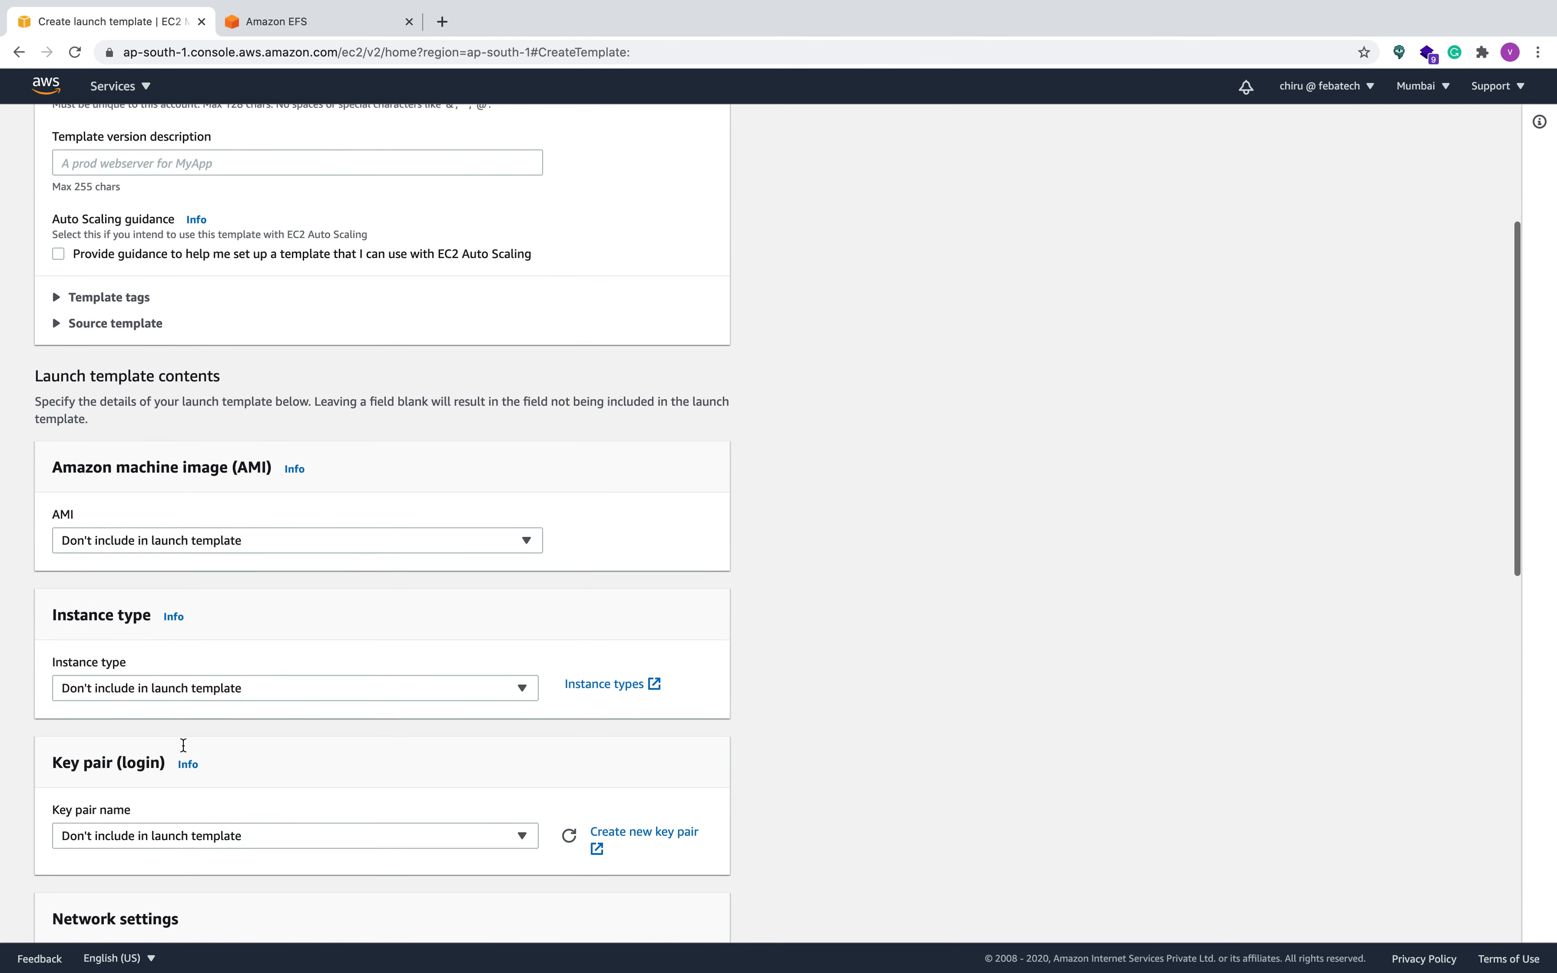
left_click(226, 530)
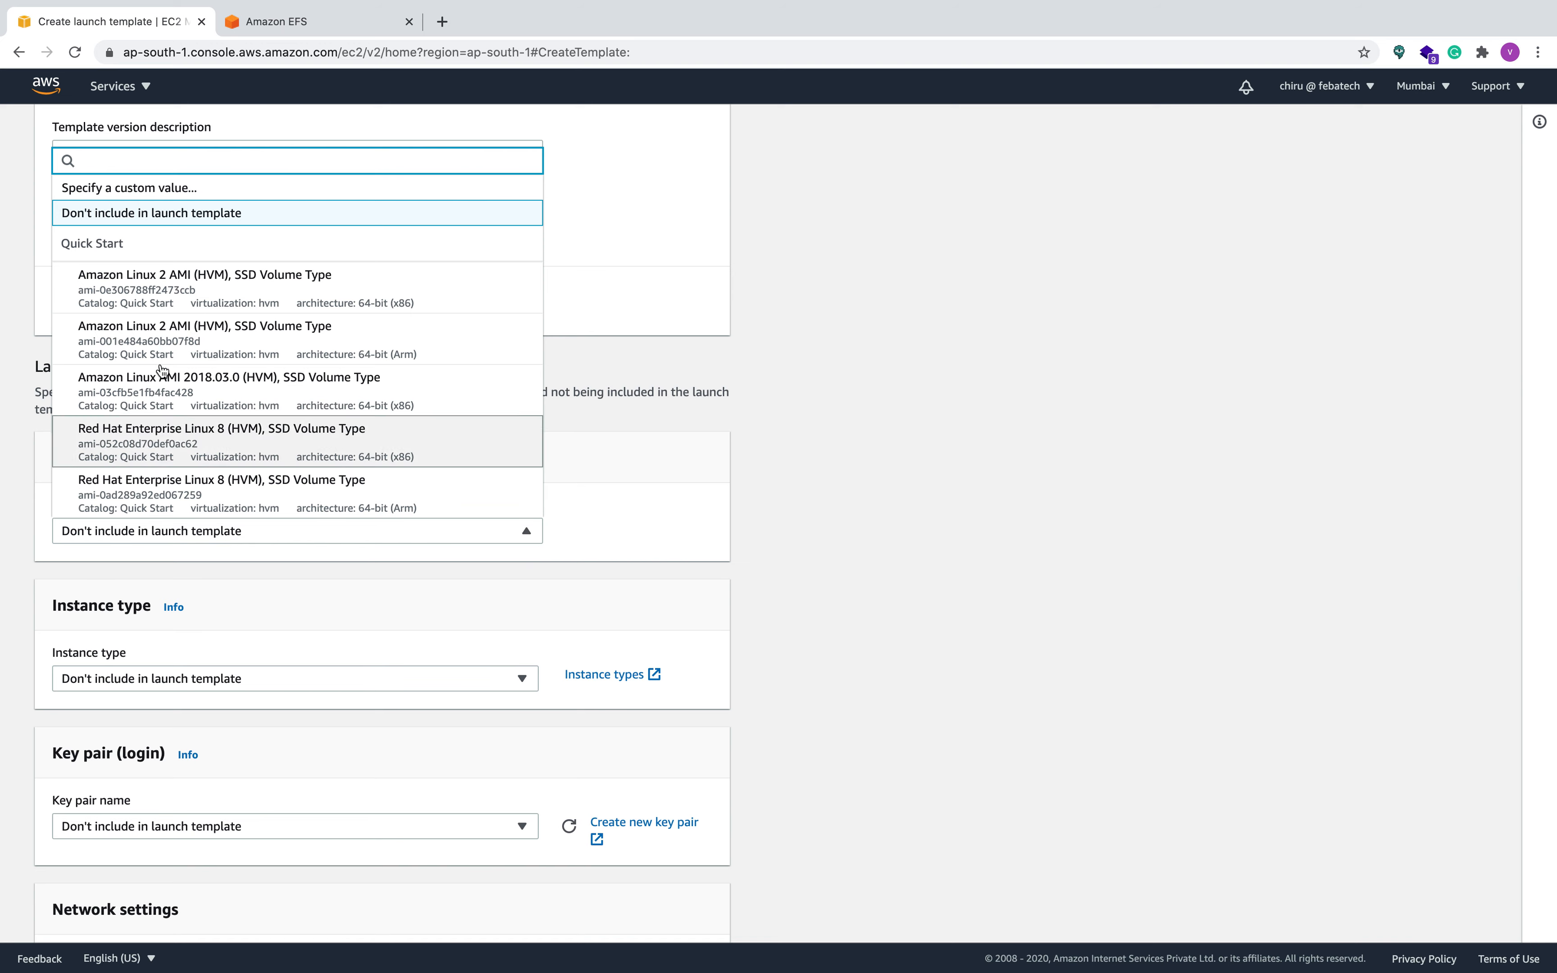
left_click(174, 289)
Set the template's instance type to t2.micro and its key pair to MyMumbaiKP.
scroll(174, 652, "down", 3)
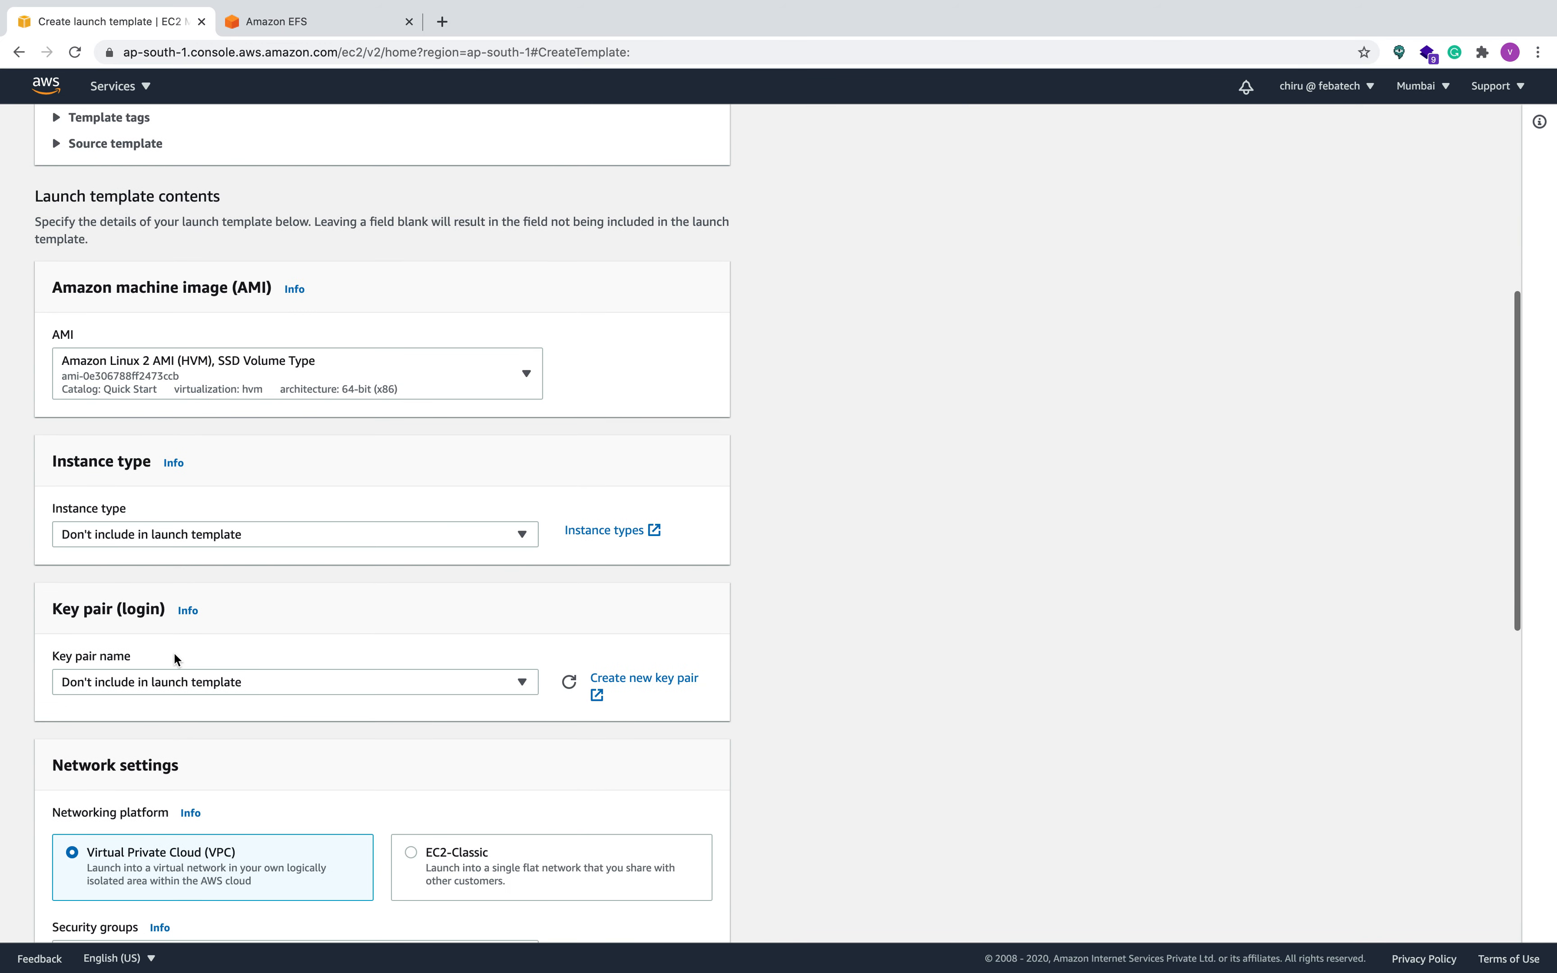
left_click(218, 534)
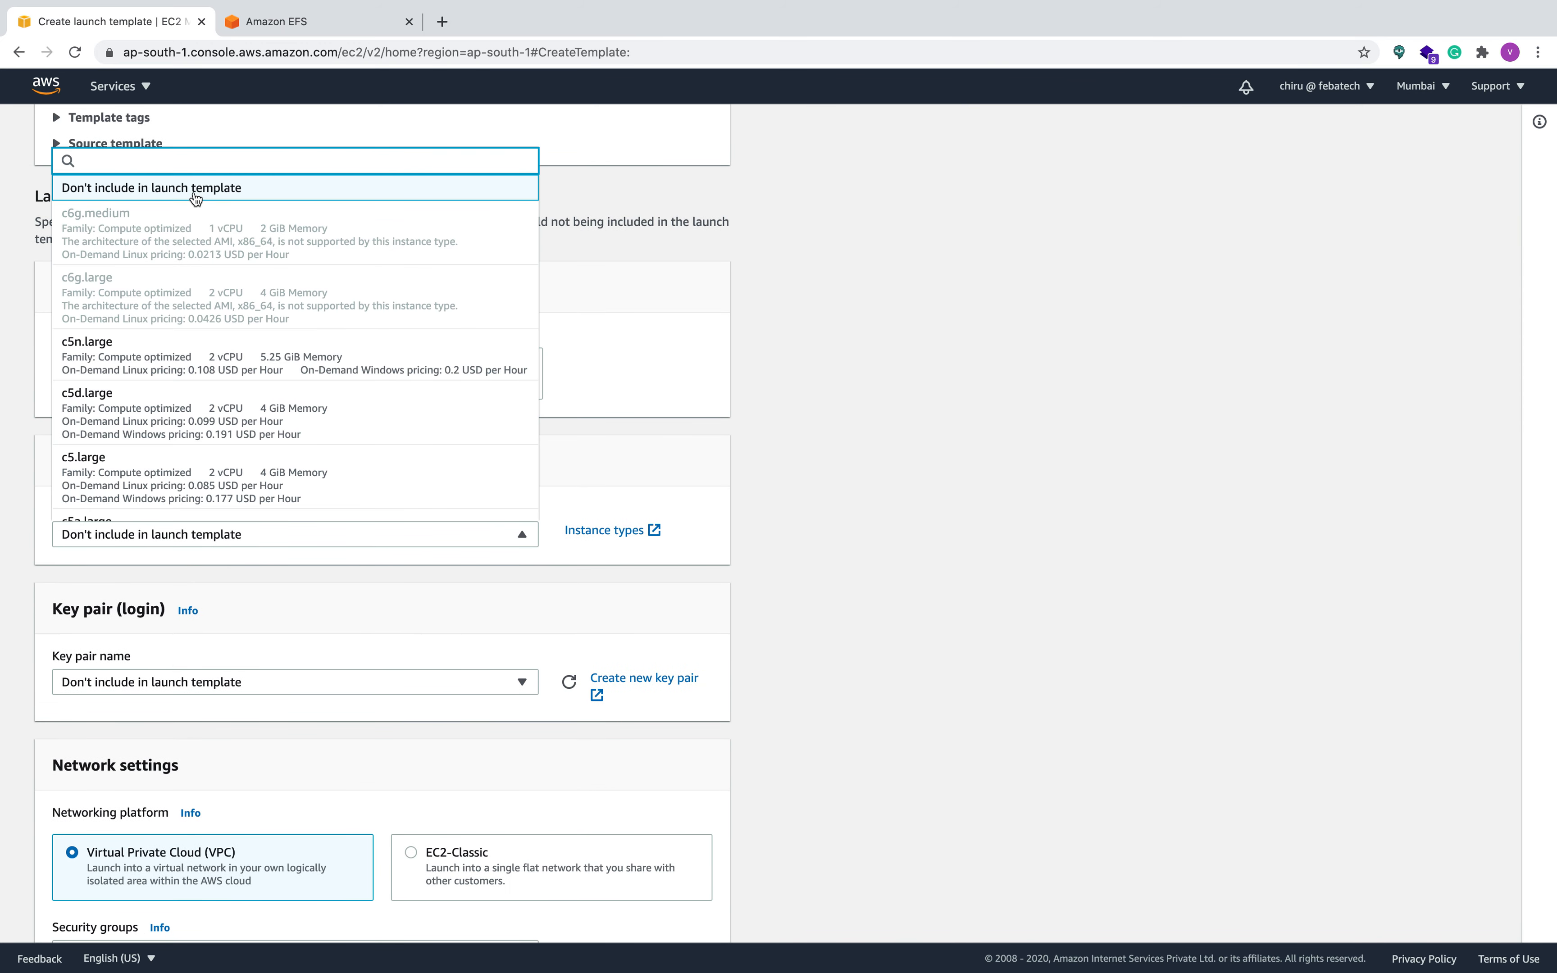
type("t2")
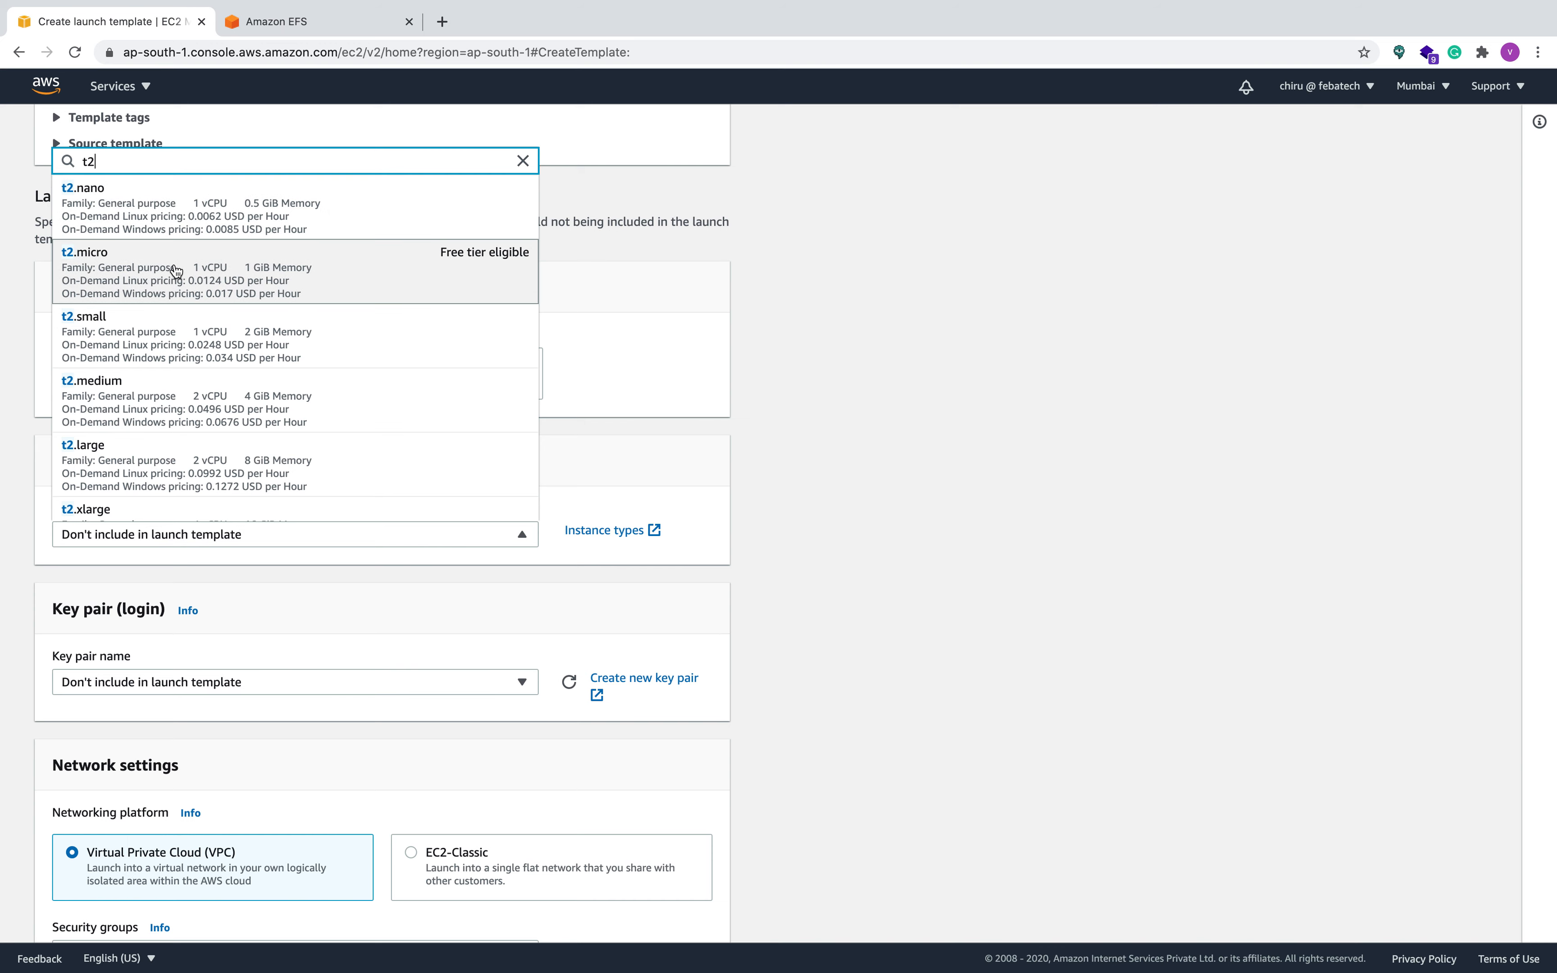
left_click(175, 263)
scroll(298, 553, "down", 2)
left_click(289, 577)
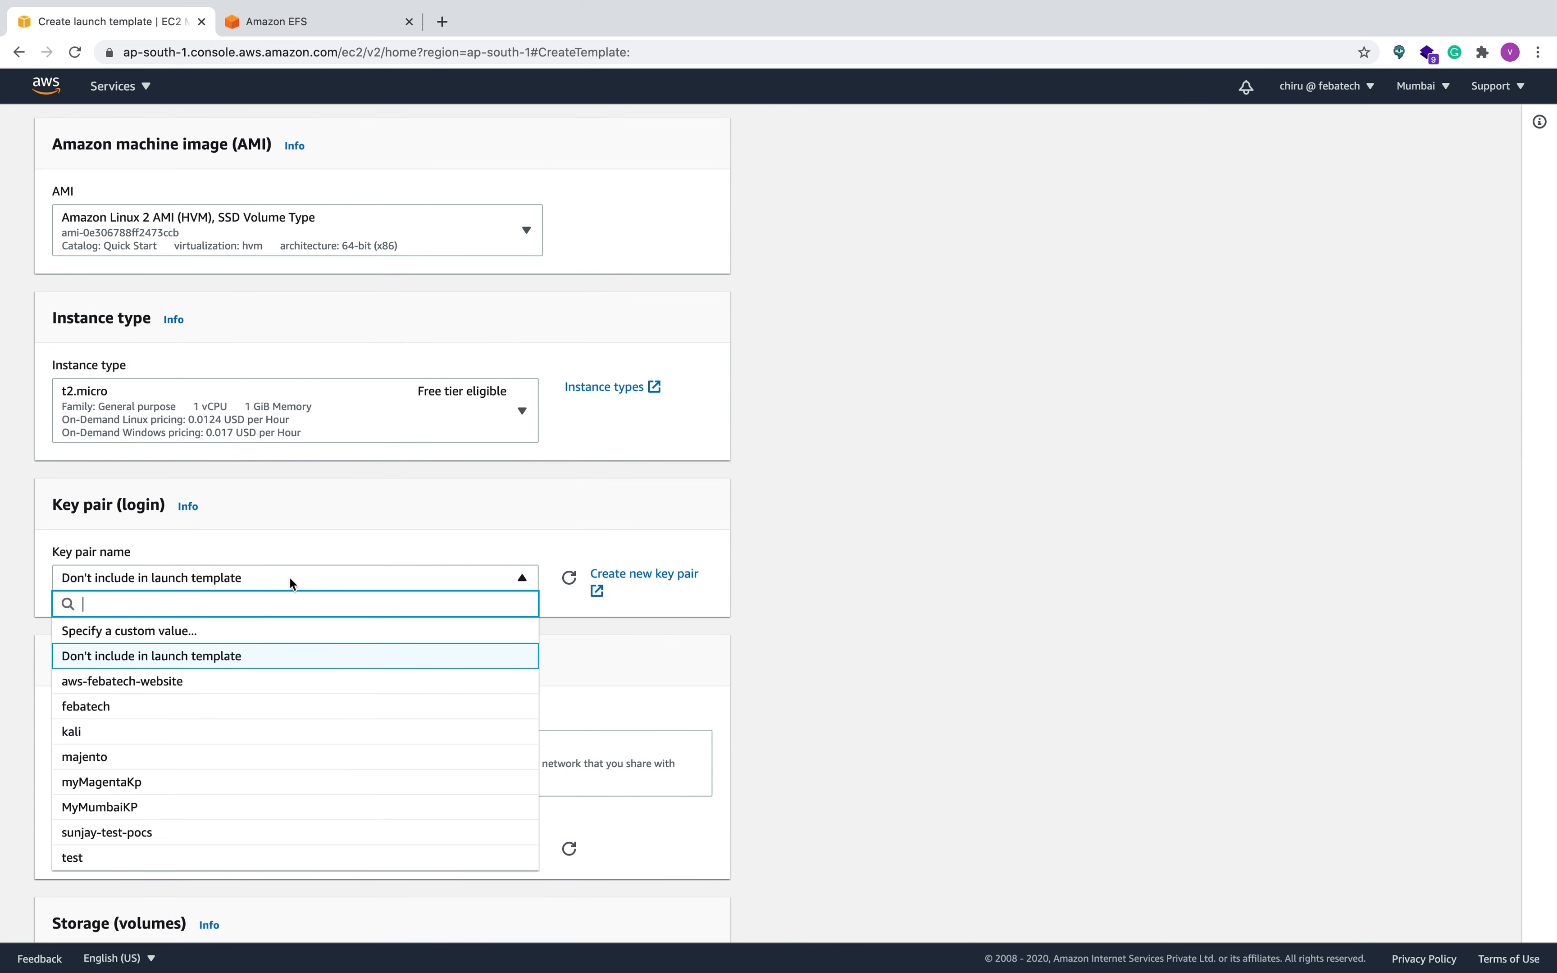
left_click(120, 808)
Add the myefssecgrp security group to the template's network settings.
scroll(270, 650, "down", 3)
left_click(256, 634)
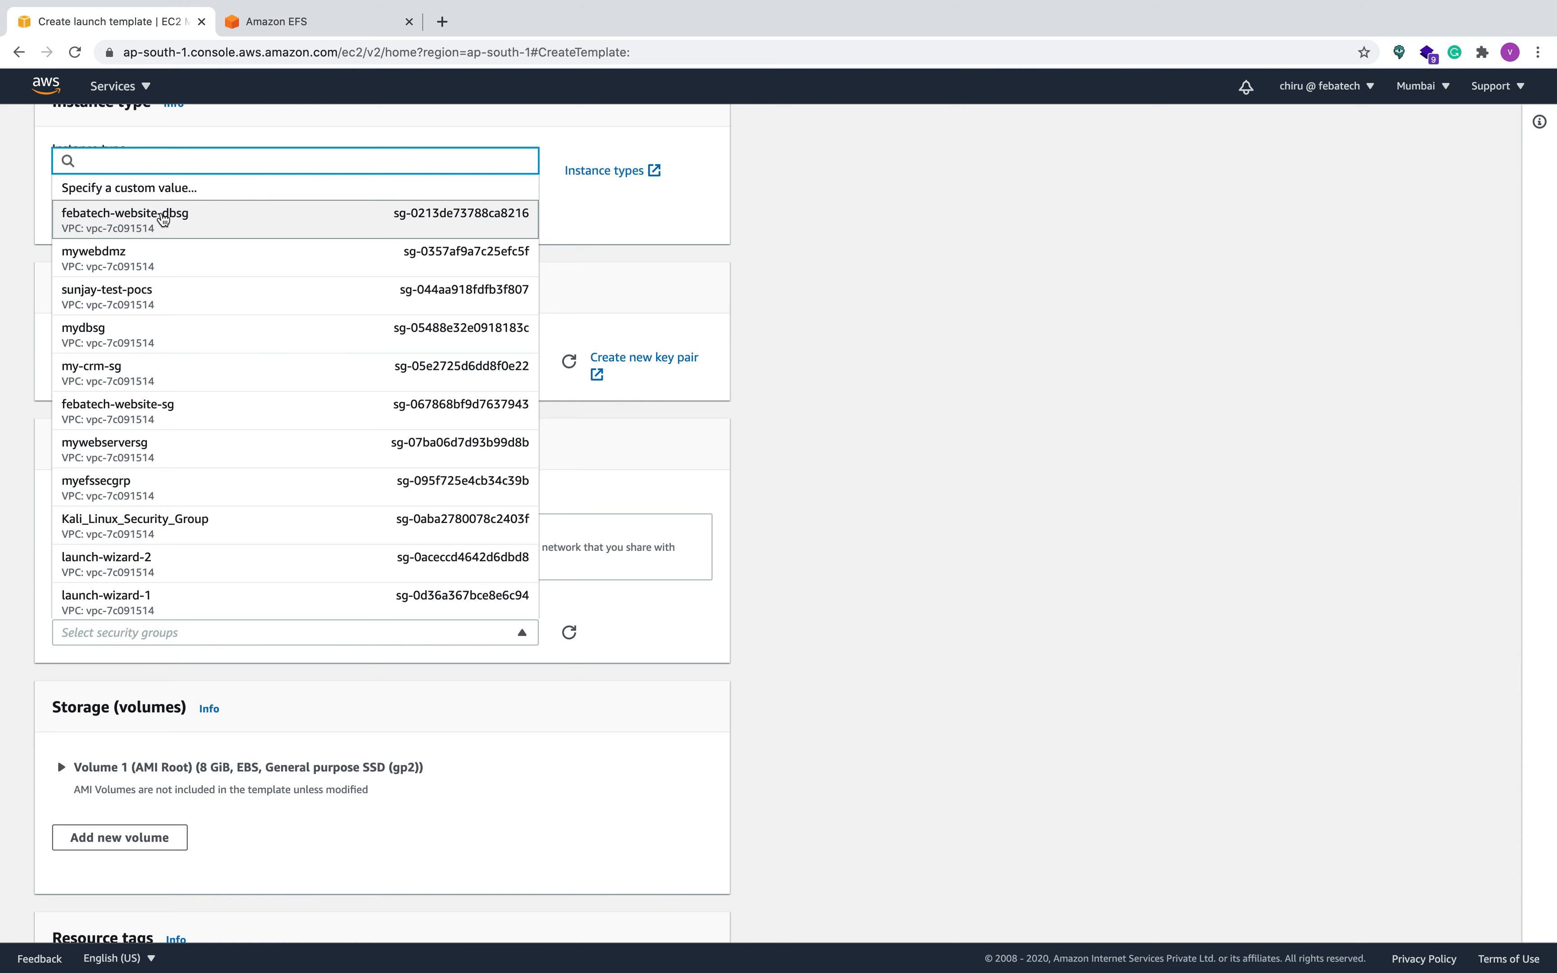
left_click(132, 491)
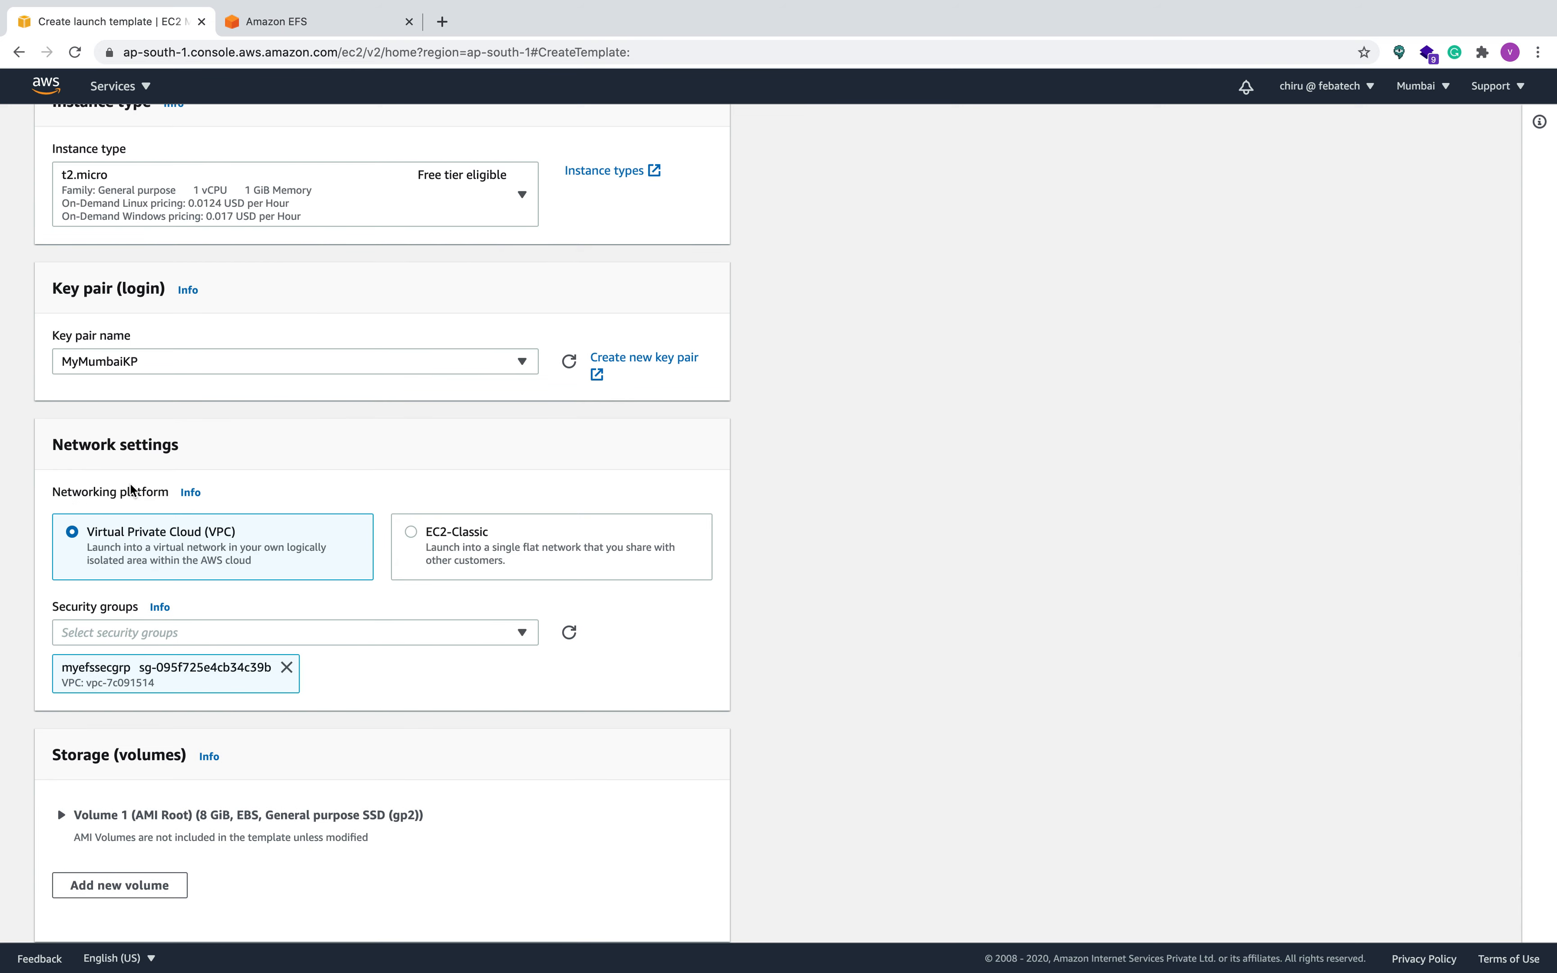
Set the IAM instance profile to ec2ssmrole in the template's advanced details.
scroll(490, 763, "down", 6)
scroll(490, 764, "down", 1)
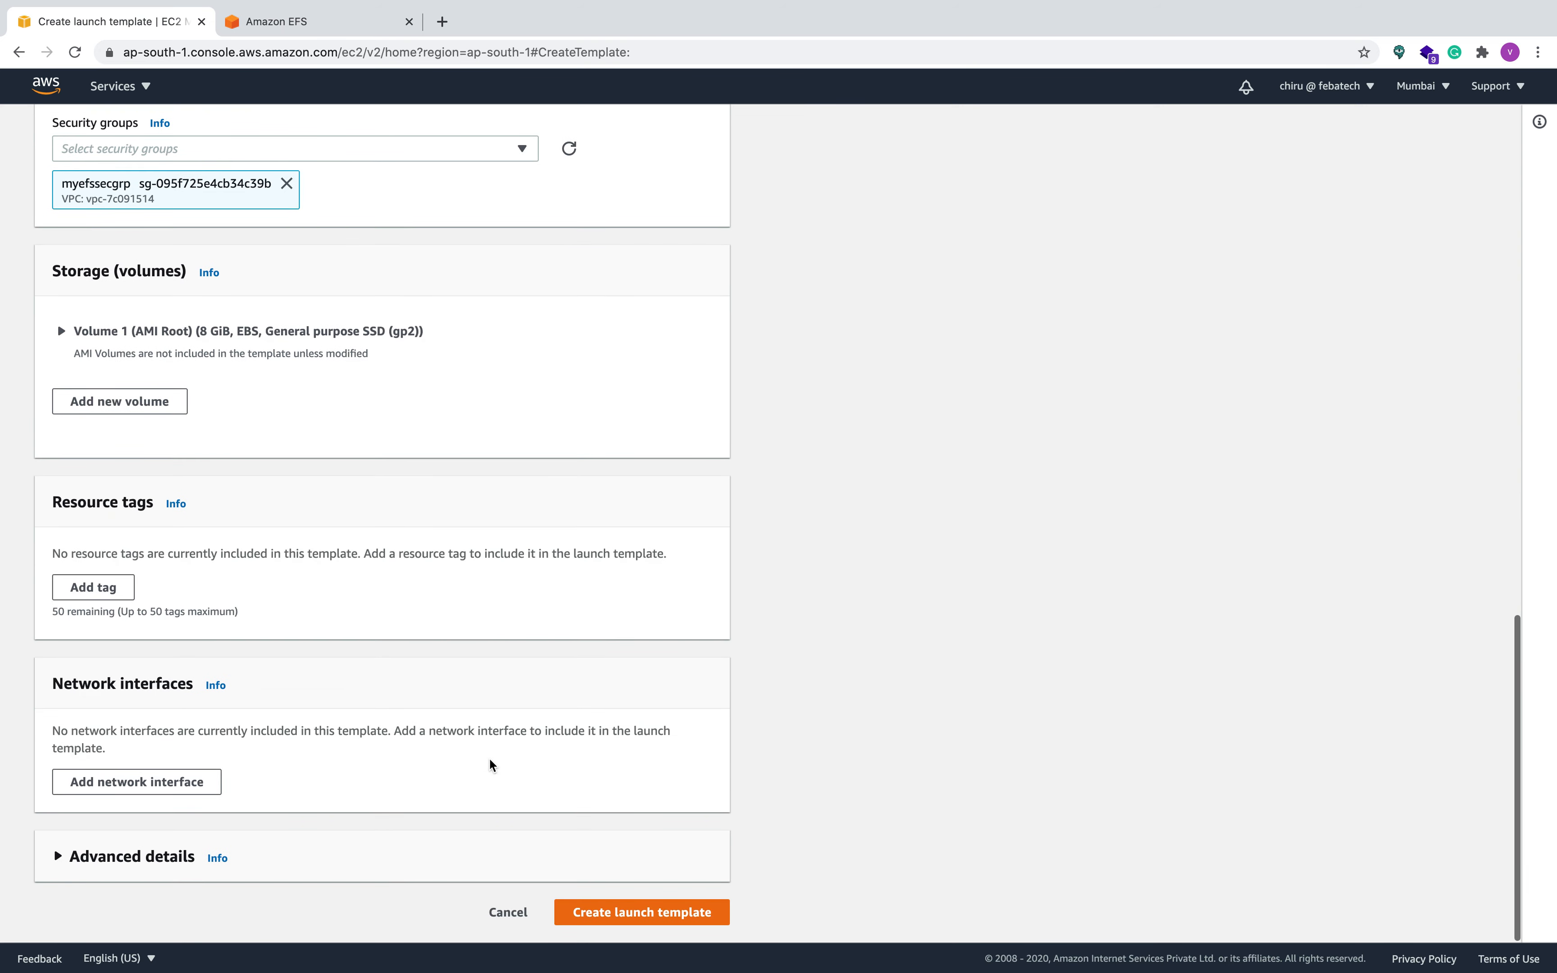
left_click(59, 857)
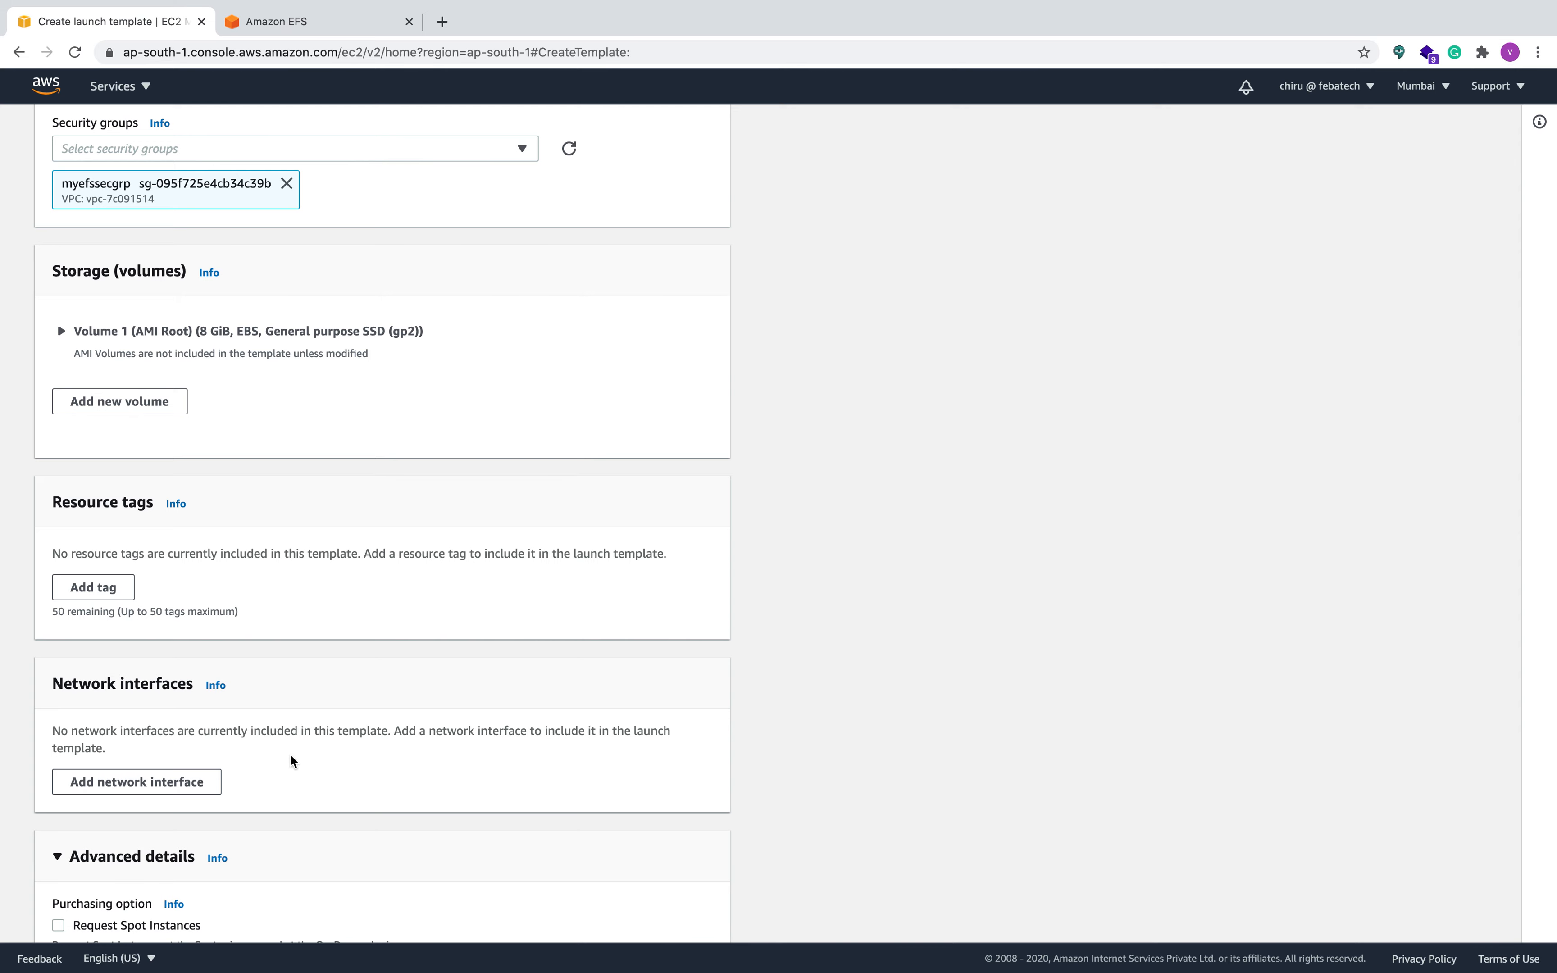
scroll(291, 755, "down", 8)
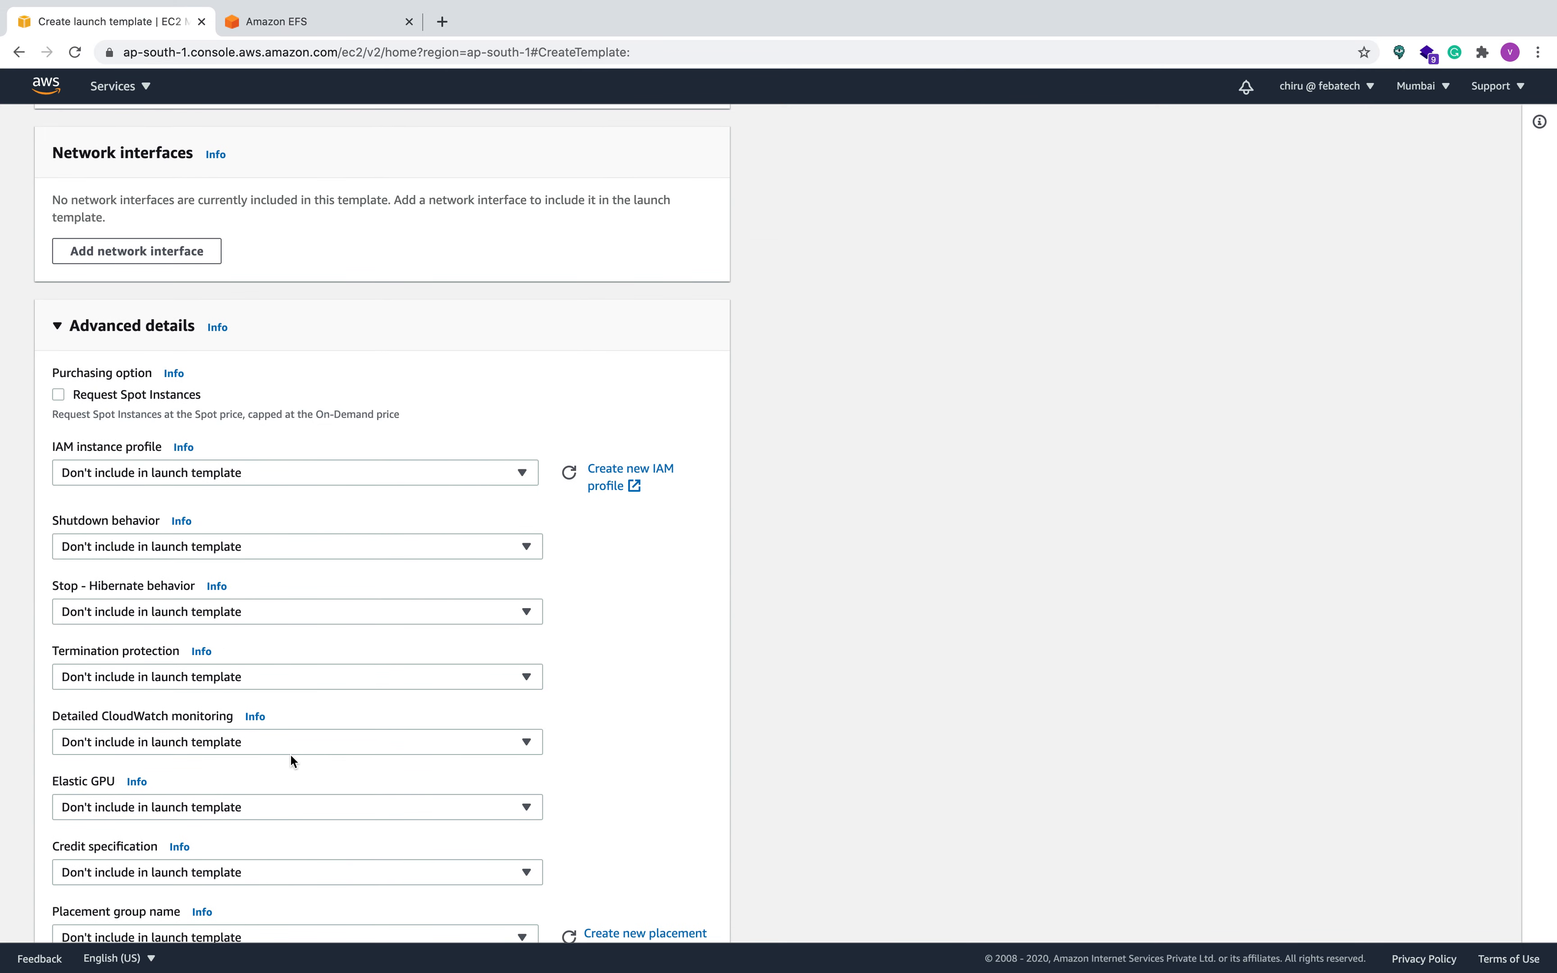
left_click(231, 472)
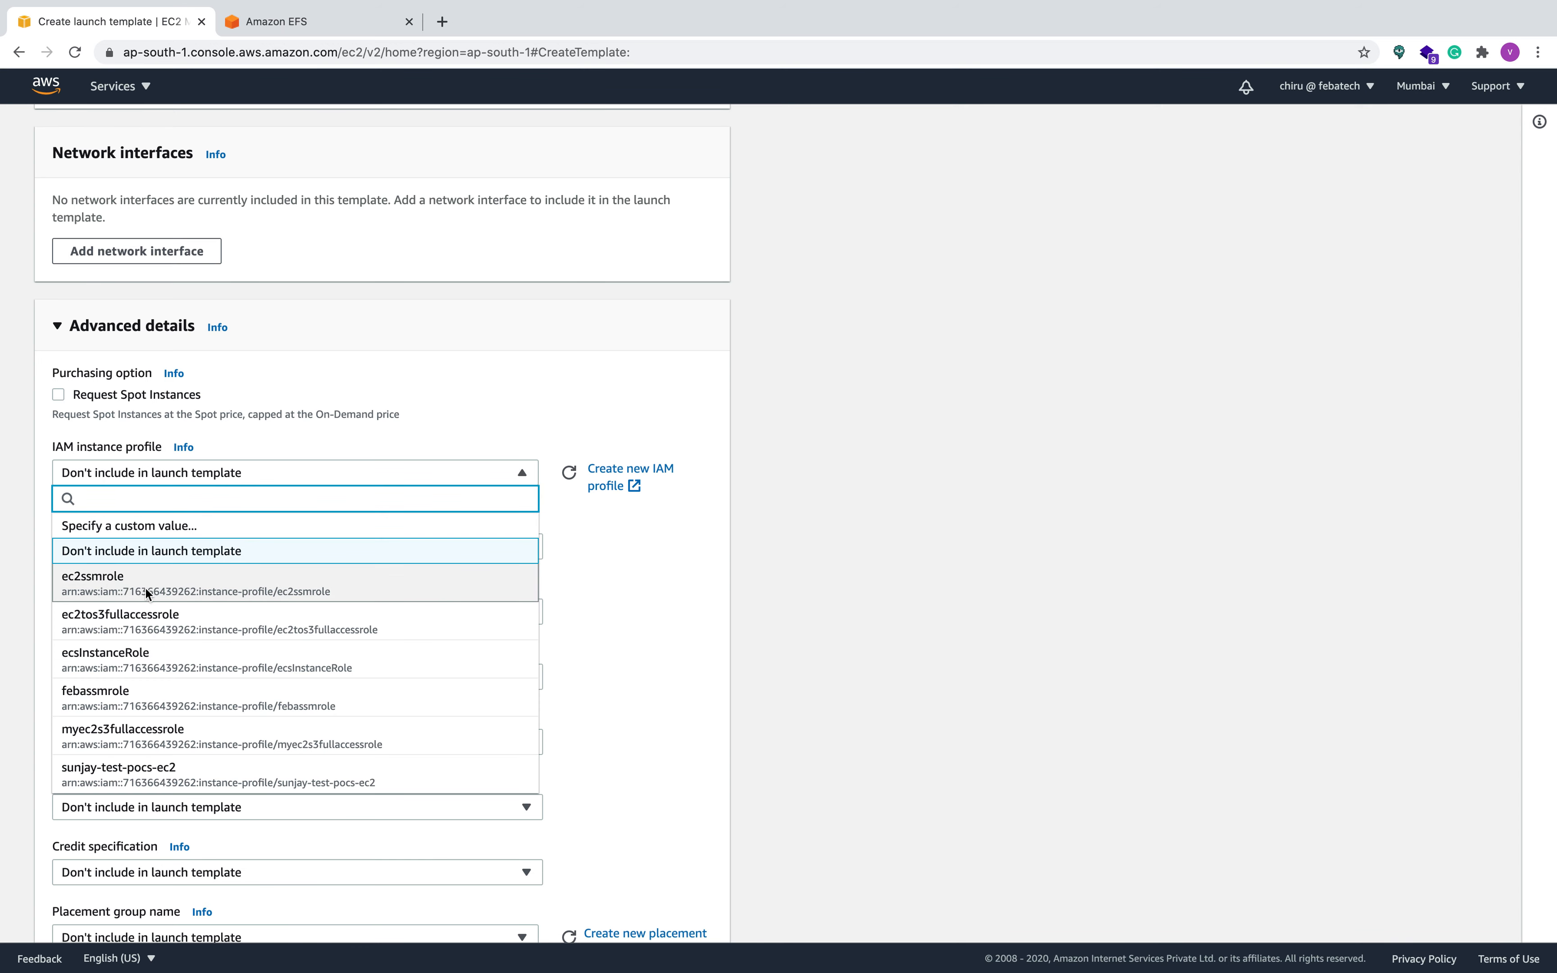
left_click(146, 583)
Activate the template's User data field and select the bootstrap script in the Keynote notes, from #!/bin/bash through chkconfig httpd on, for copying.
scroll(662, 598, "down", 3)
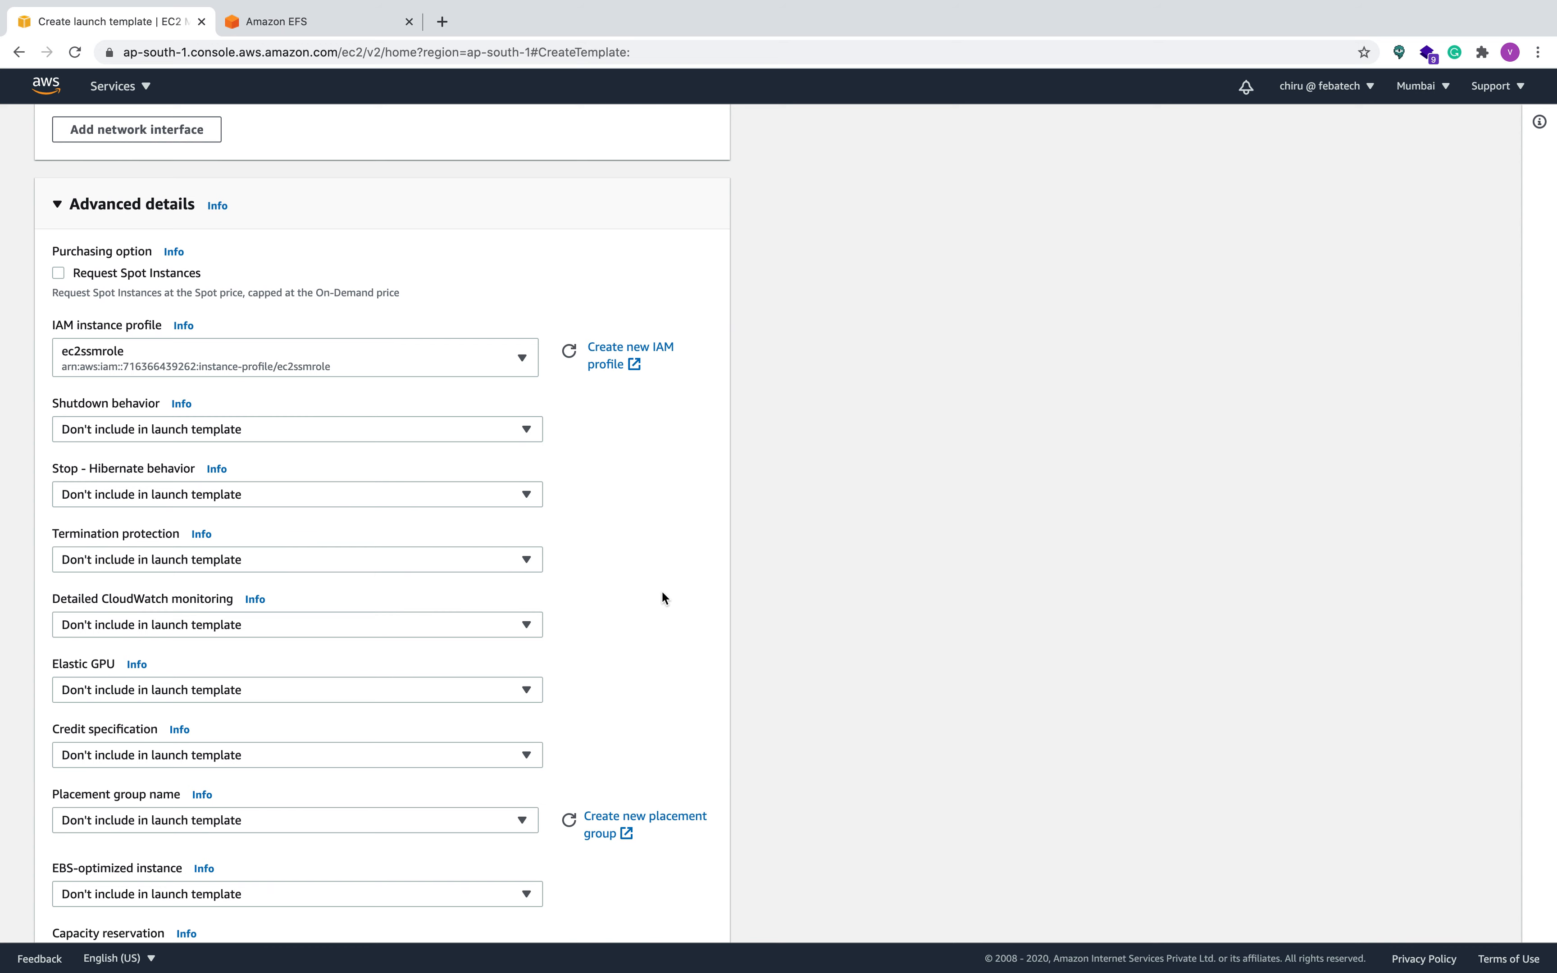
scroll(663, 597, "down", 6)
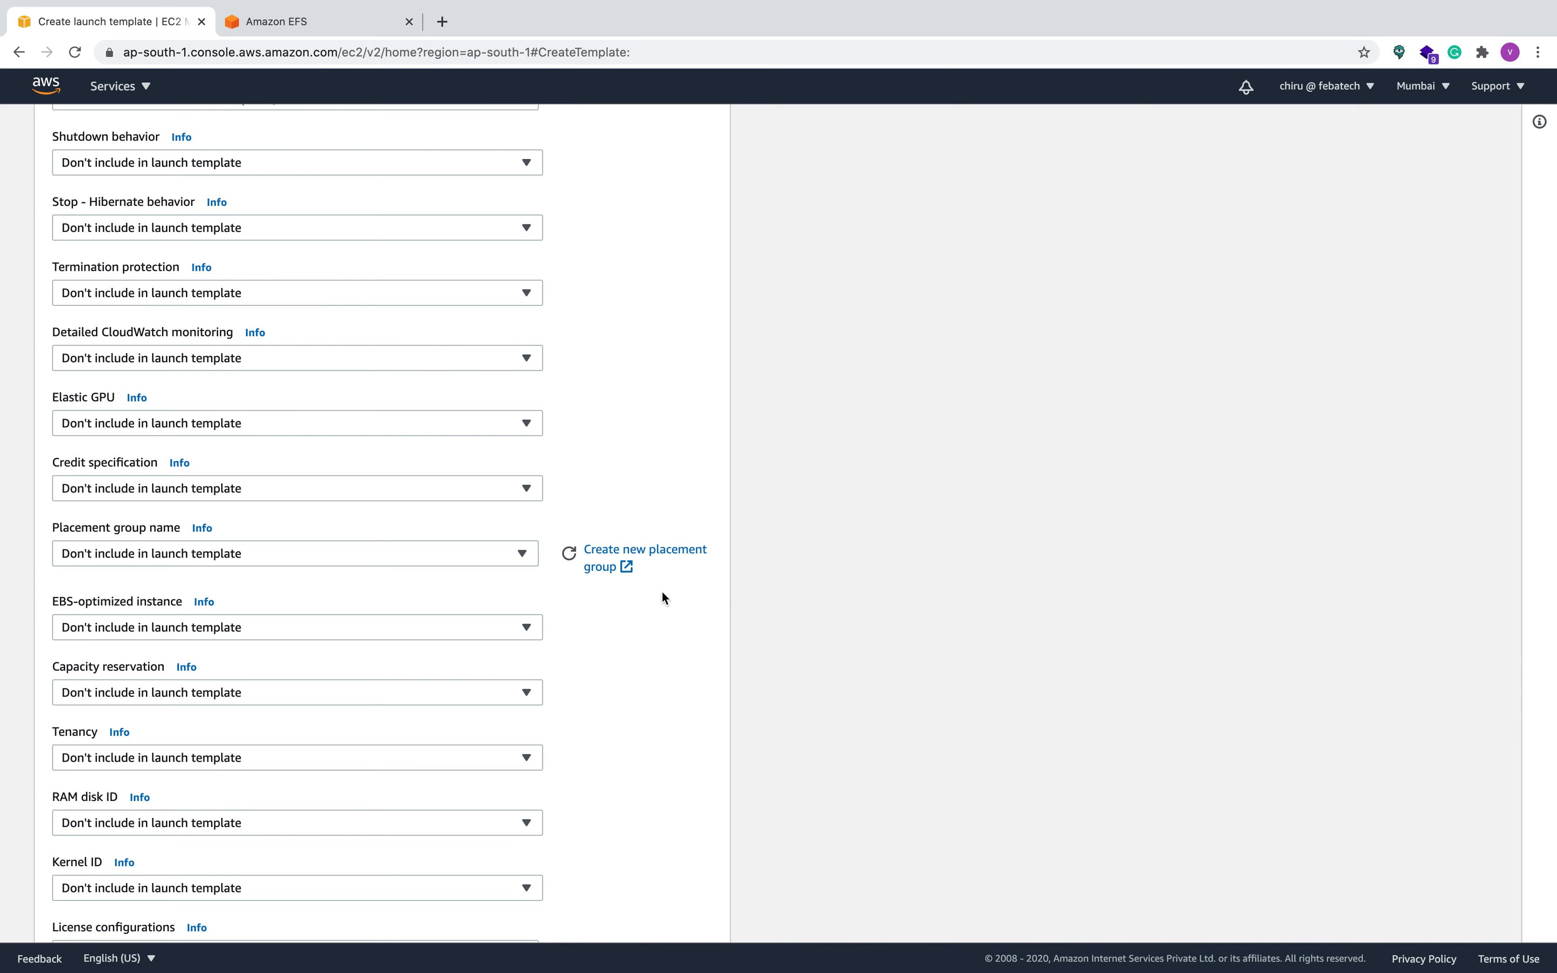
scroll(664, 597, "down", 9)
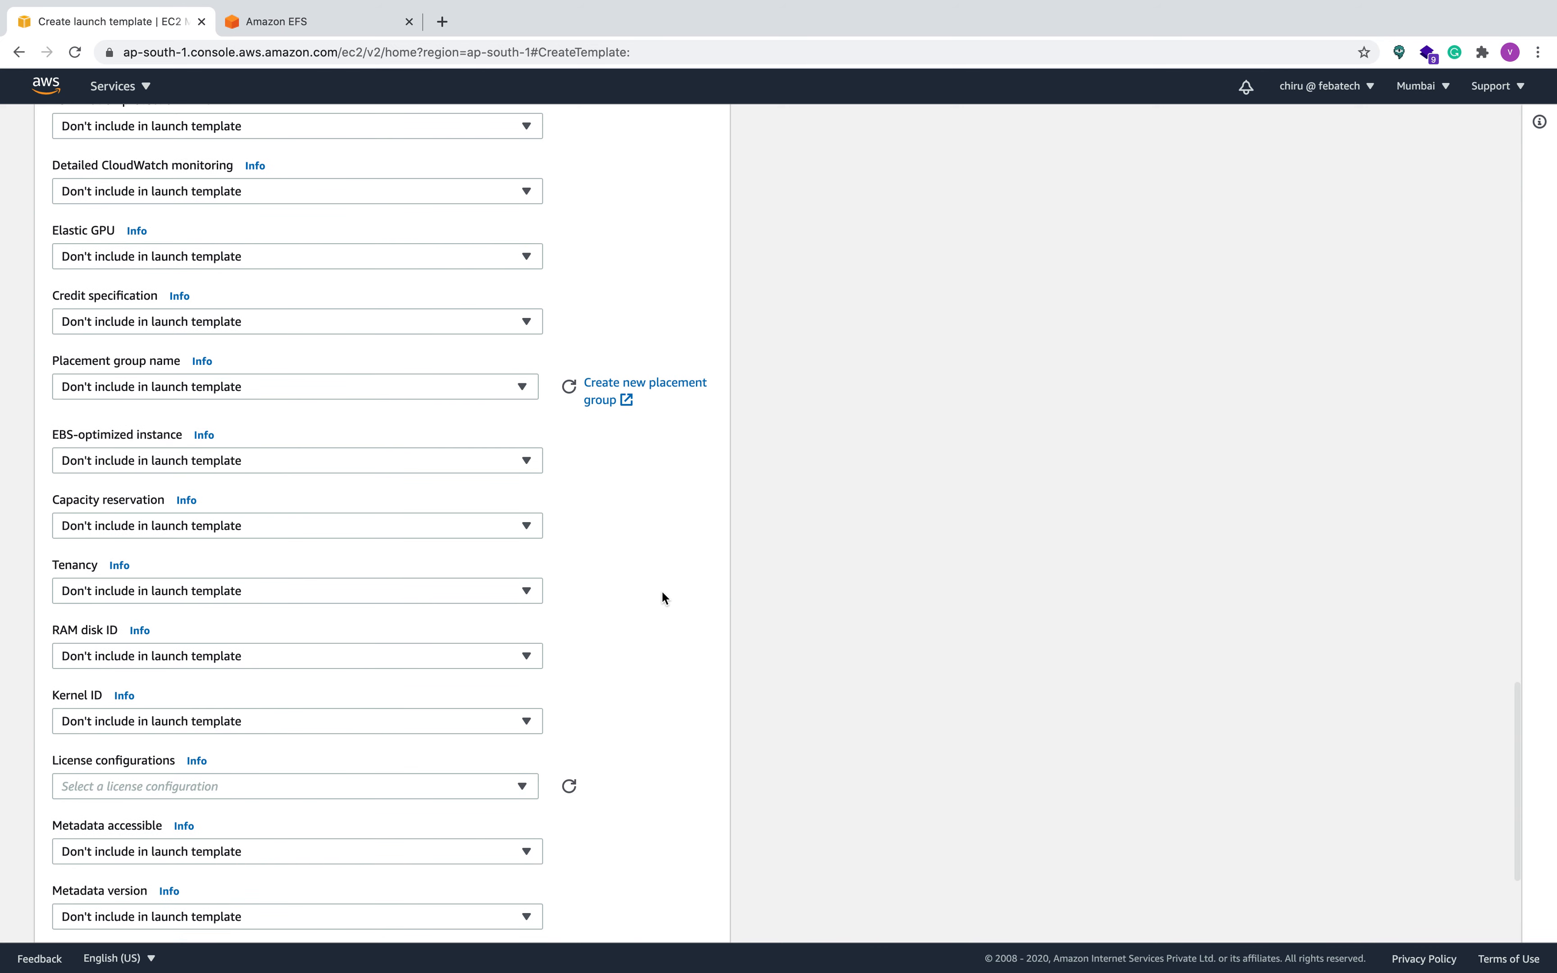
left_click(235, 831)
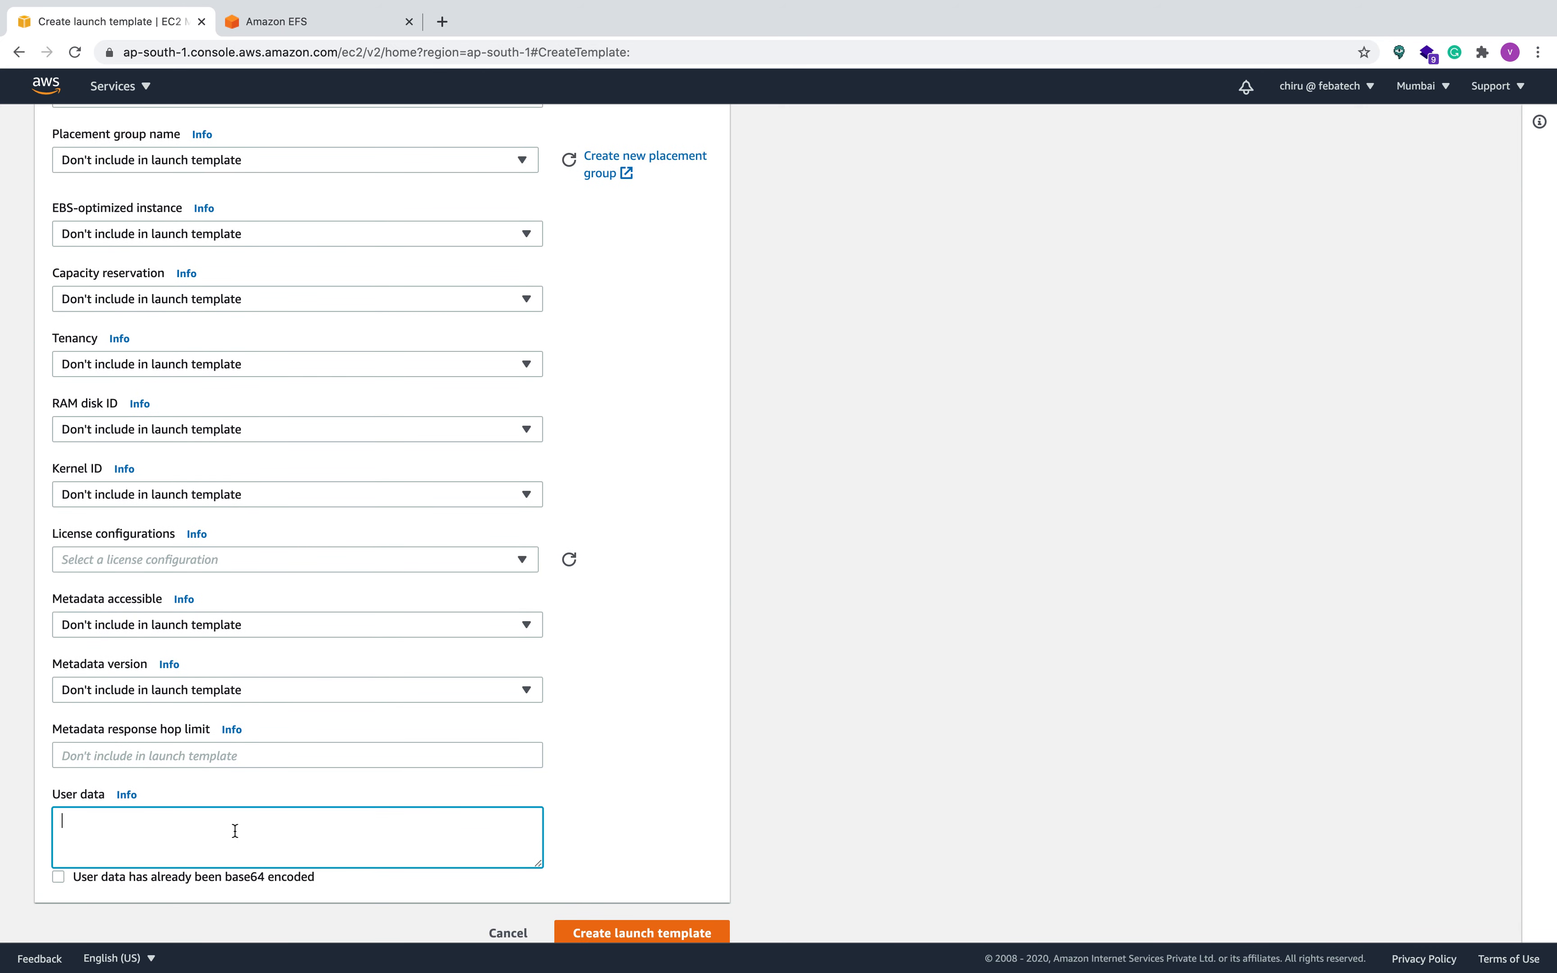
key("super+Tab")
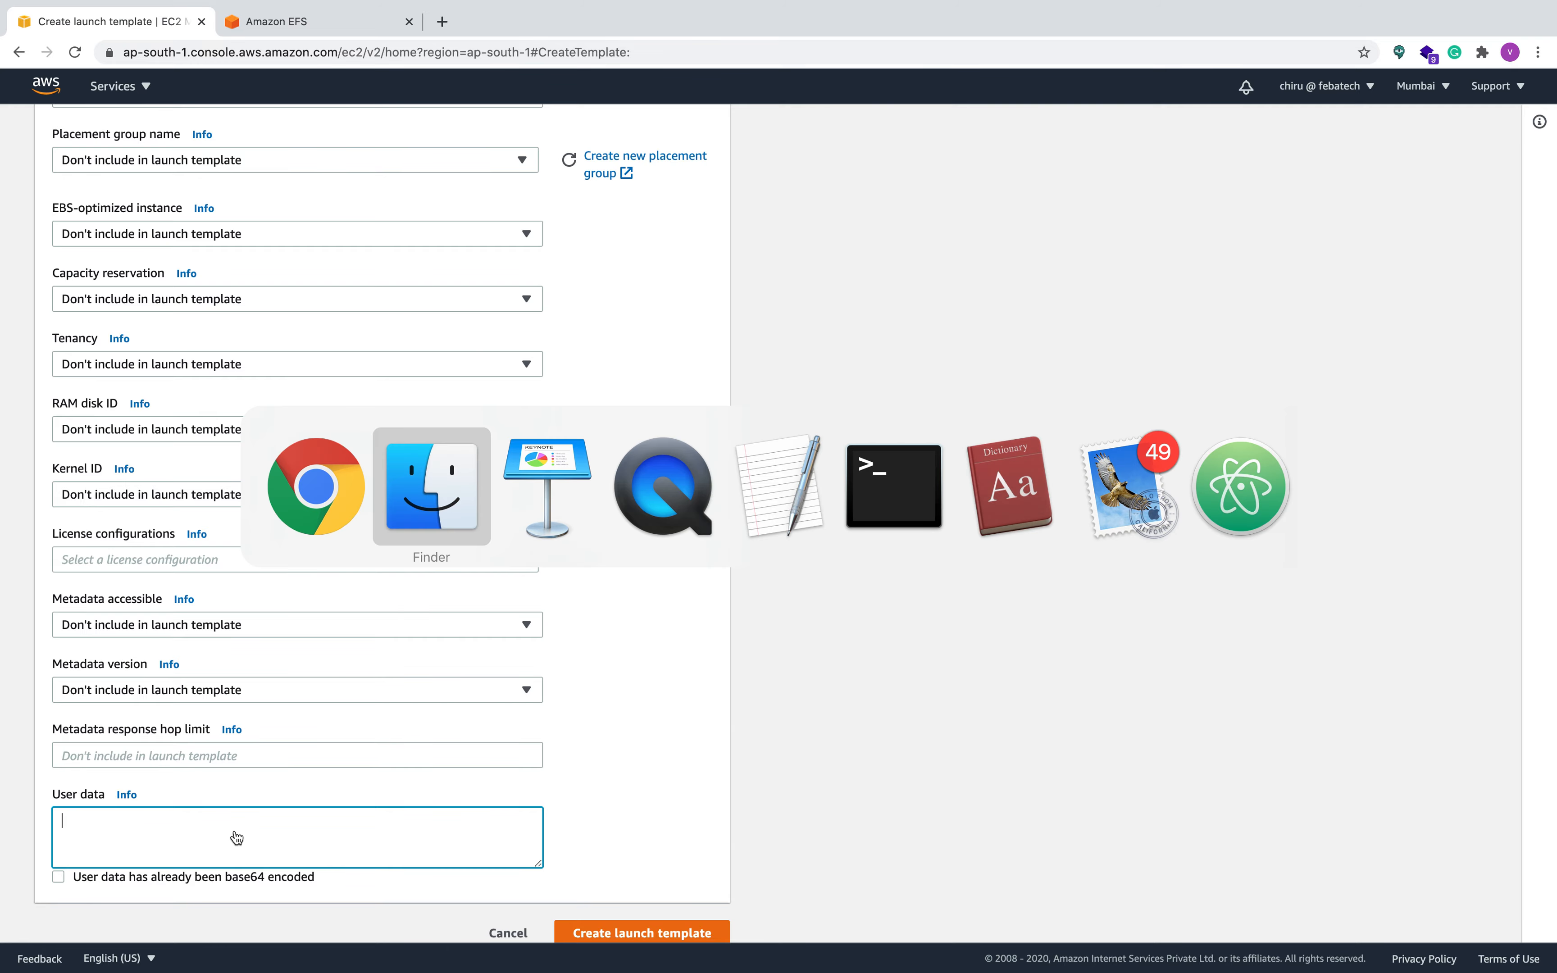
key("super+Tab")
key("Tab")
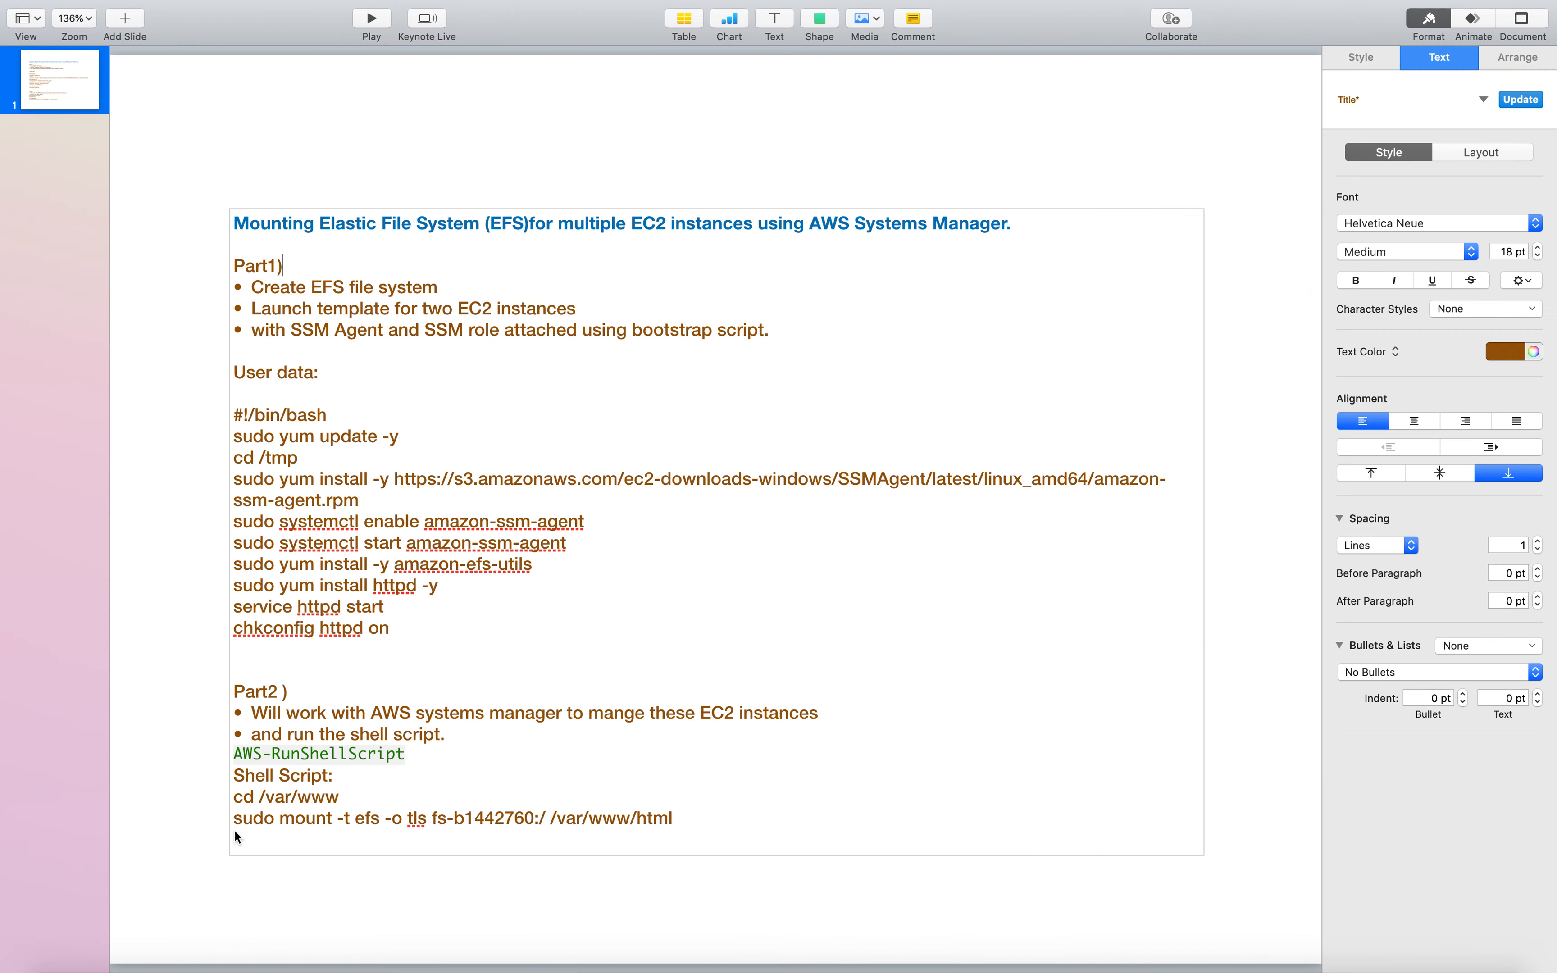
left_click_drag(234, 415, 398, 632)
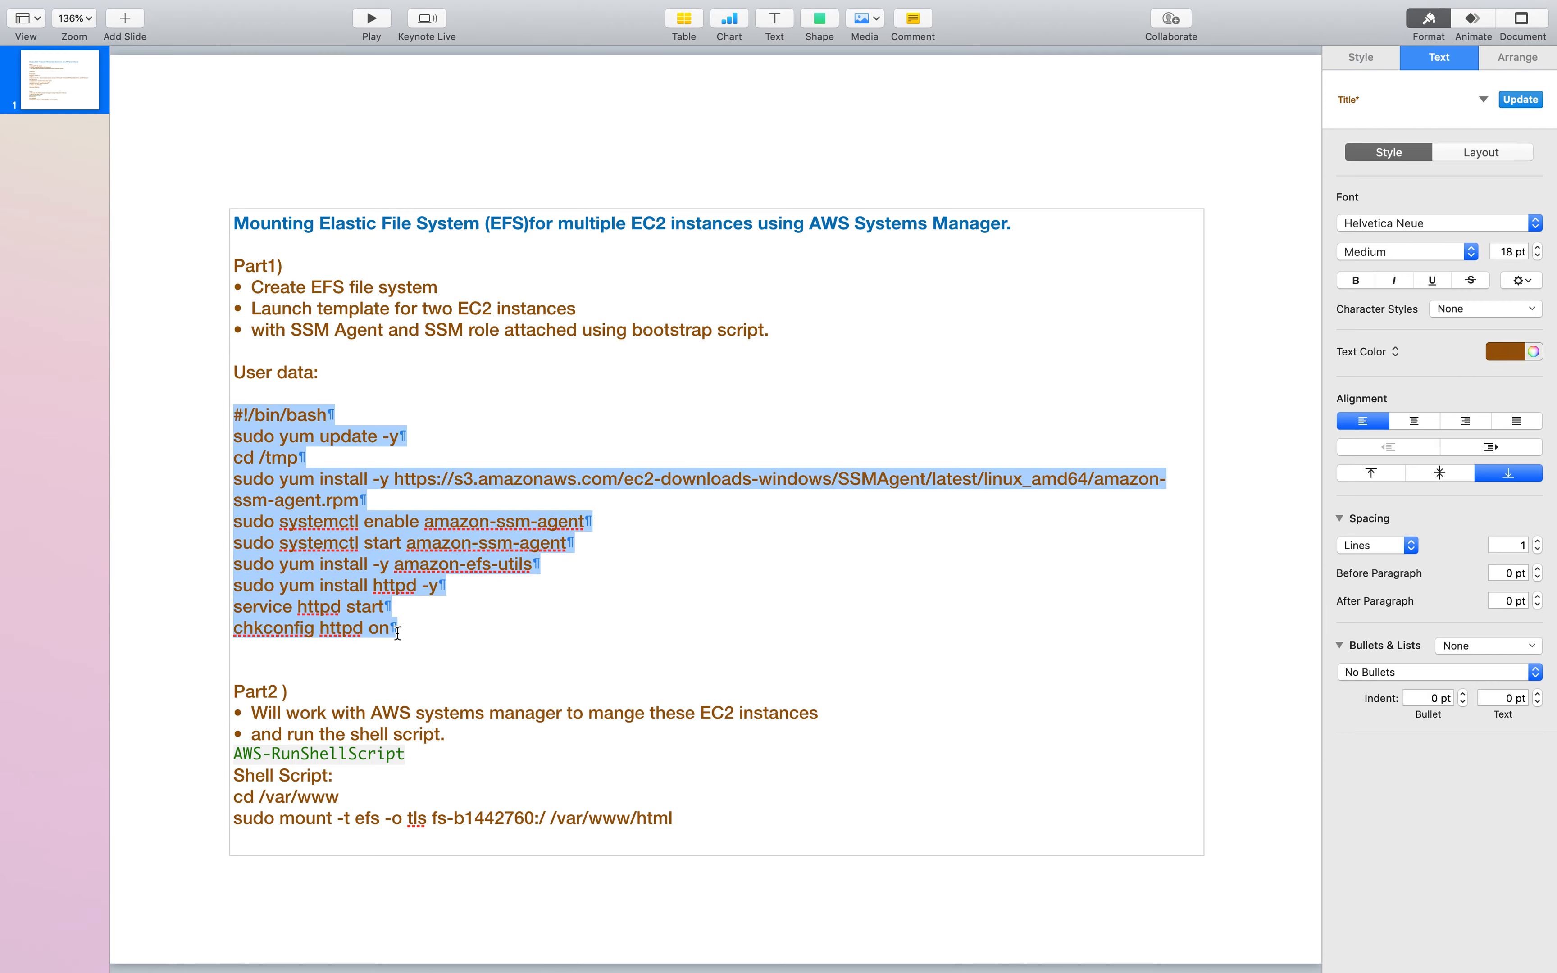
Return to the launch template form in the browser and paste the copied bootstrap script into User data.
key("ctrl+Left")
key("ctrl+Right")
key("ctrl+Right")
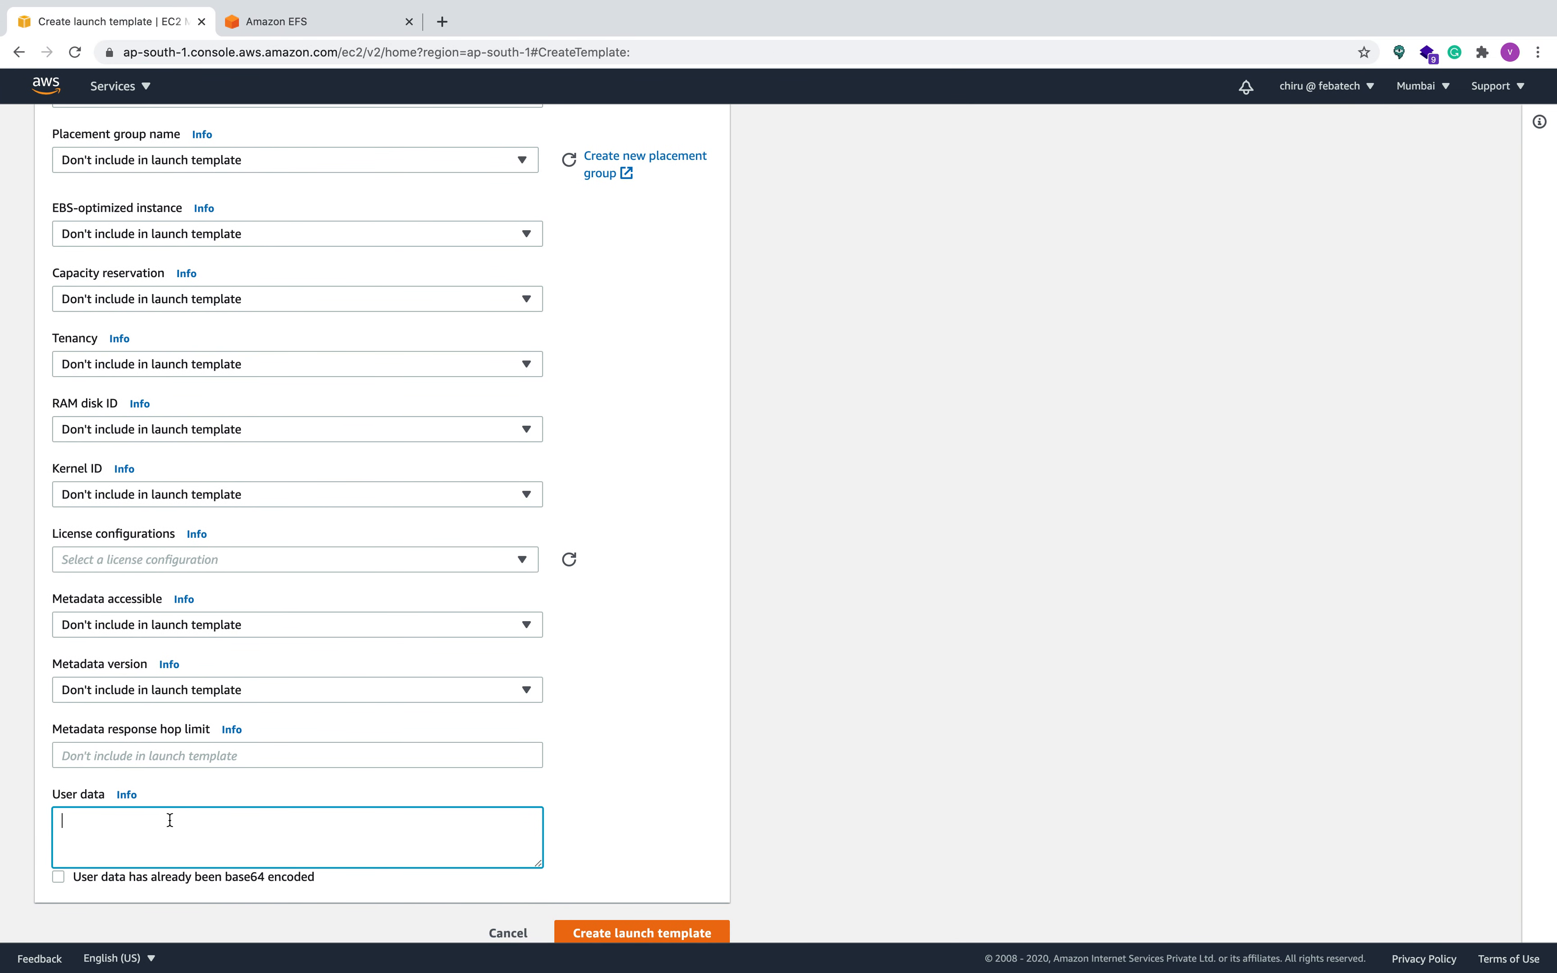
type("#!/bin/bash sudo yum install httpd -y service httpd start chkconfig httpd on")
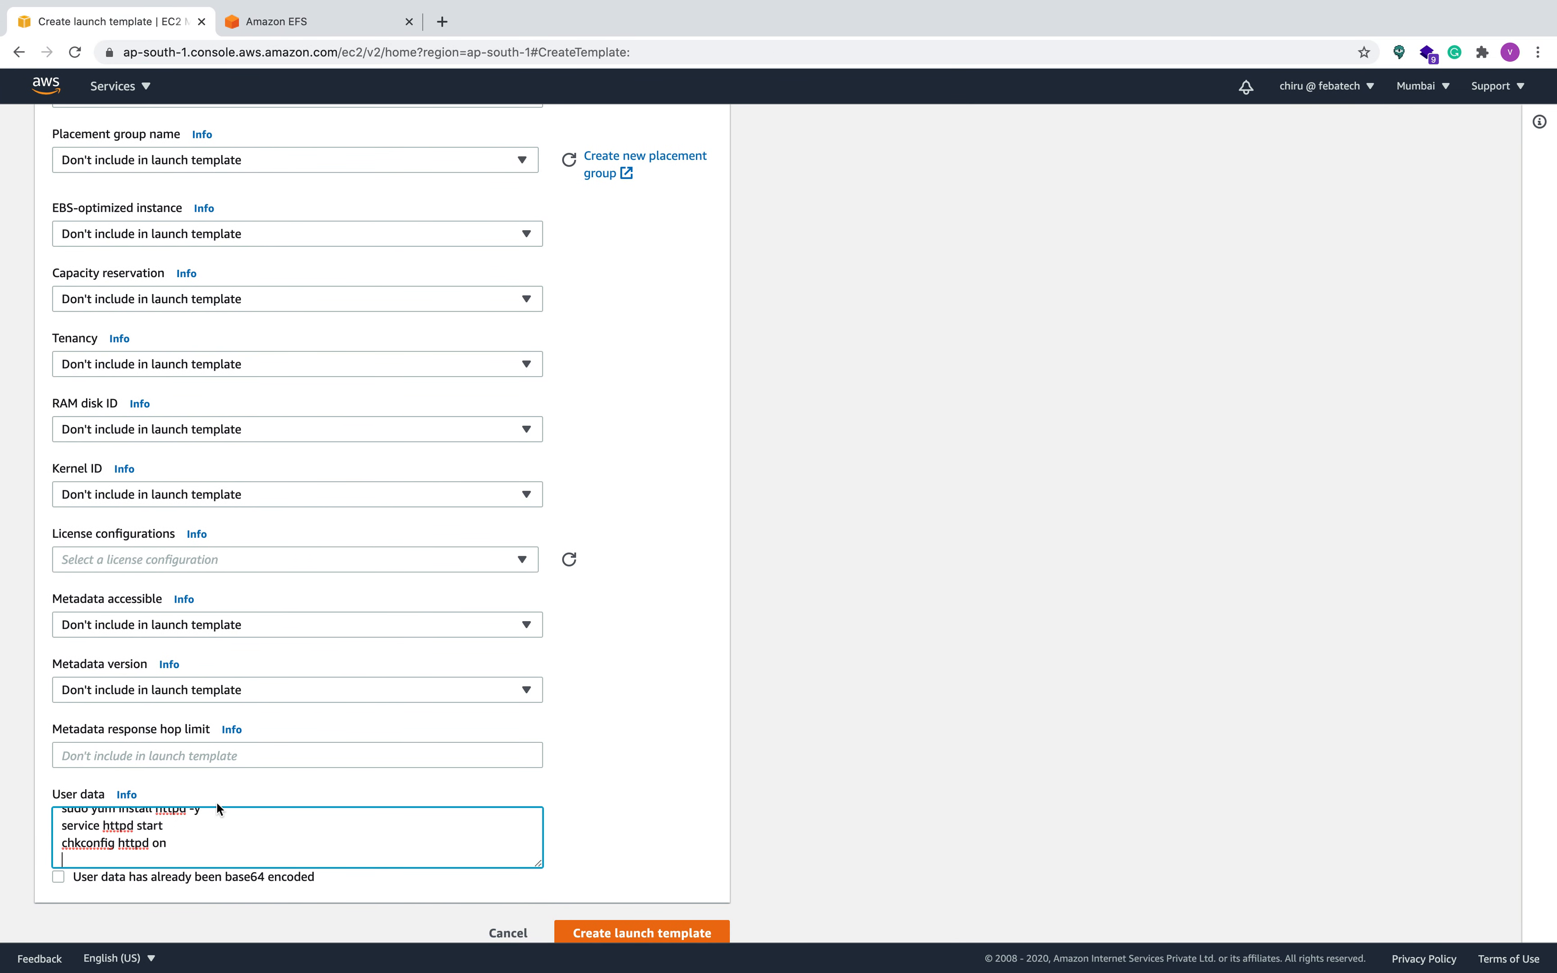
Review the User data script from its first line through the SSM agent, amazon-efs-utils and httpd commands.
scroll(216, 842, "up", 10)
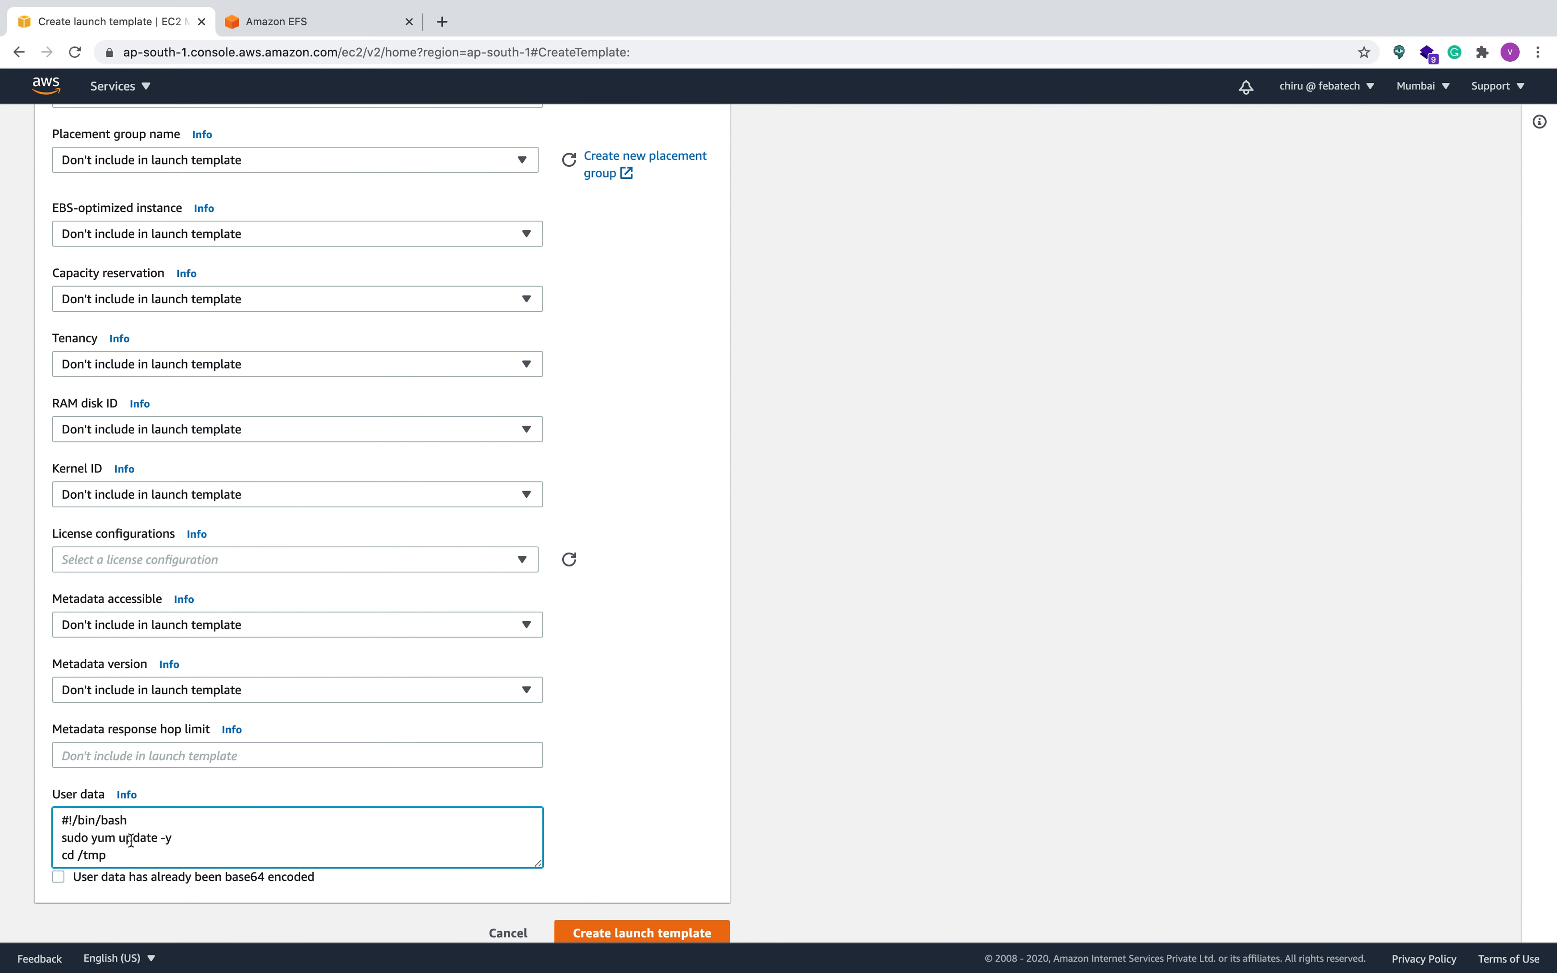
scroll(130, 840, "down", 2)
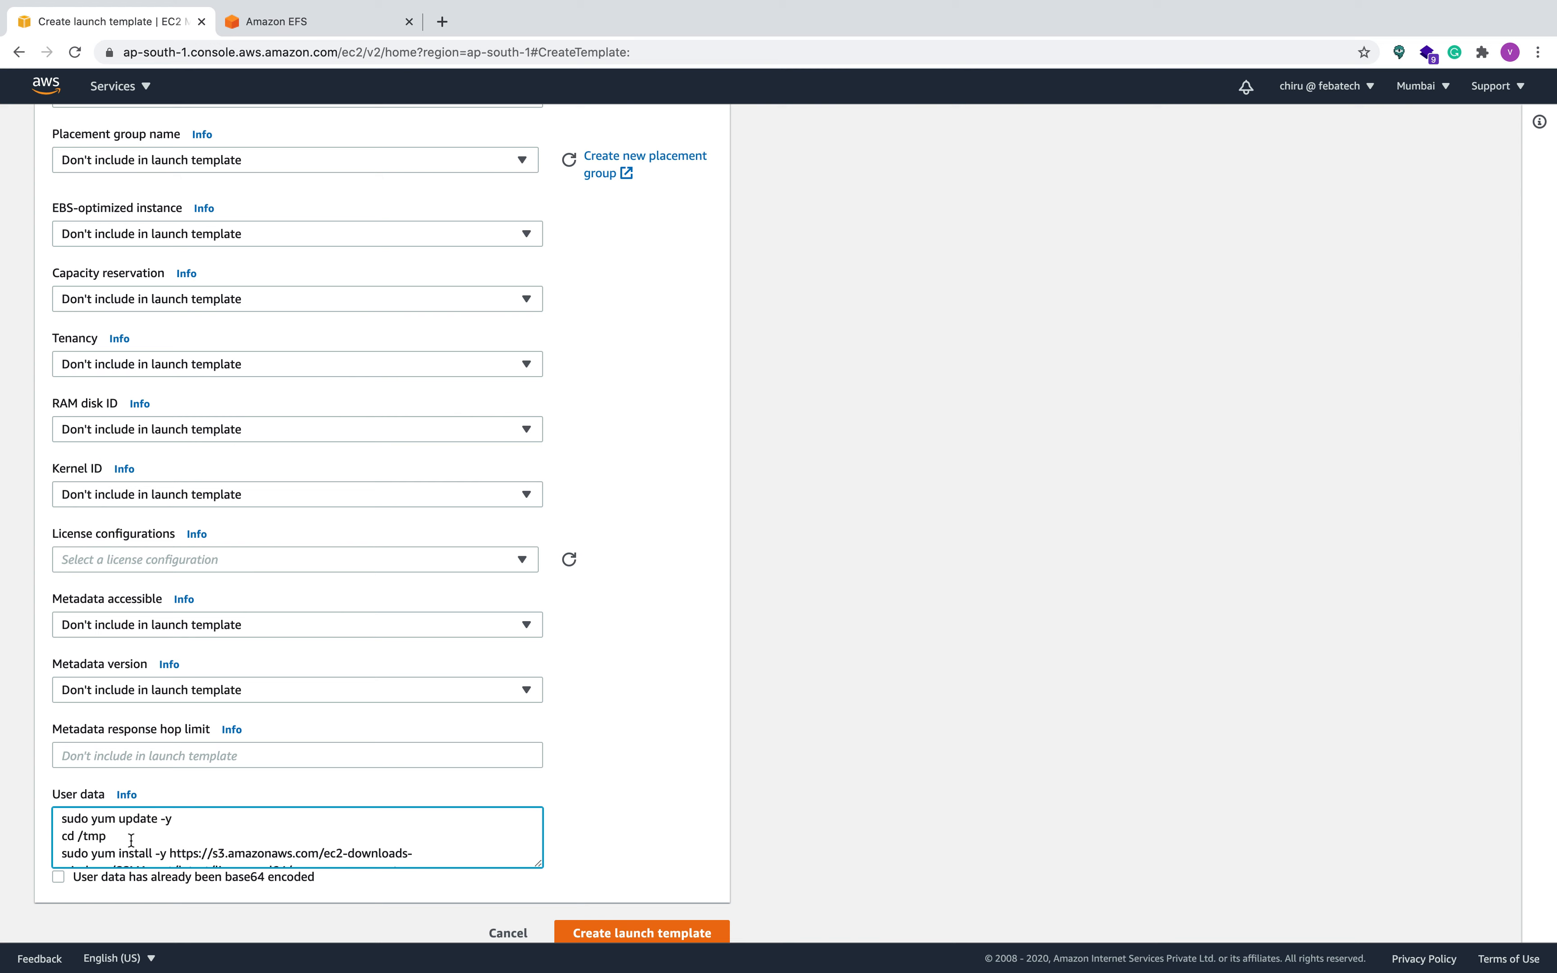
scroll(131, 840, "down", 1)
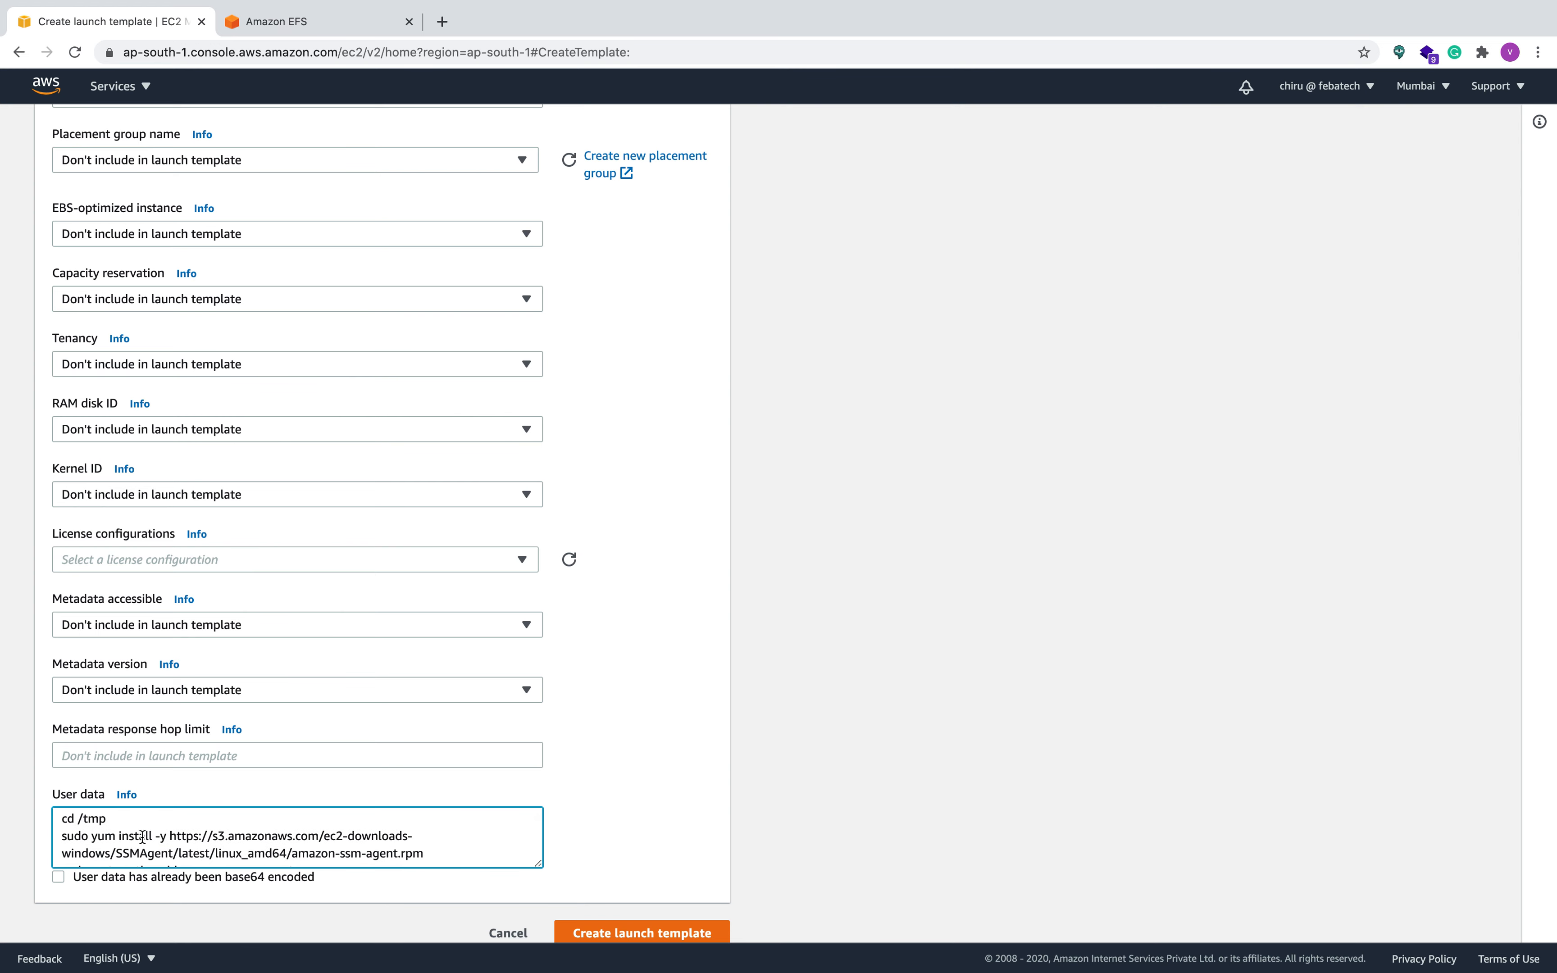
scroll(181, 835, "down", 1)
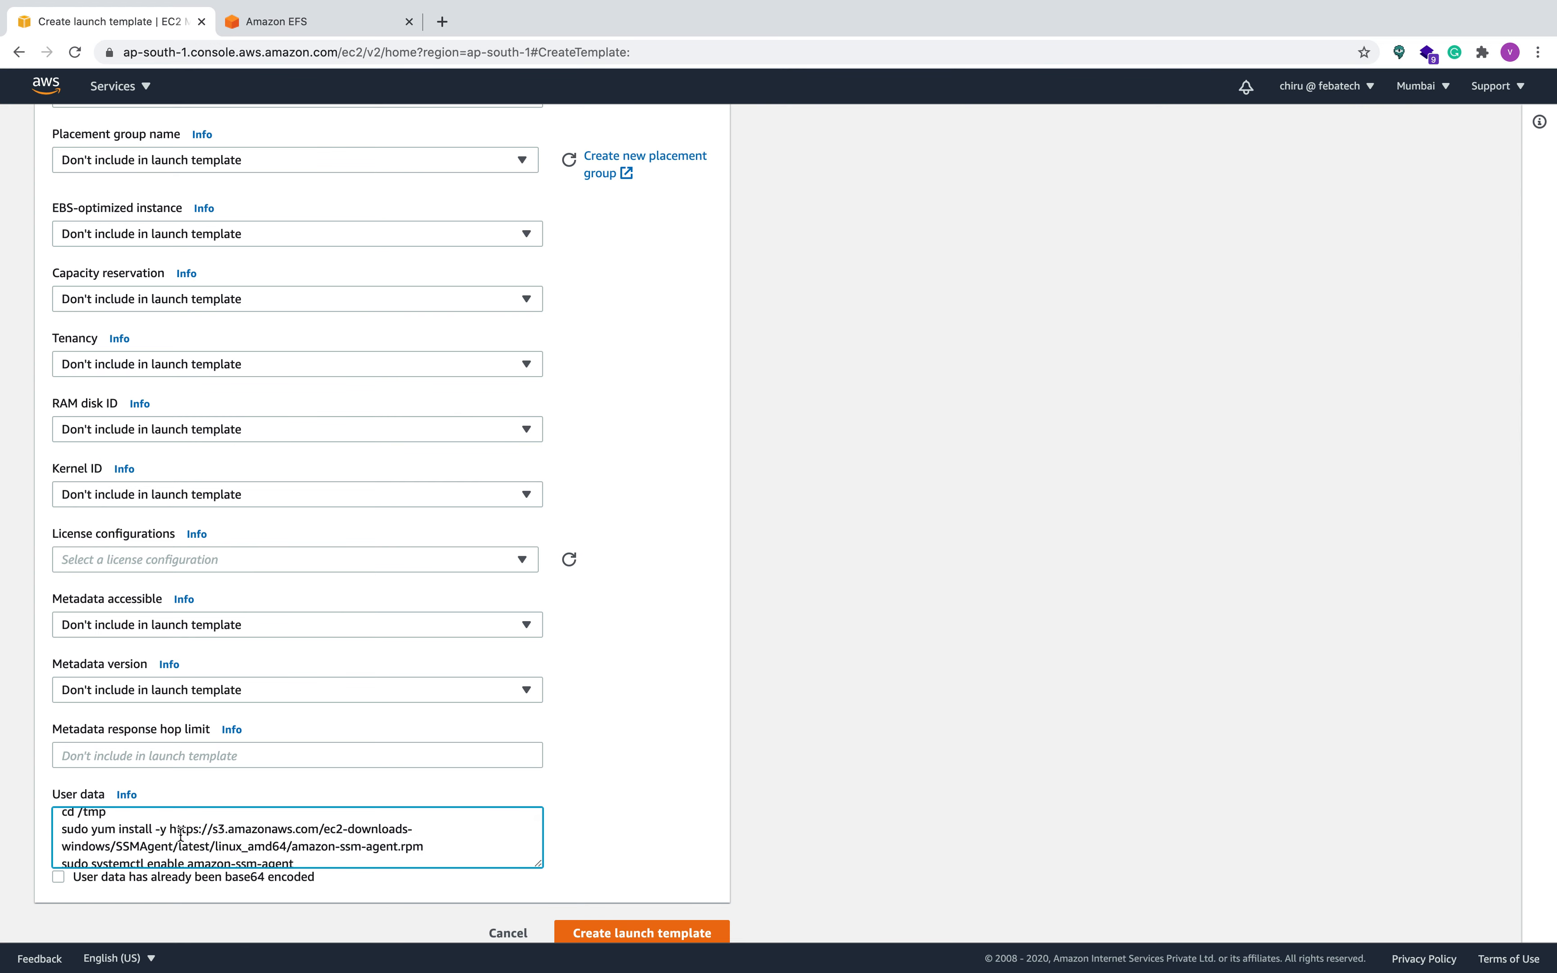
scroll(181, 835, "down", 3)
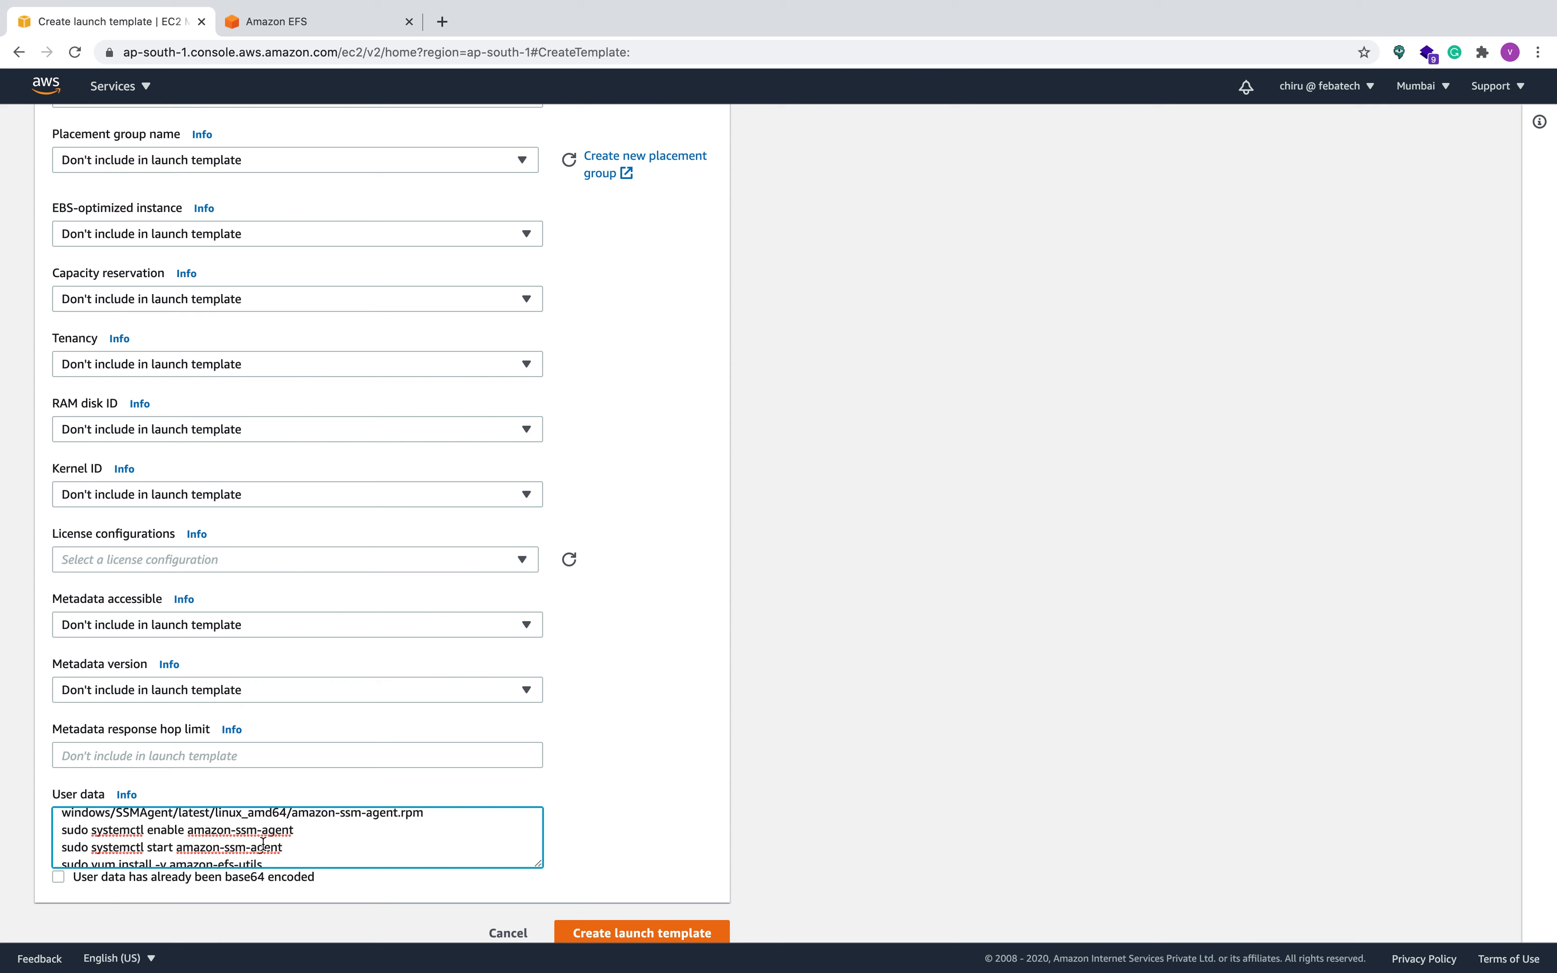
scroll(263, 843, "down", 1)
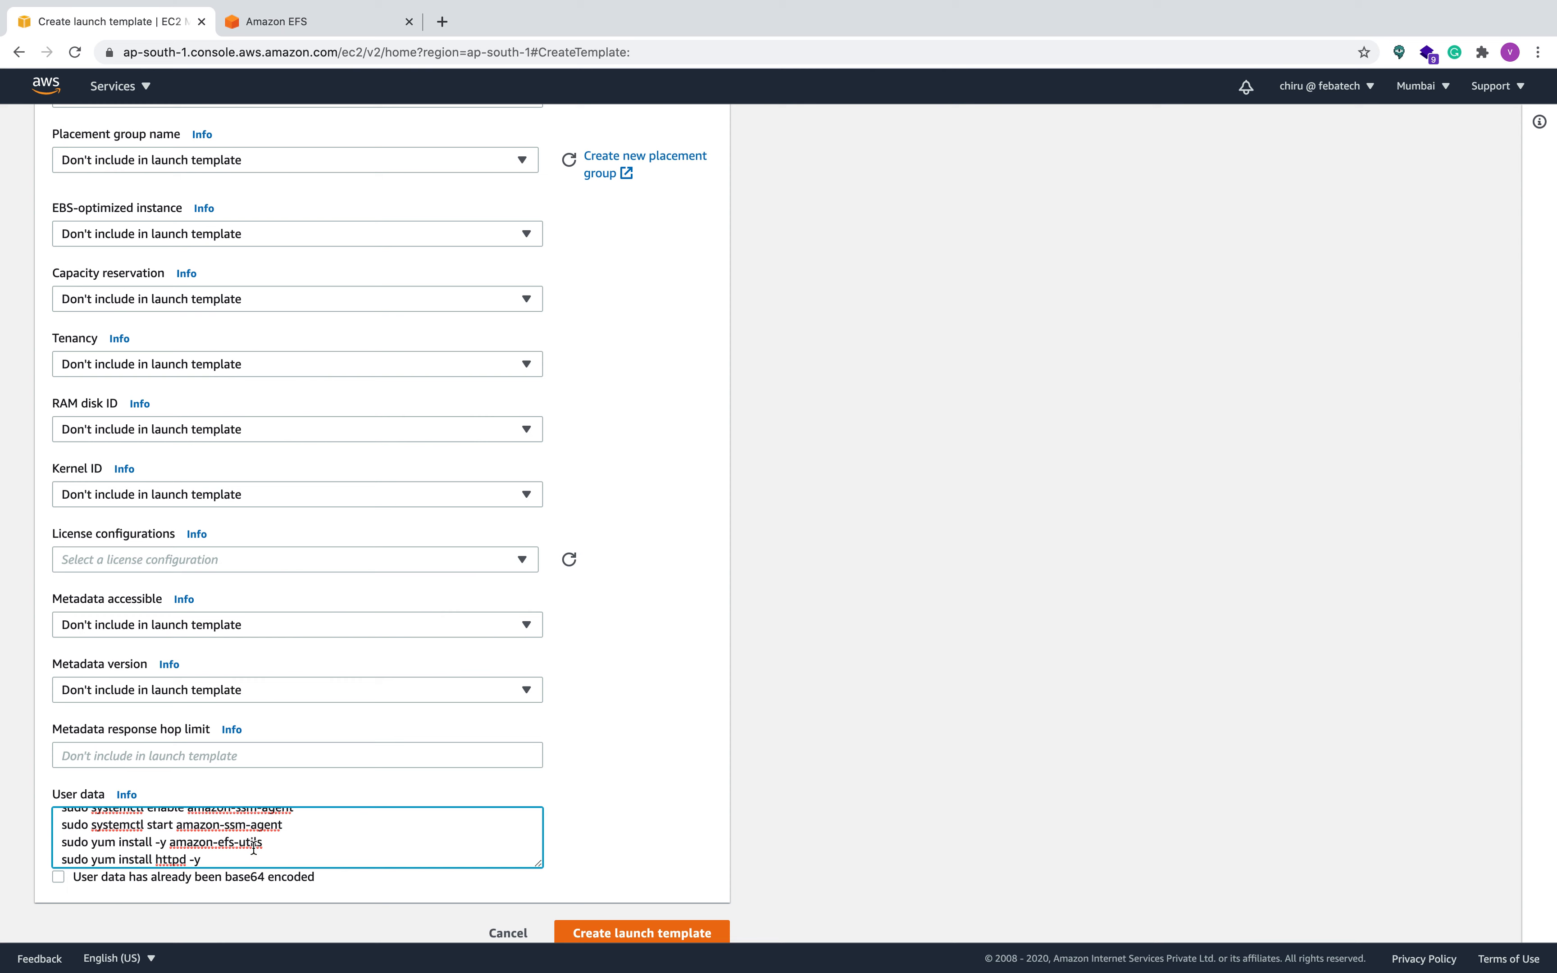
scroll(253, 848, "down", 1)
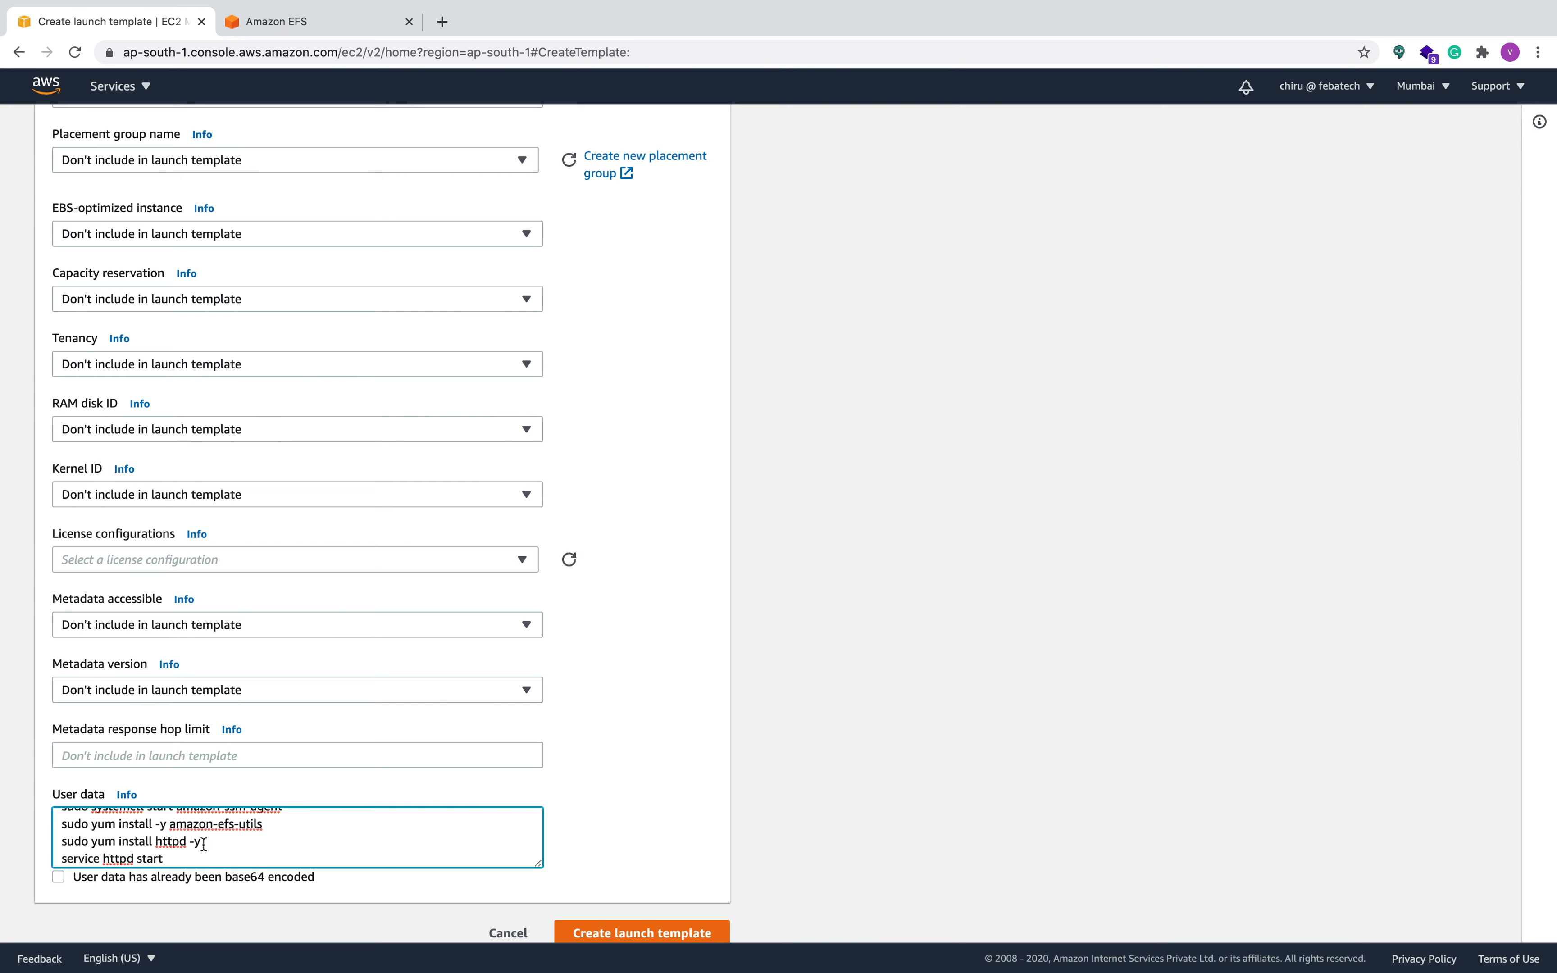
type("chkconfig httpd on")
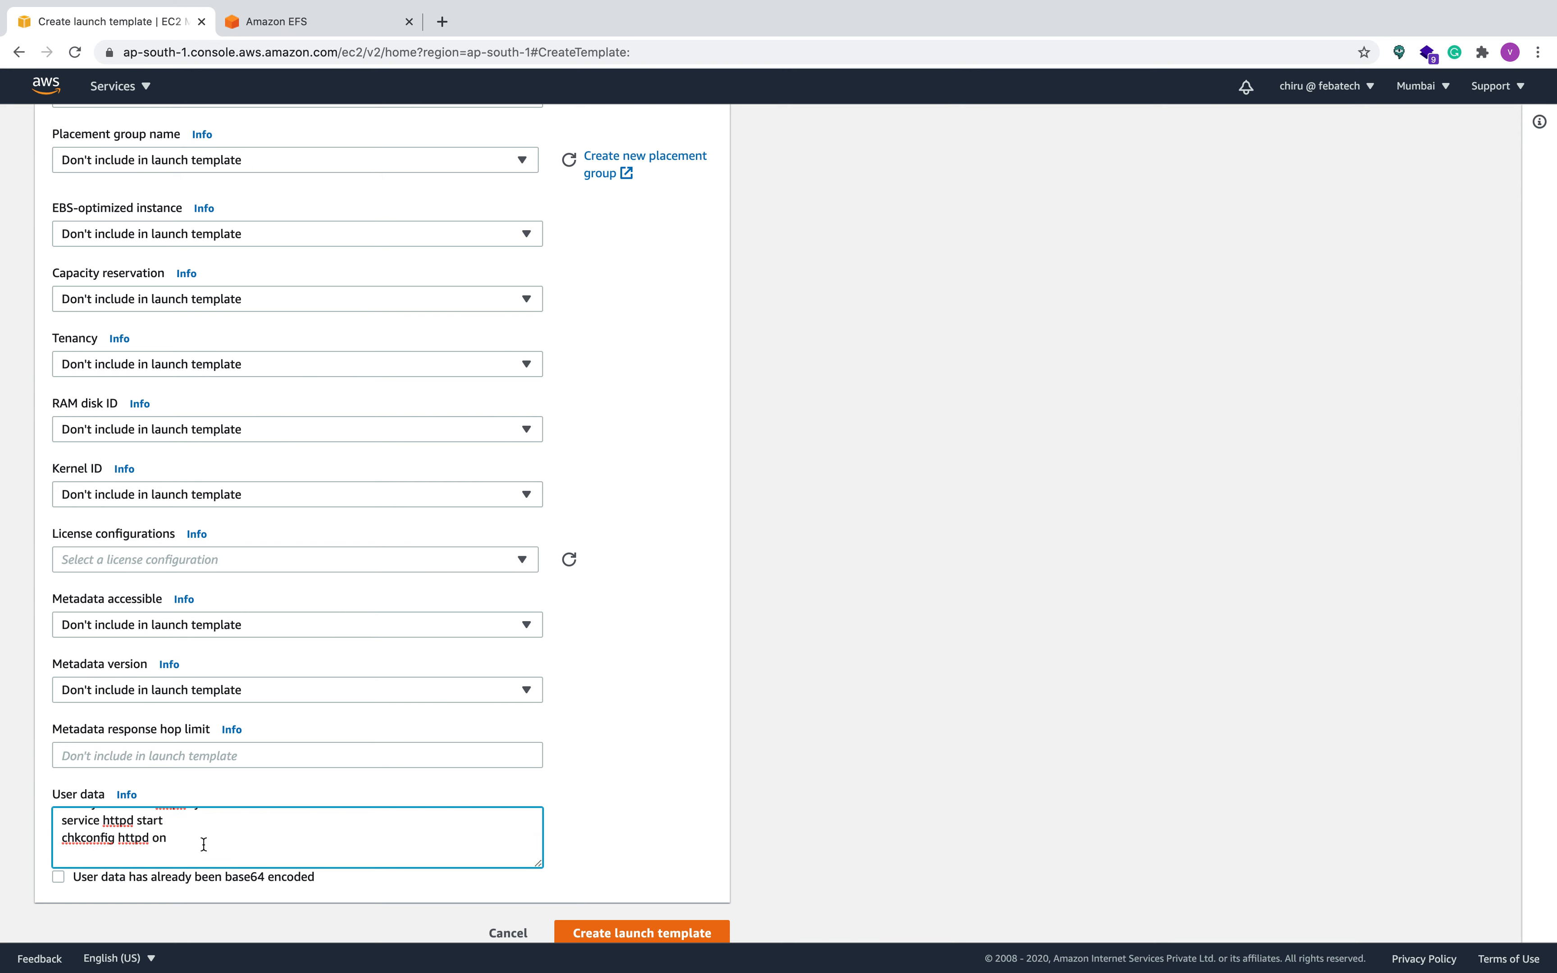
Create the launch template and open the list of launch templates.
left_click(605, 934)
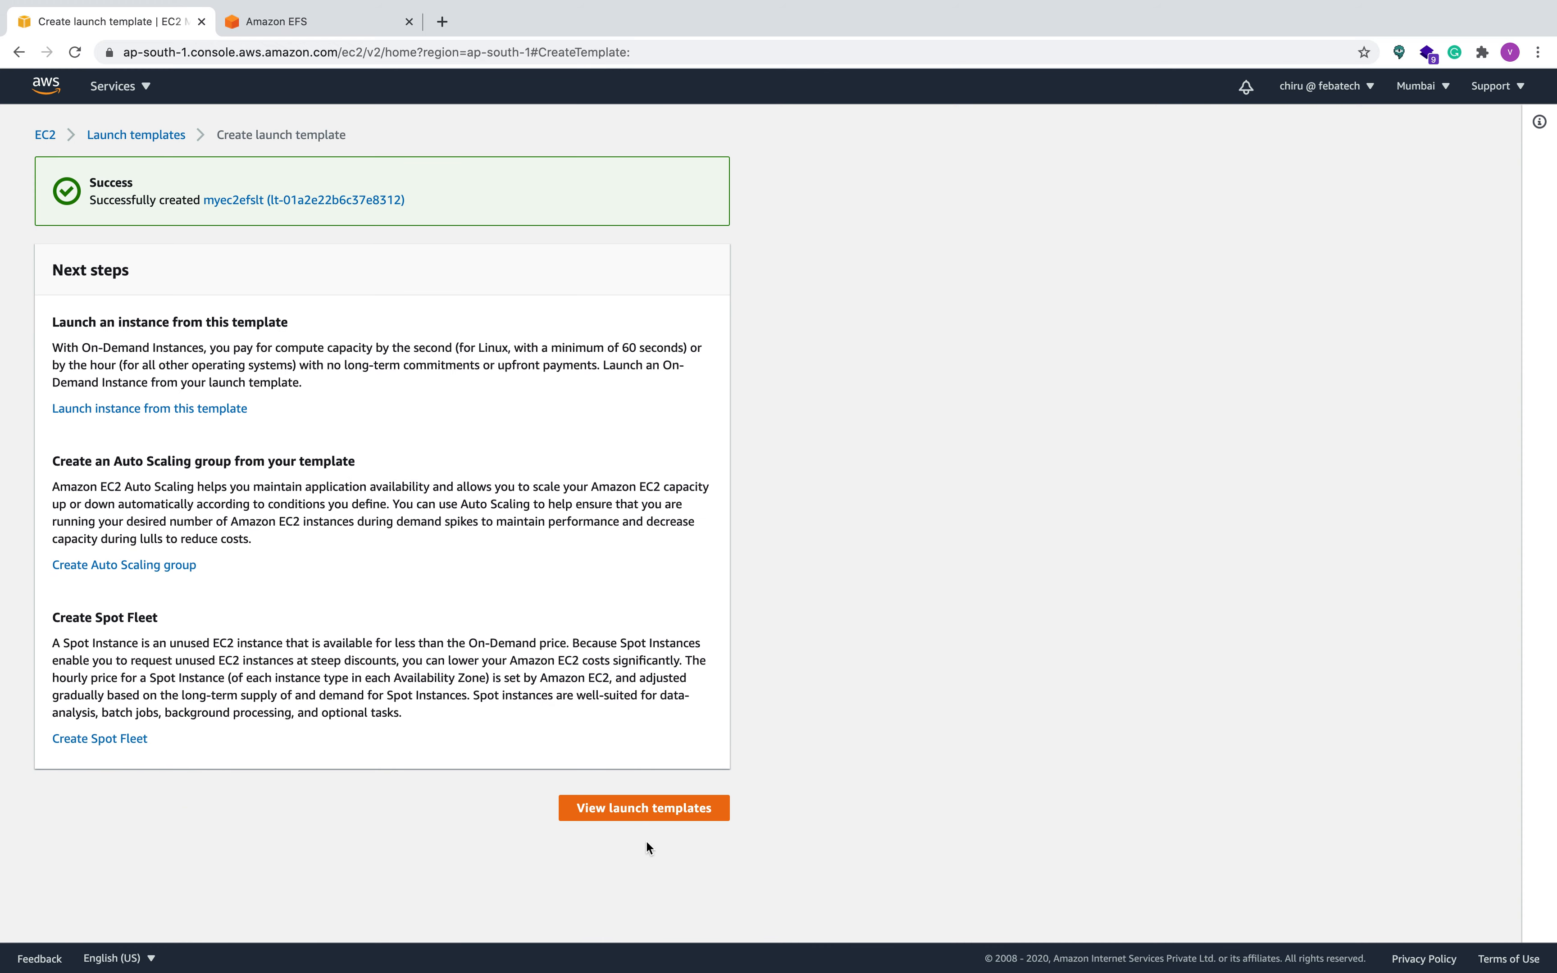
left_click(649, 808)
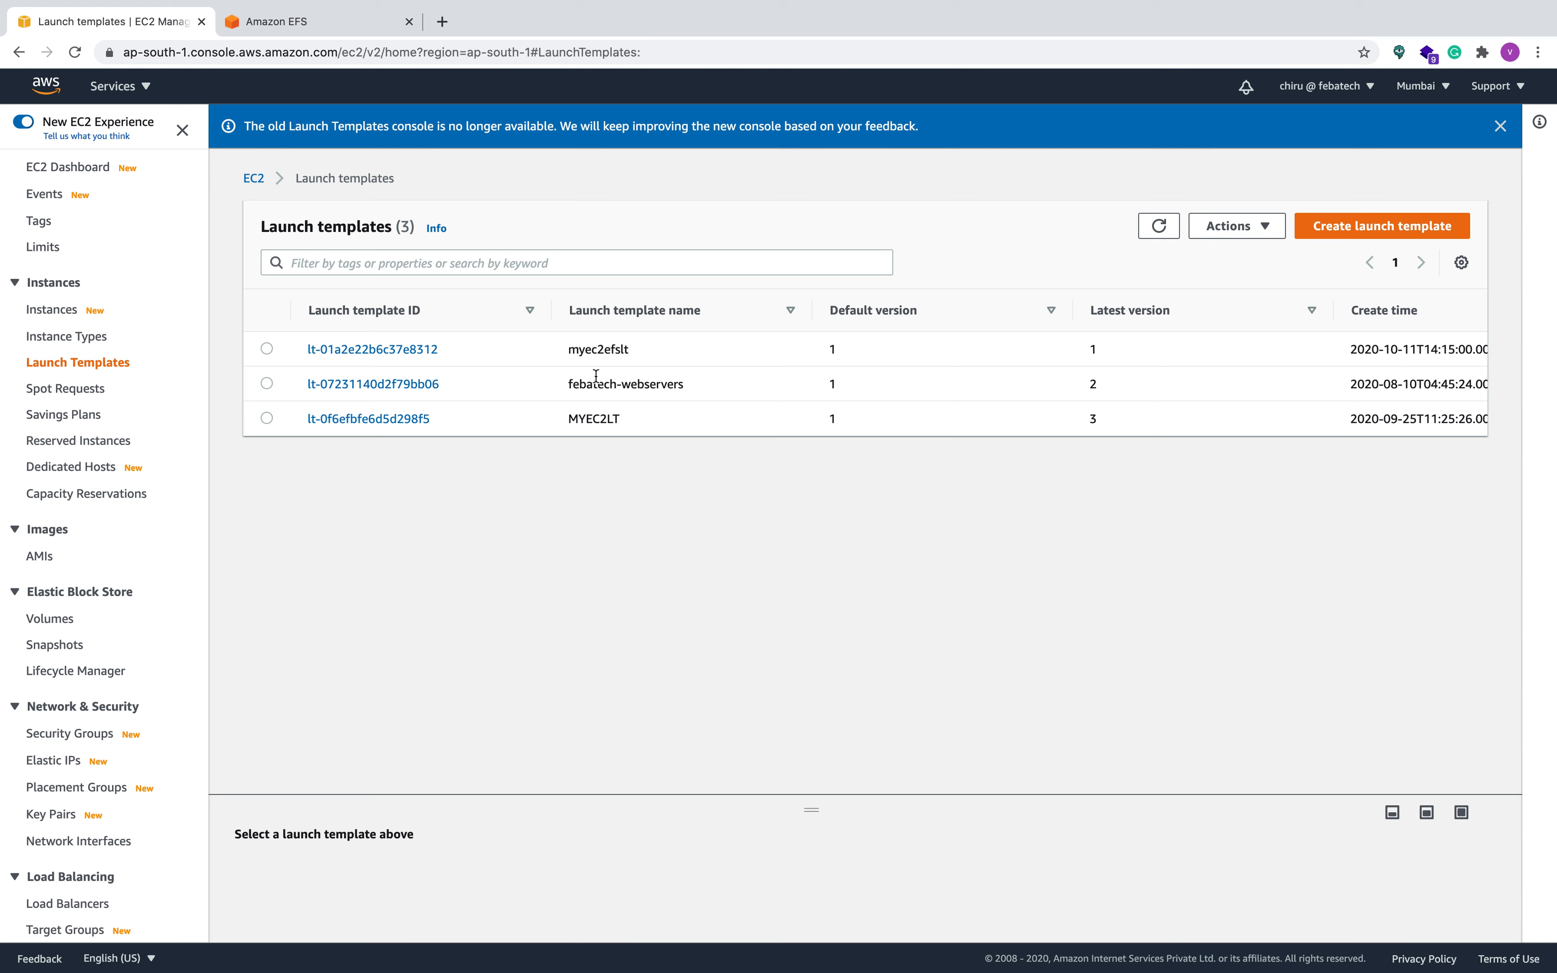
Launch instances from the myec2efslt template with the number of instances set to 2.
left_click(266, 348)
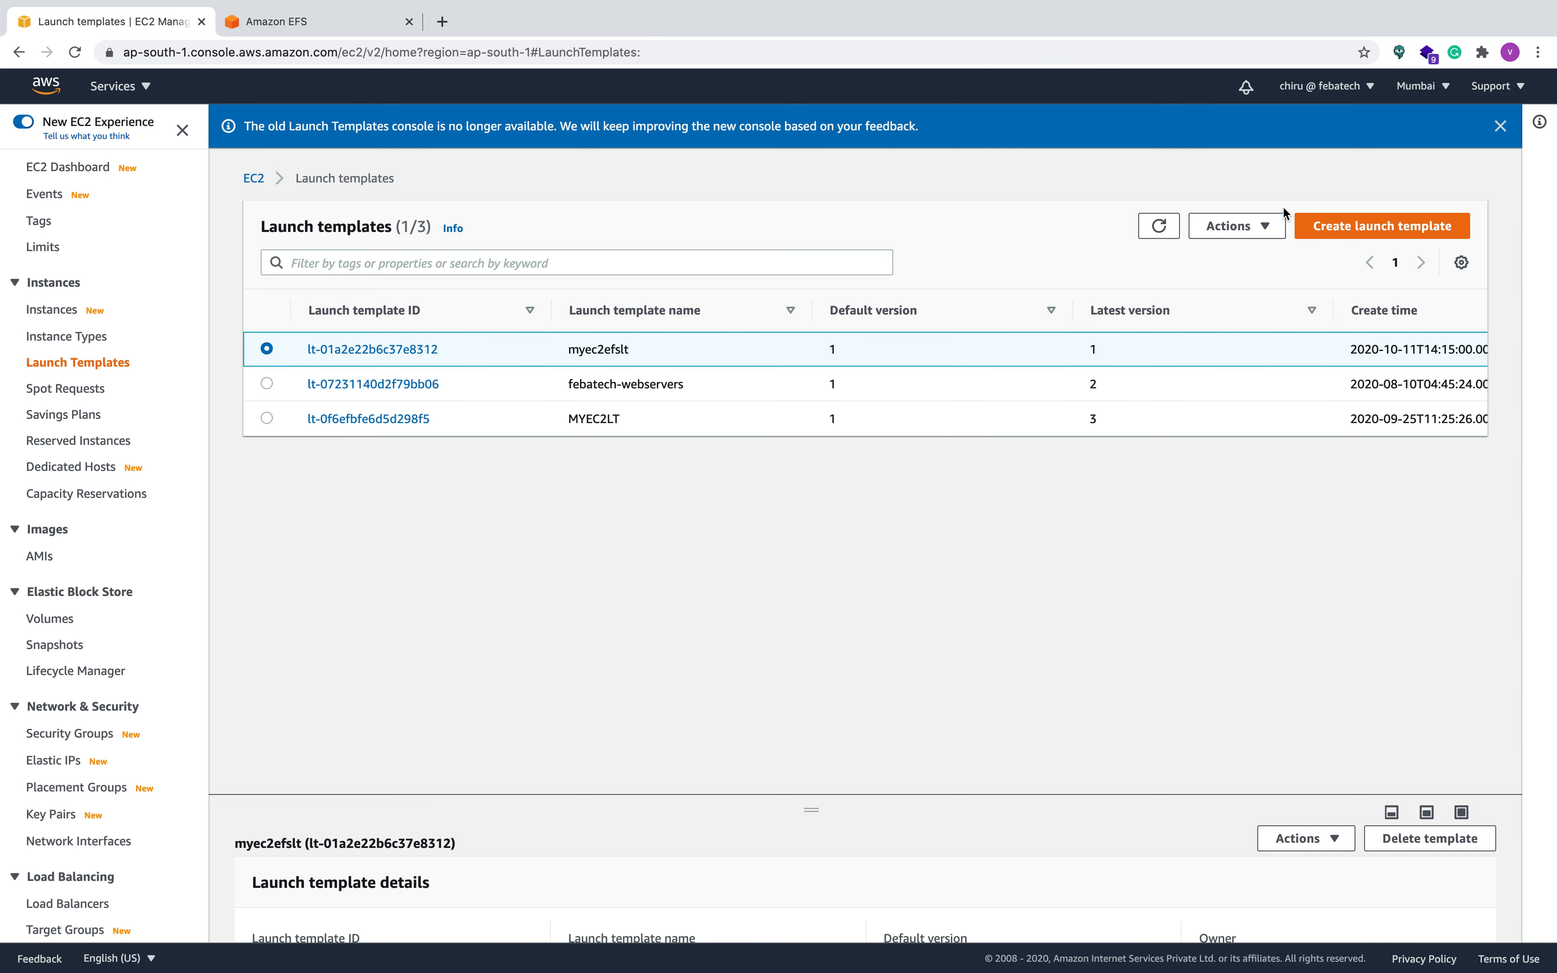
left_click(1270, 226)
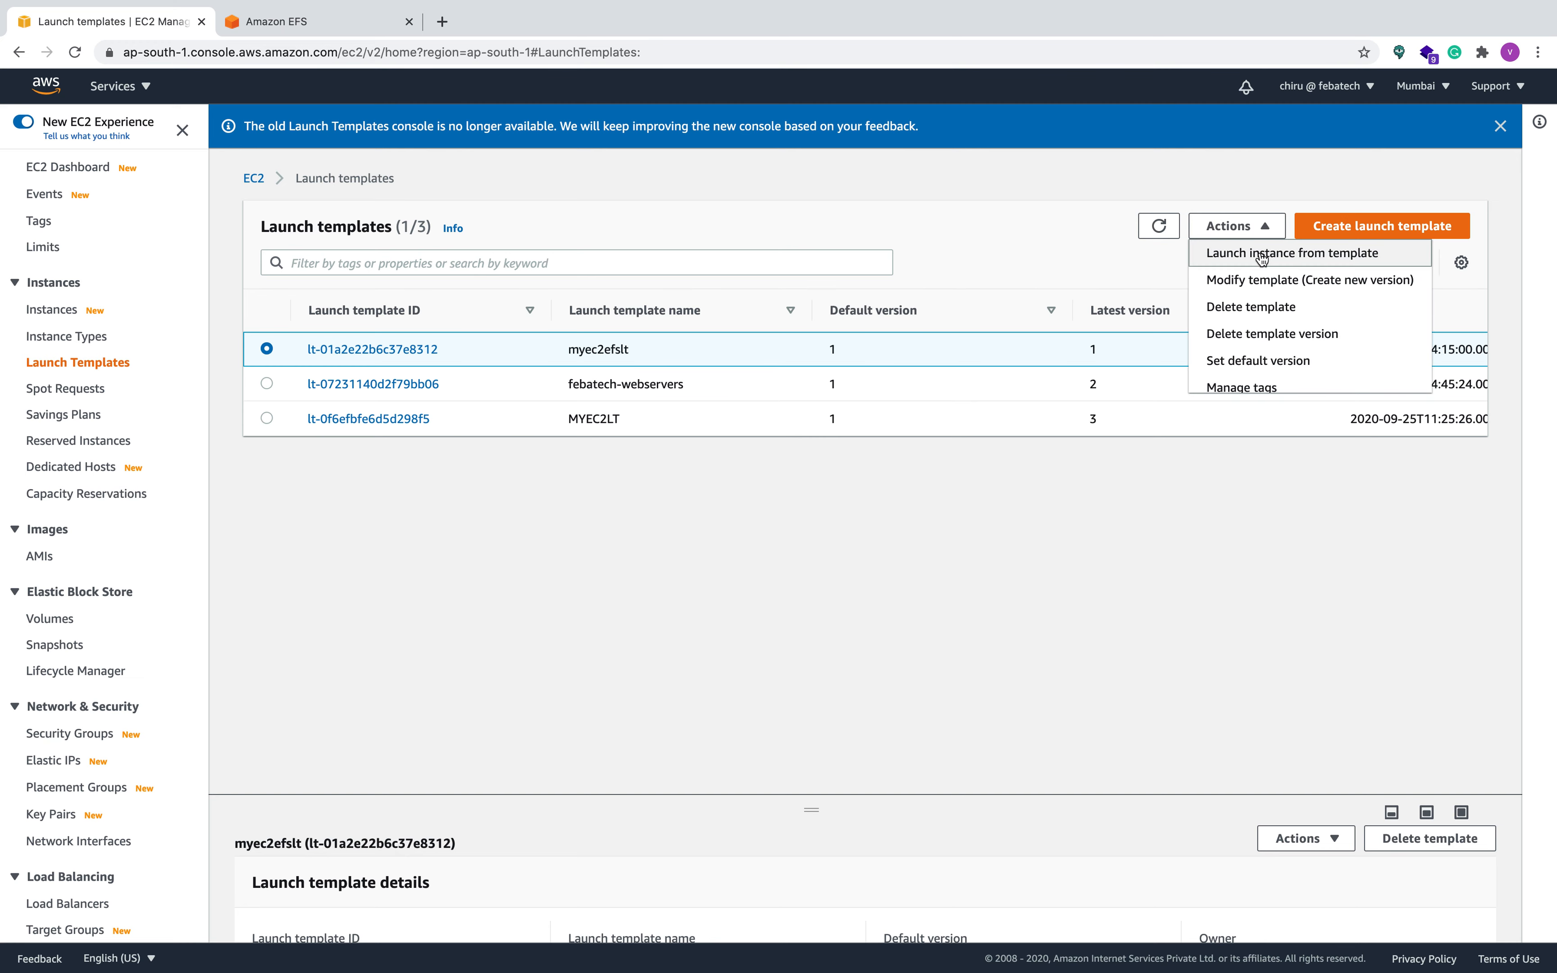
left_click(1261, 256)
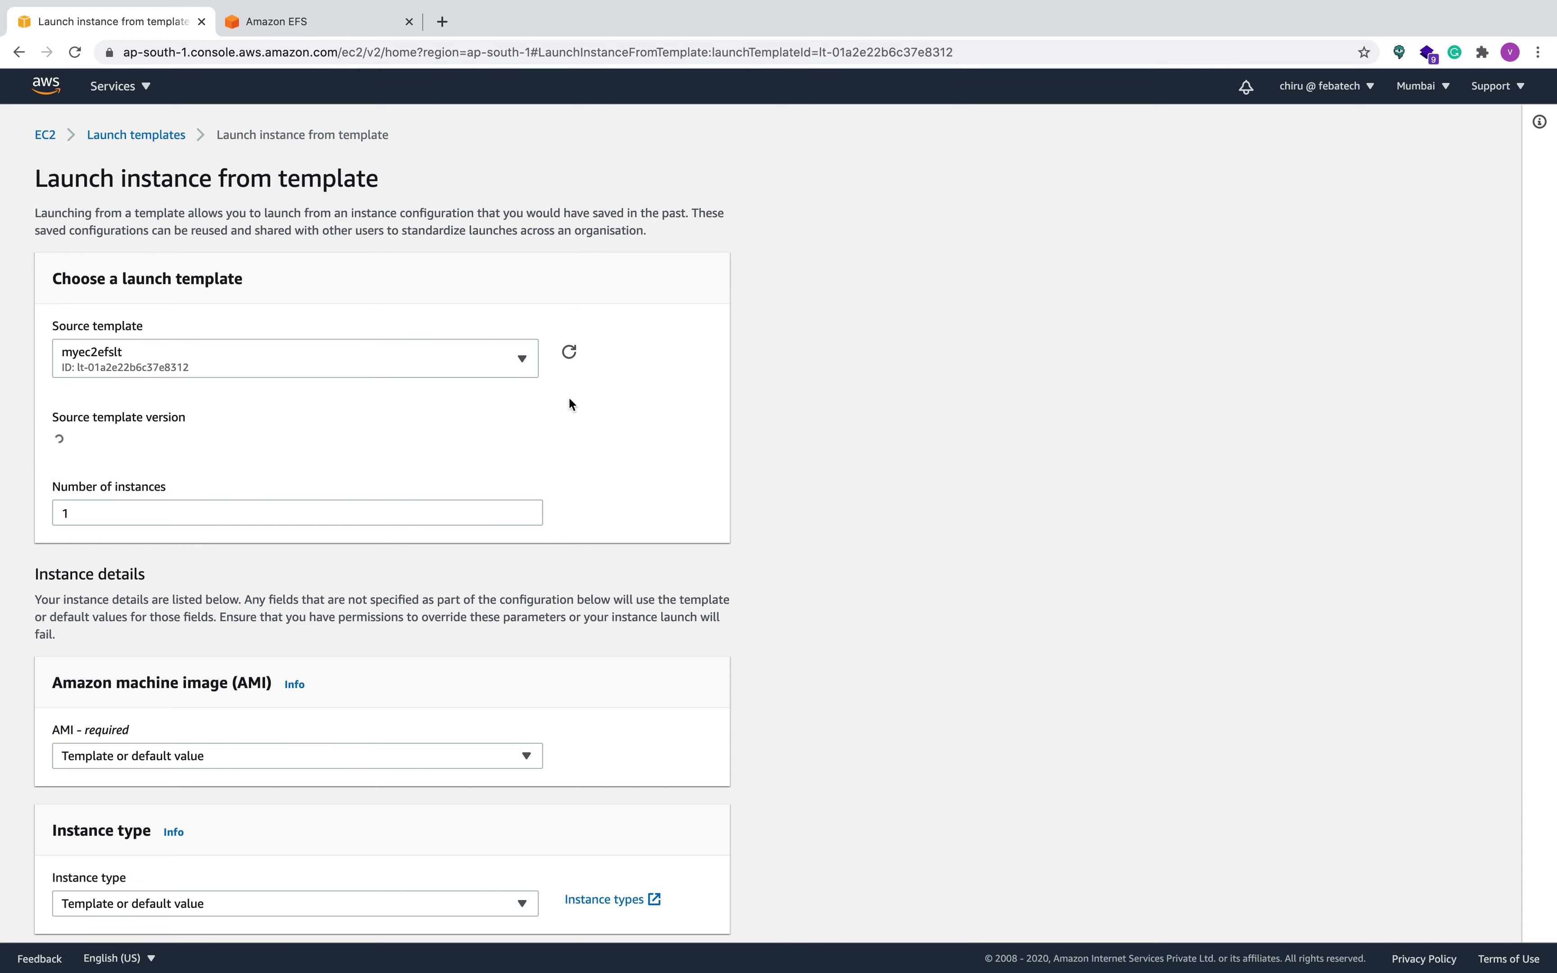
left_click(102, 535)
key("BackSpace")
type("2")
left_click(628, 458)
scroll(628, 457, "down", 15)
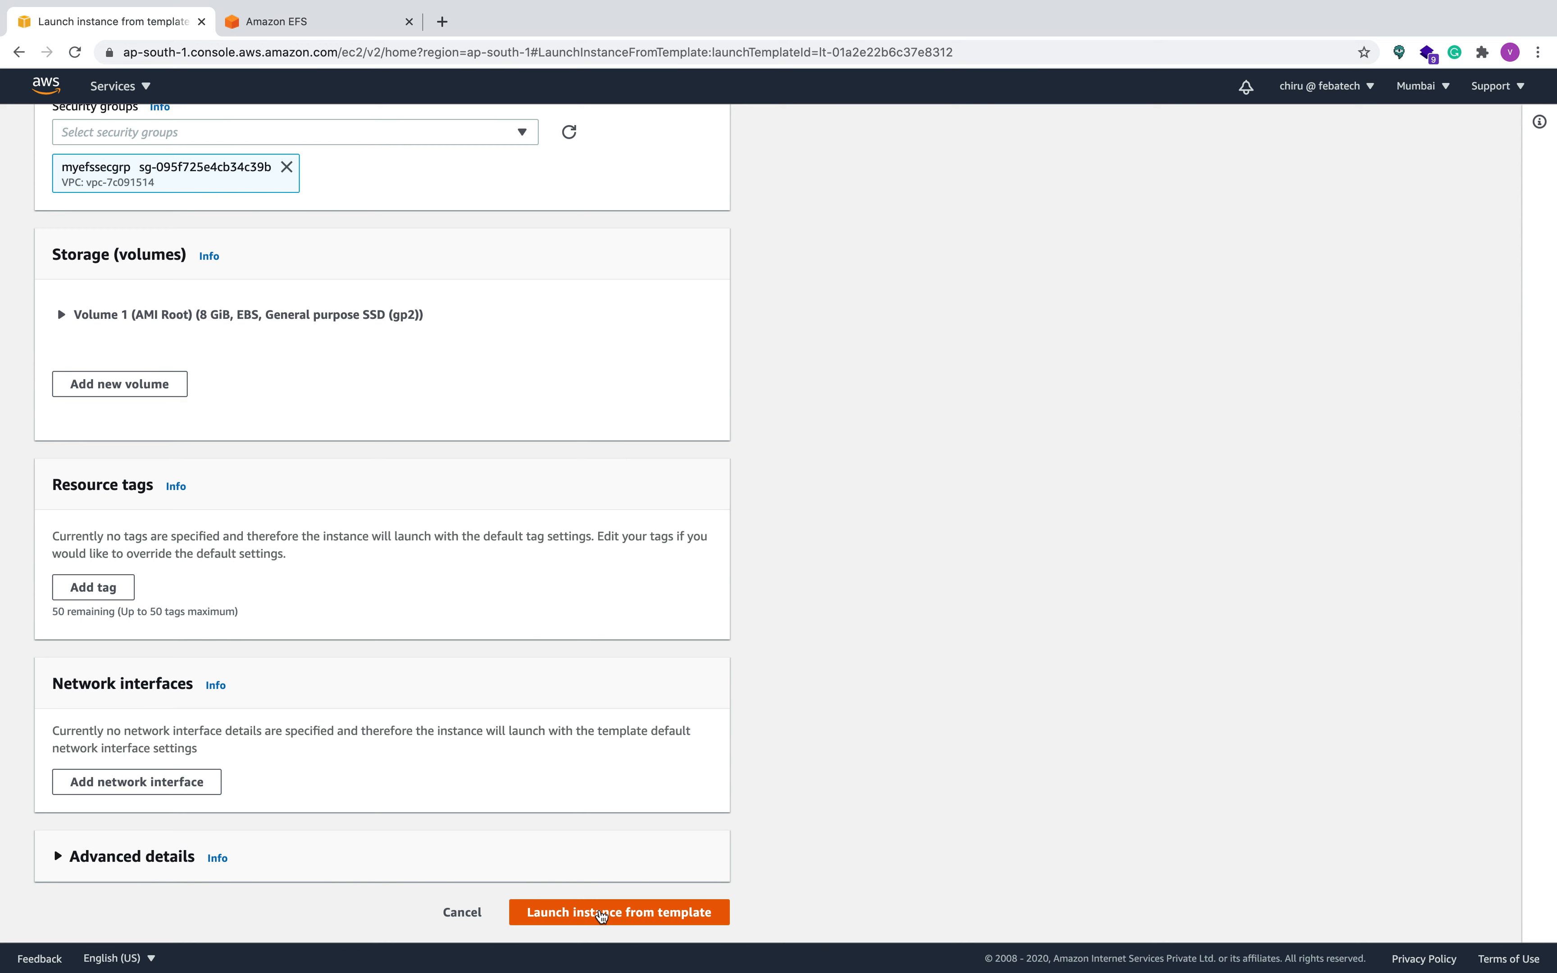
left_click(601, 914)
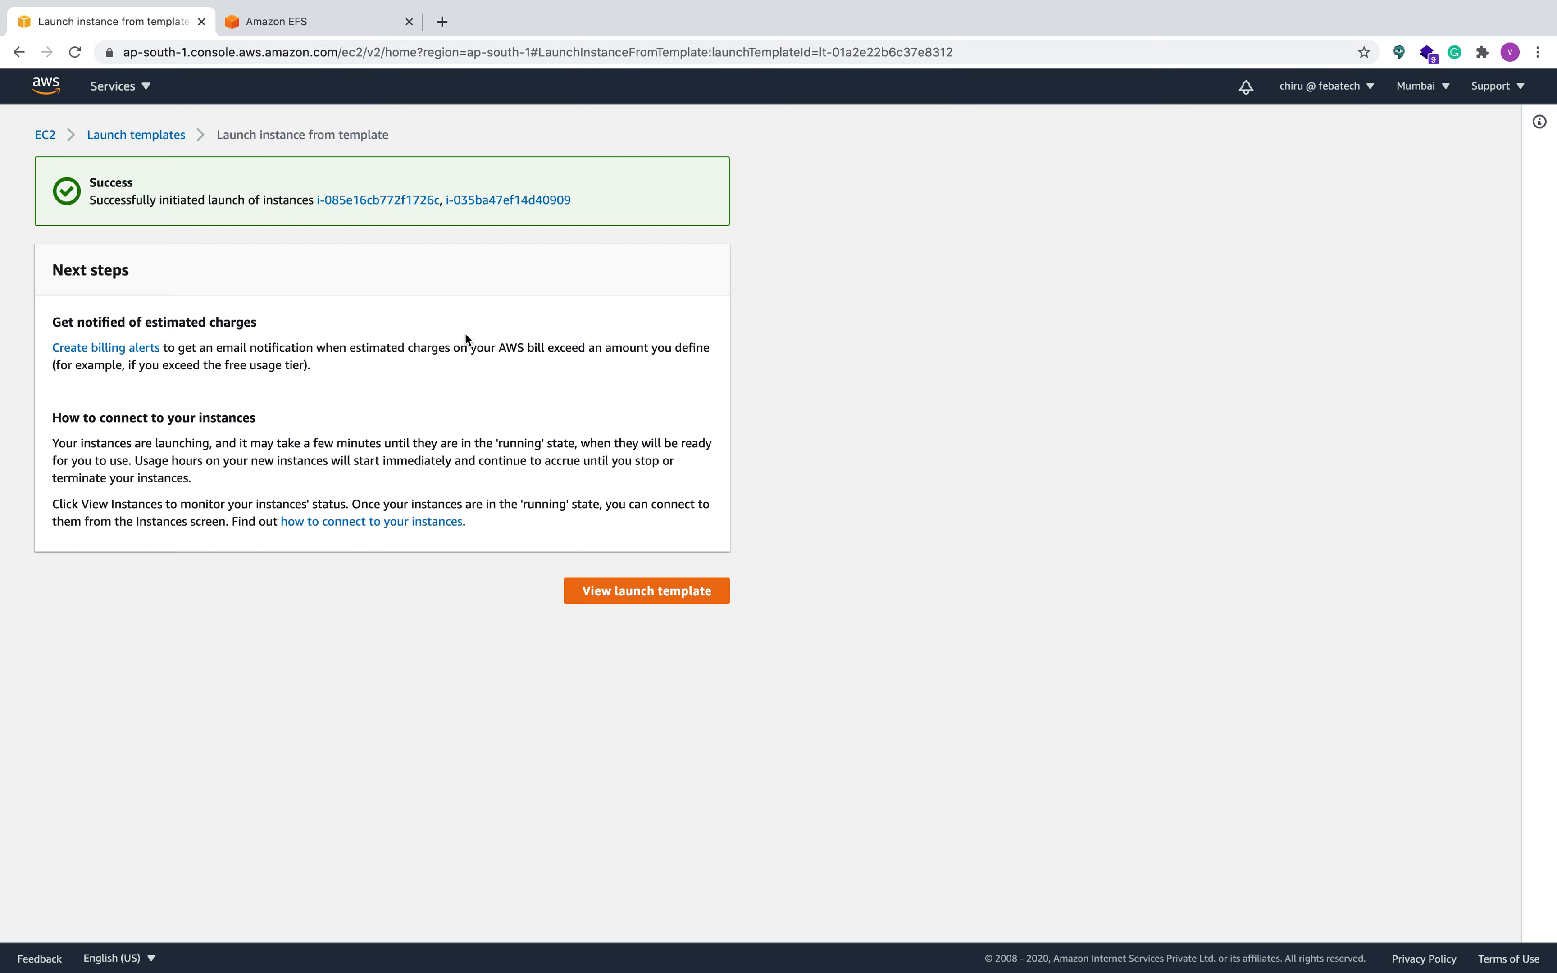
Open the EC2 instances list and name the first newly launched instance server1.
left_click(618, 590)
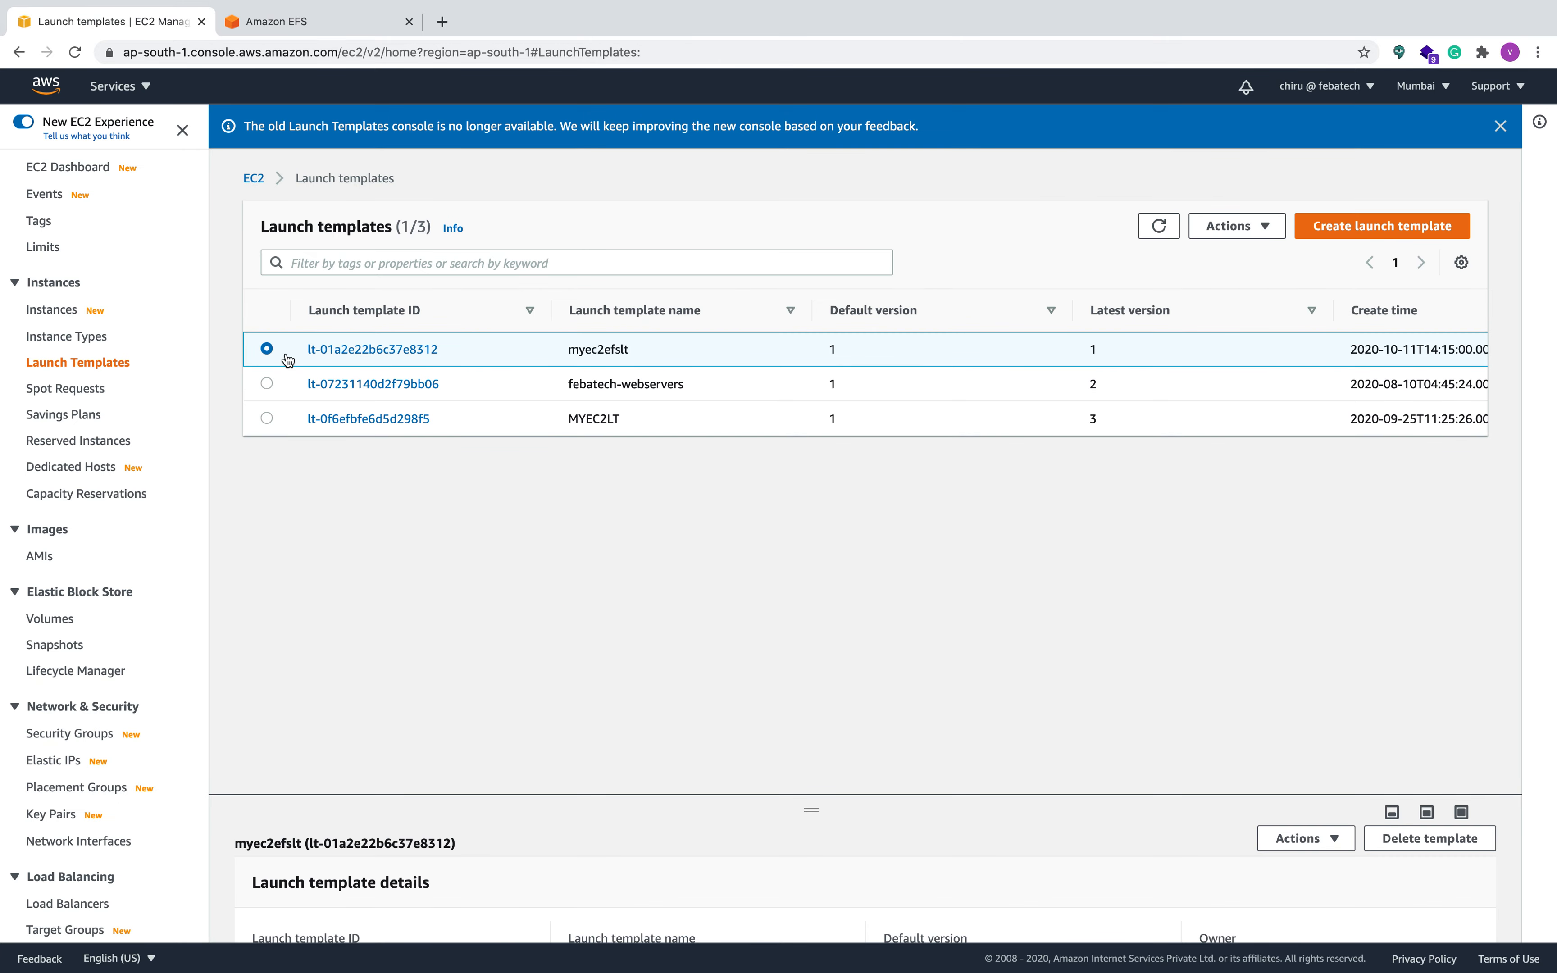
left_click(78, 167)
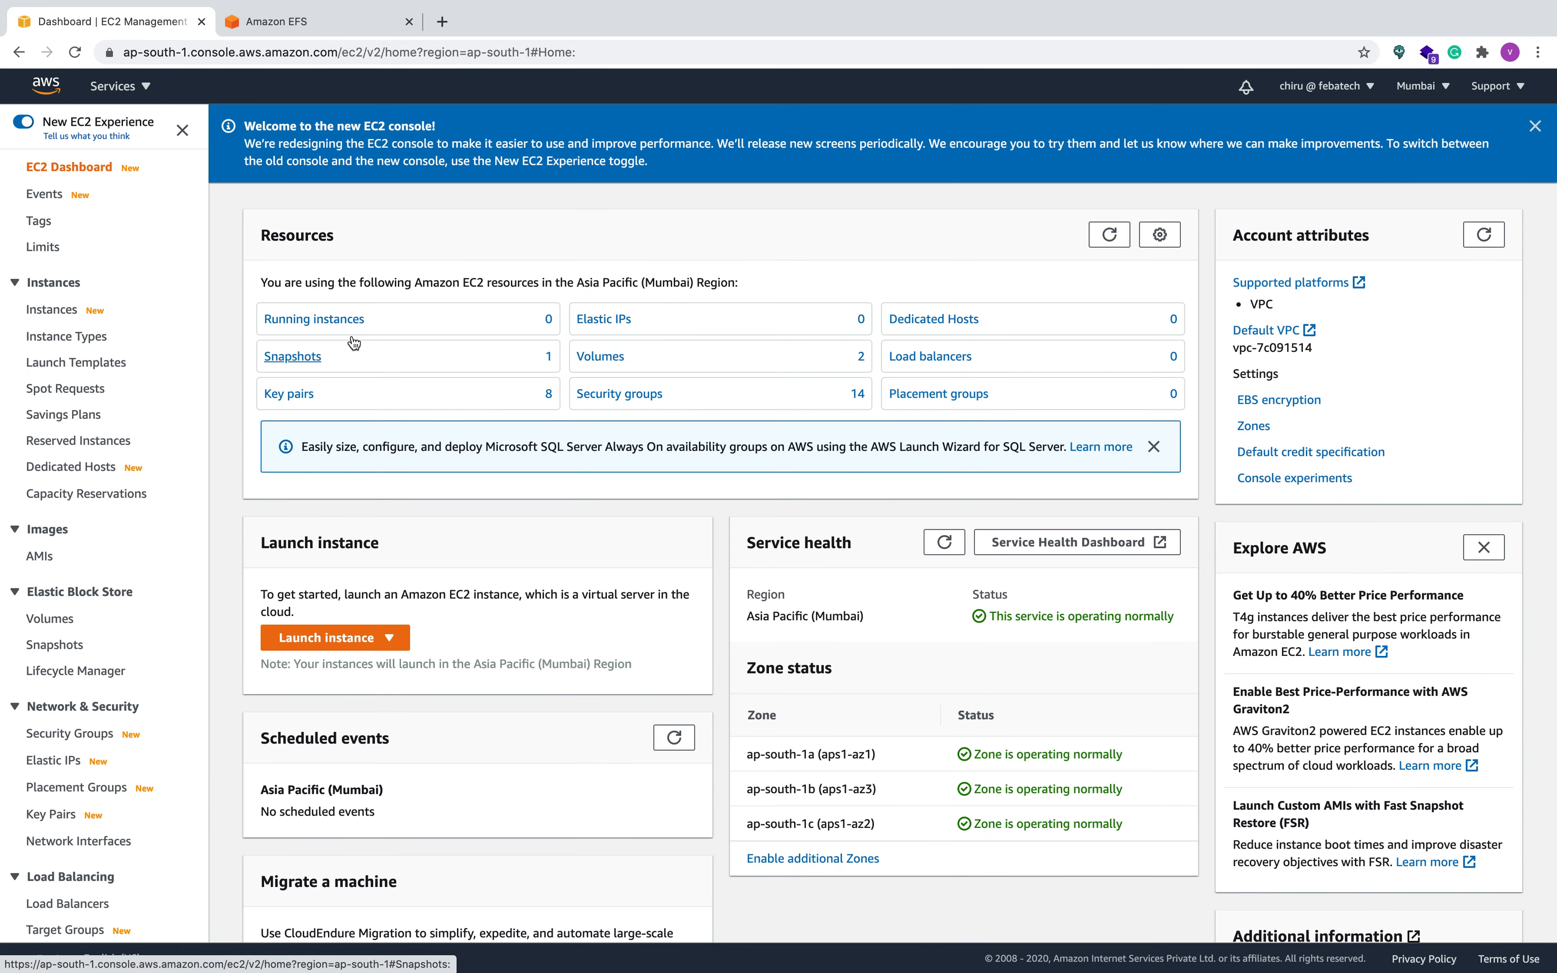
left_click(335, 319)
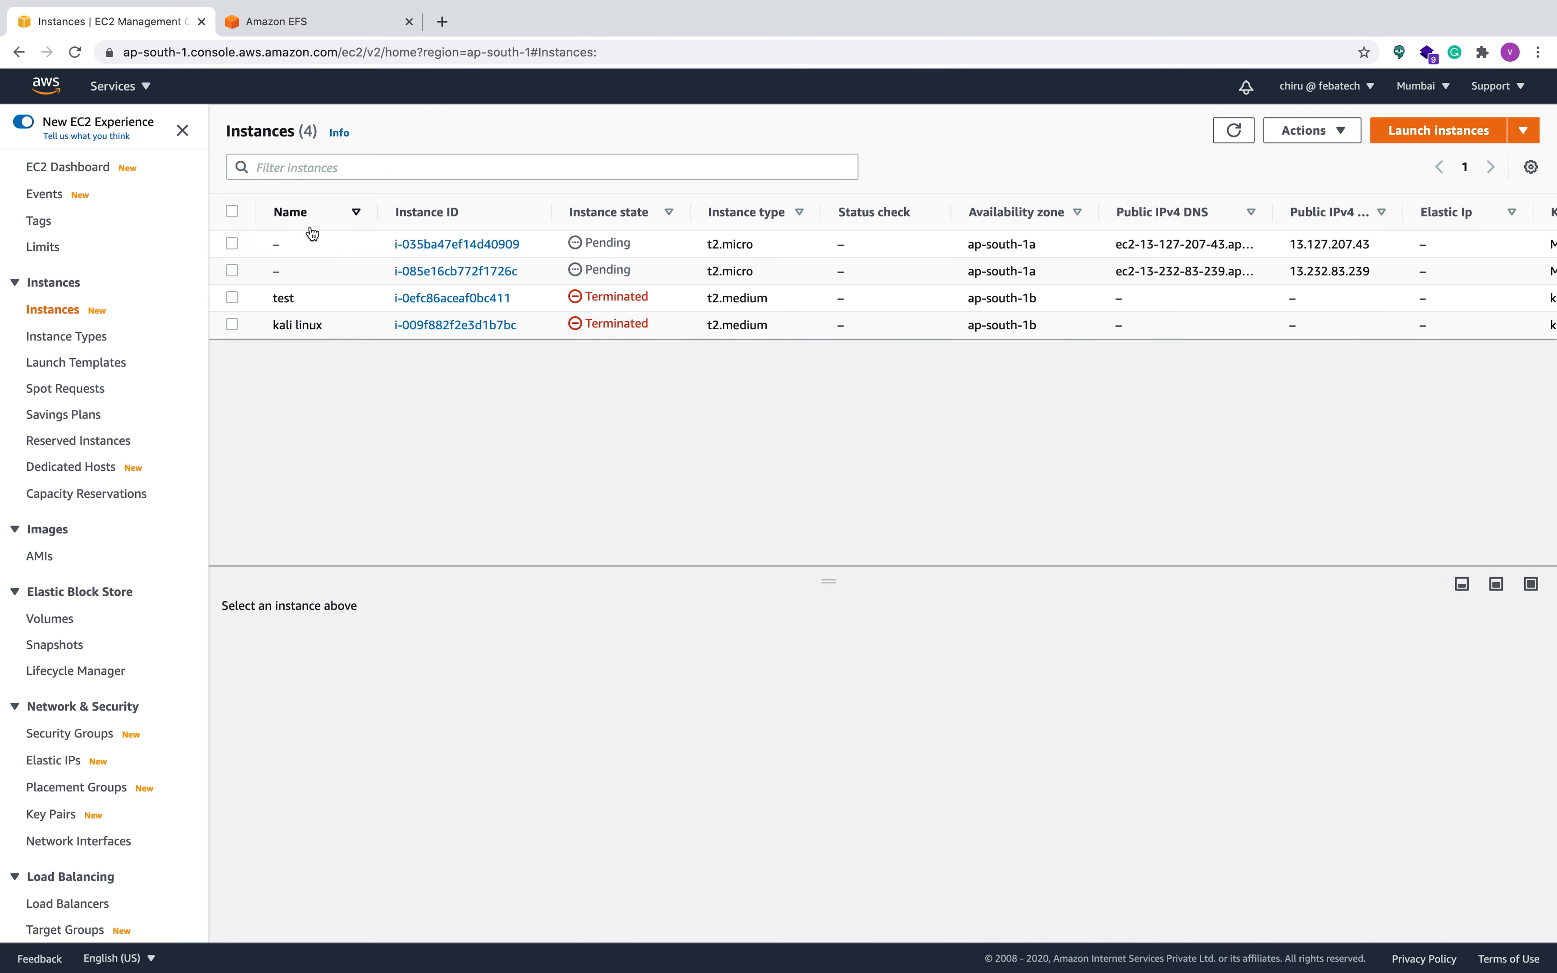
left_click(290, 245)
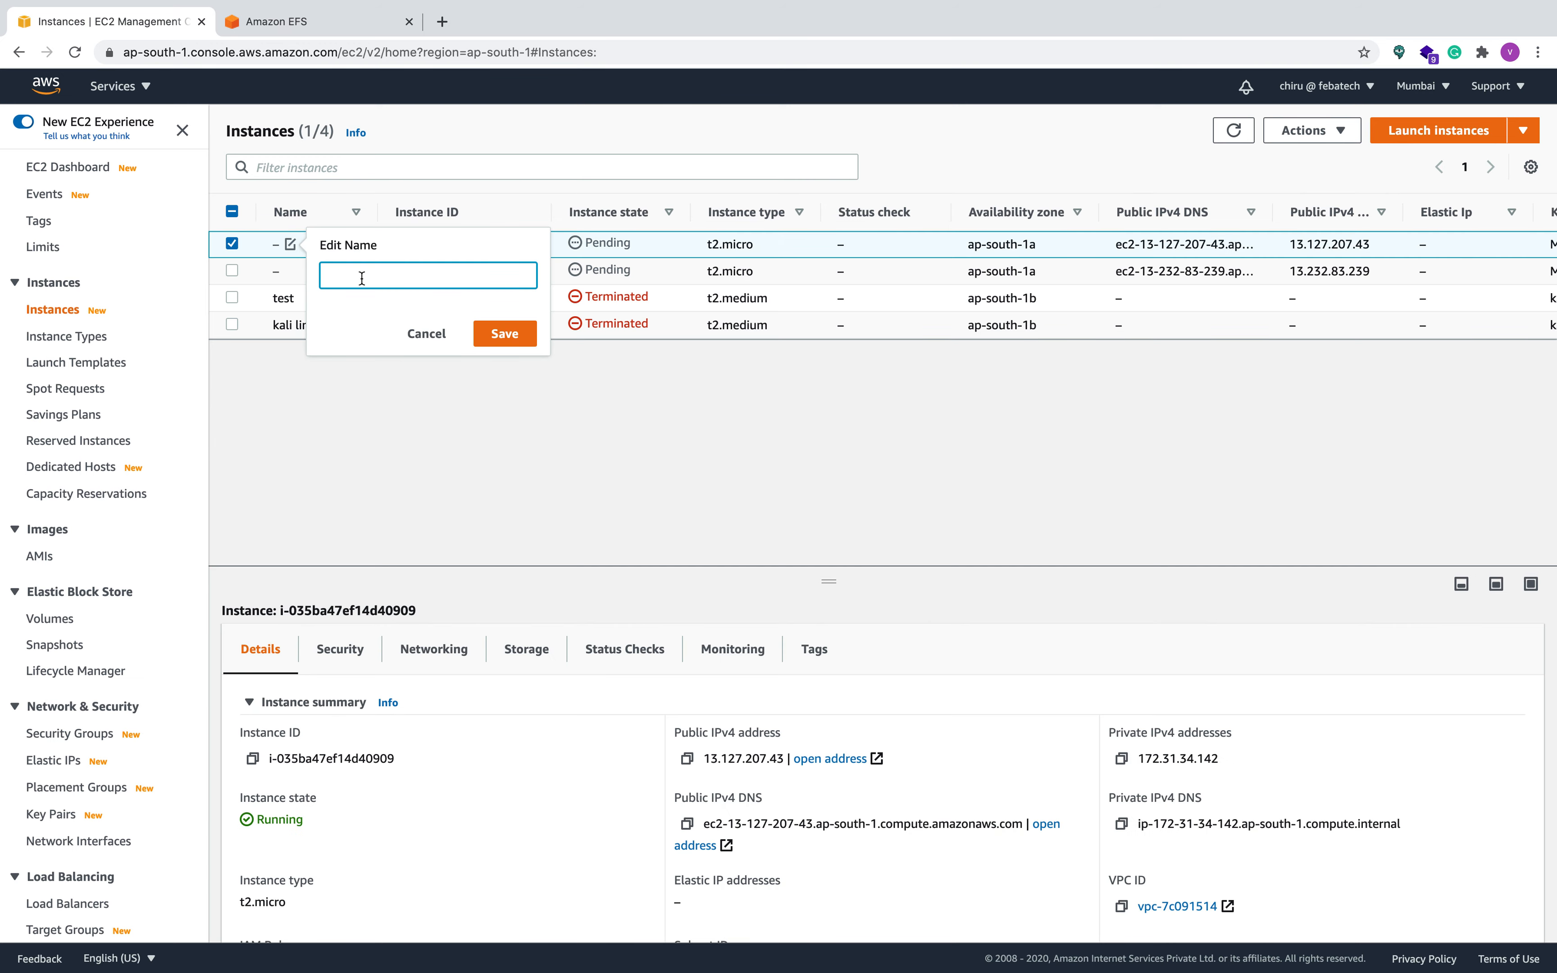
type("server1")
left_click(505, 334)
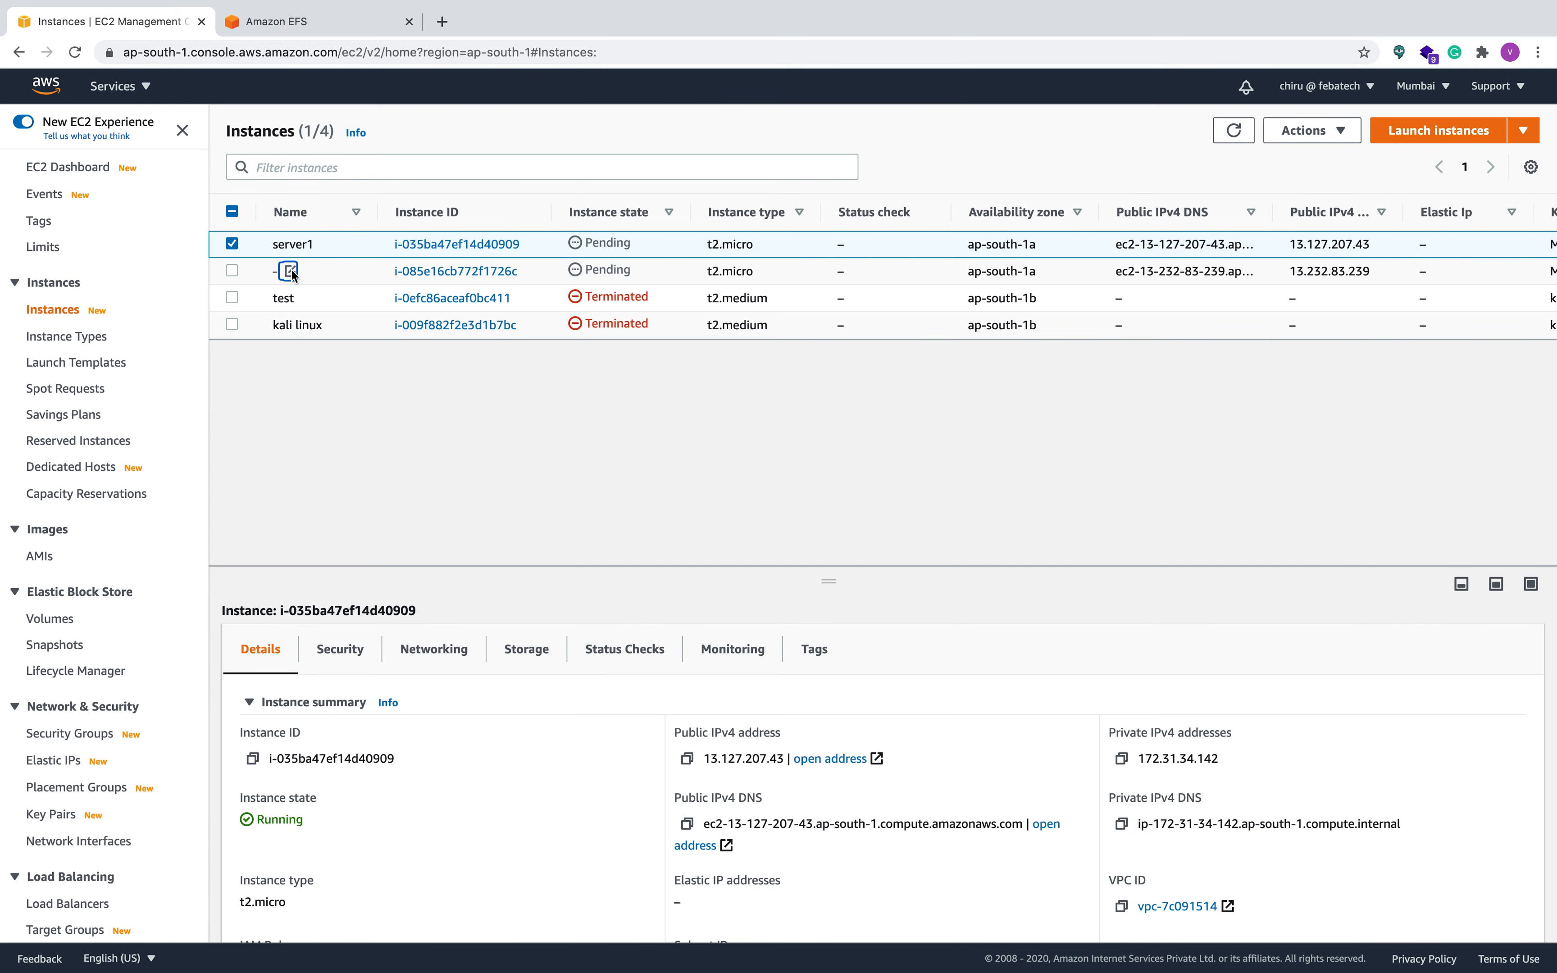
Name the second newly launched t2.micro instance server2.
left_click(290, 271)
type("server2")
left_click(504, 361)
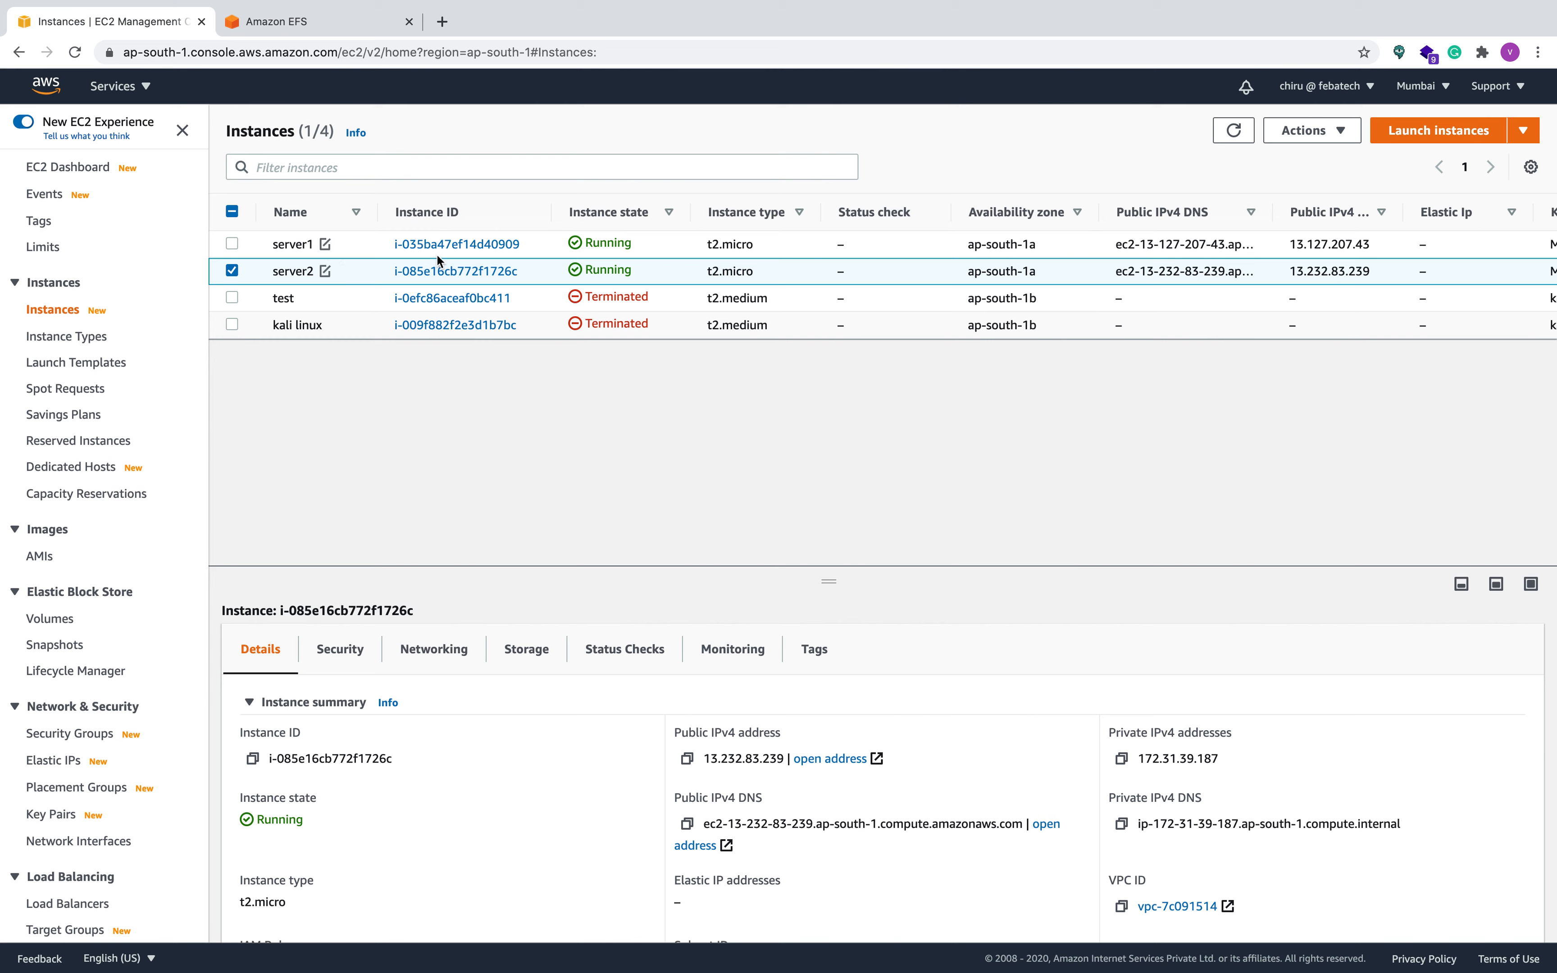
Examine the inbound rules of the myefssecgrp security group and return to the security groups list.
left_click(39, 733)
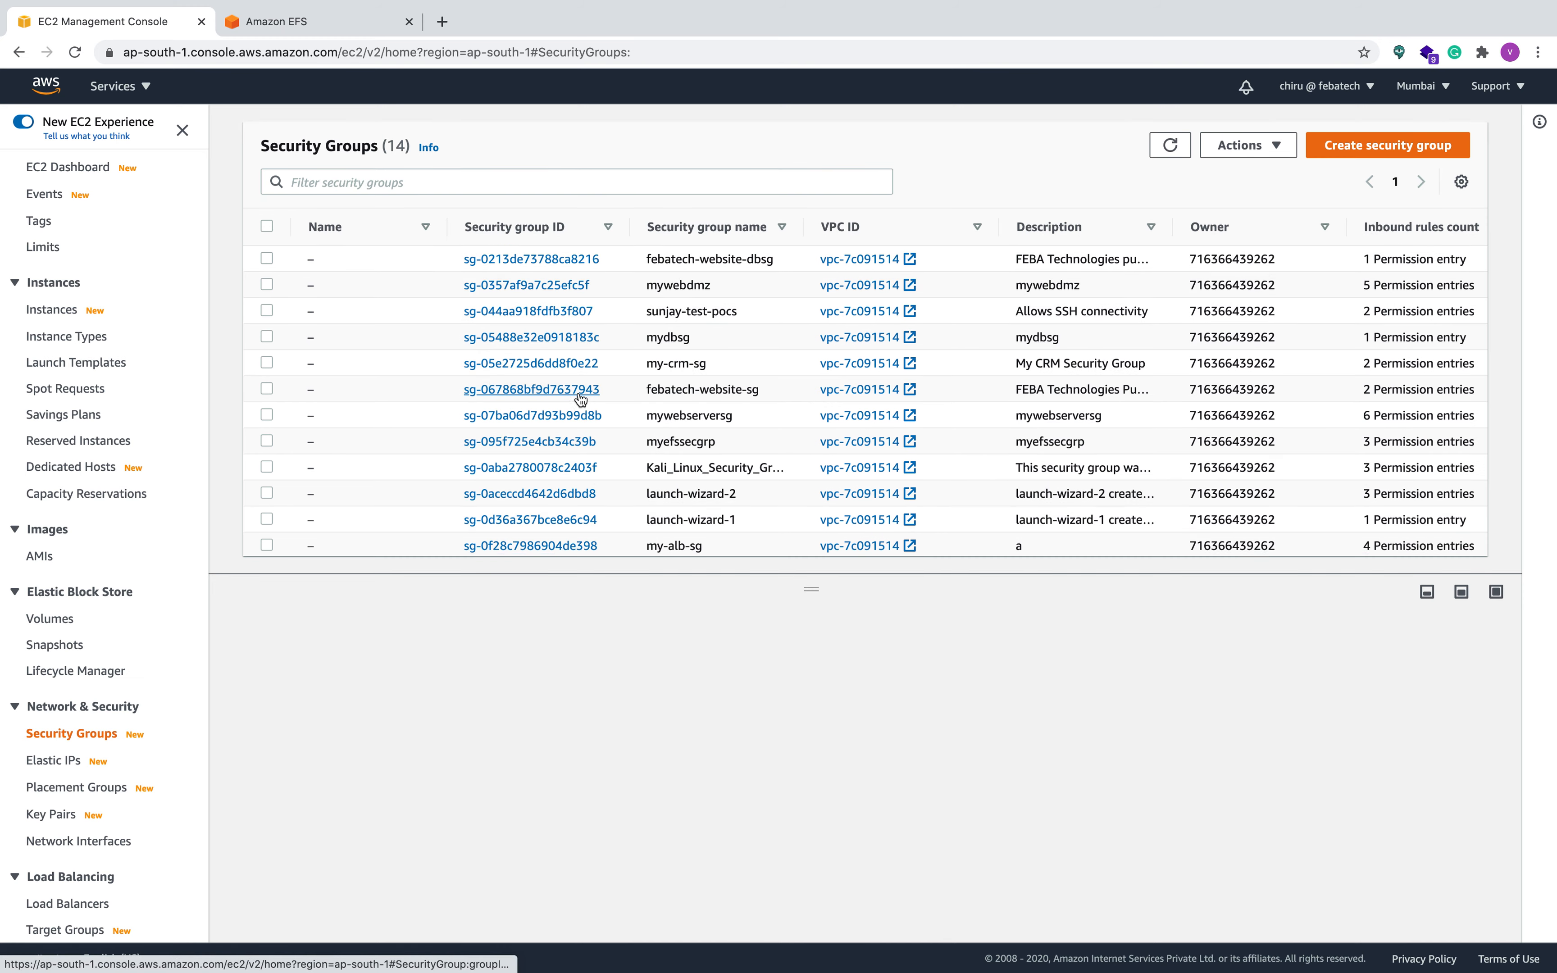
scroll(578, 390, "down", 2)
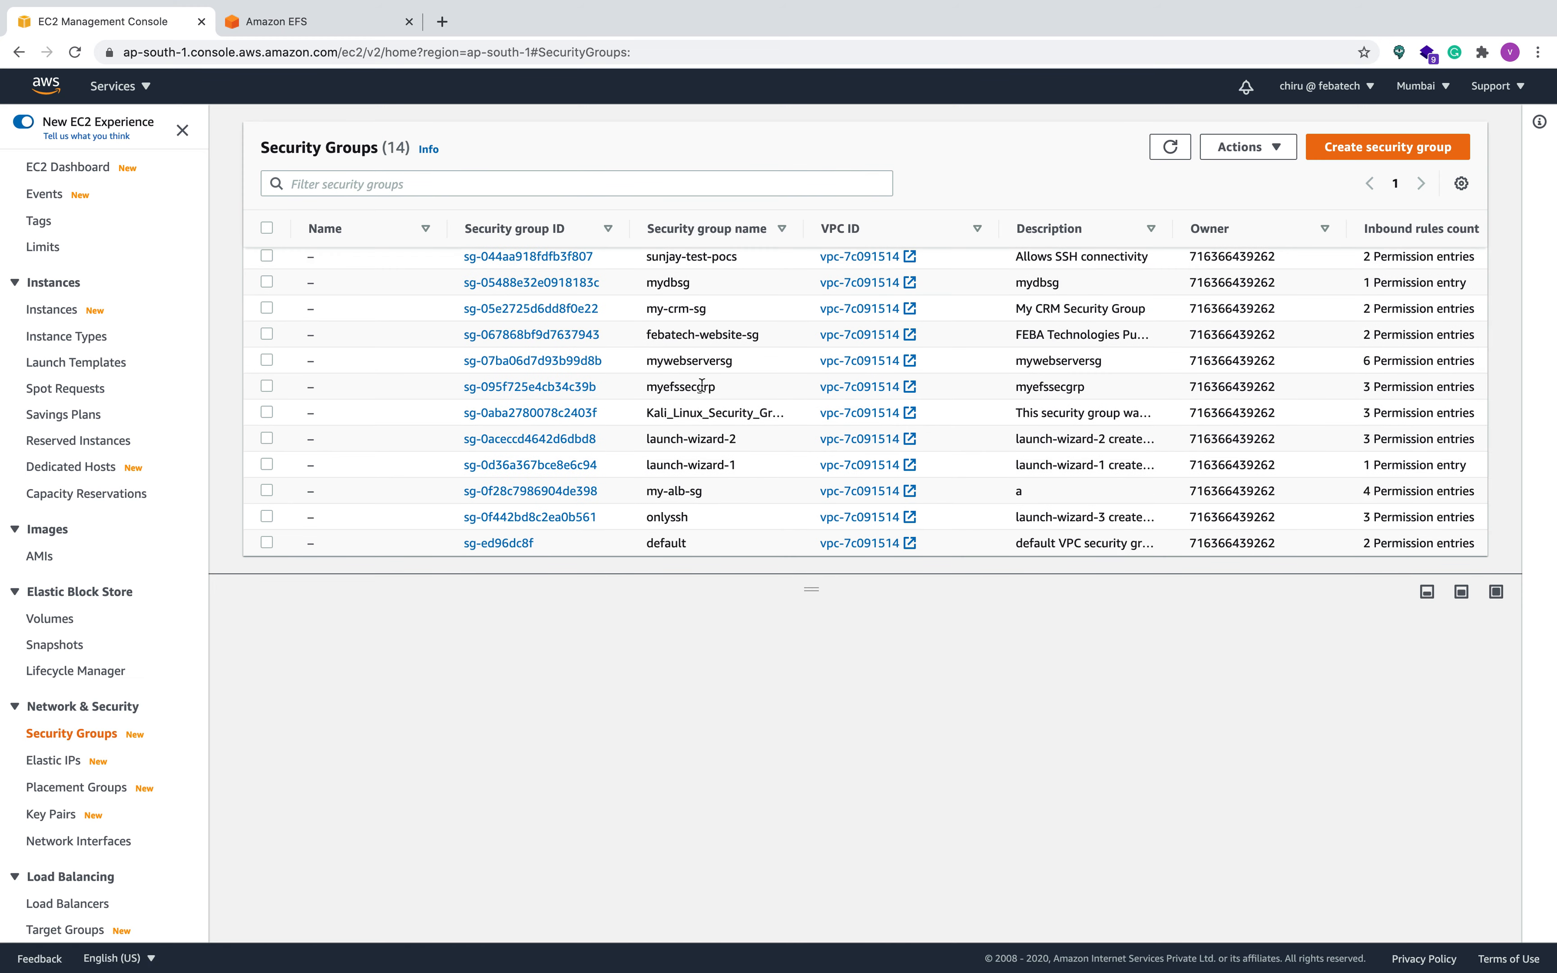
left_click(528, 387)
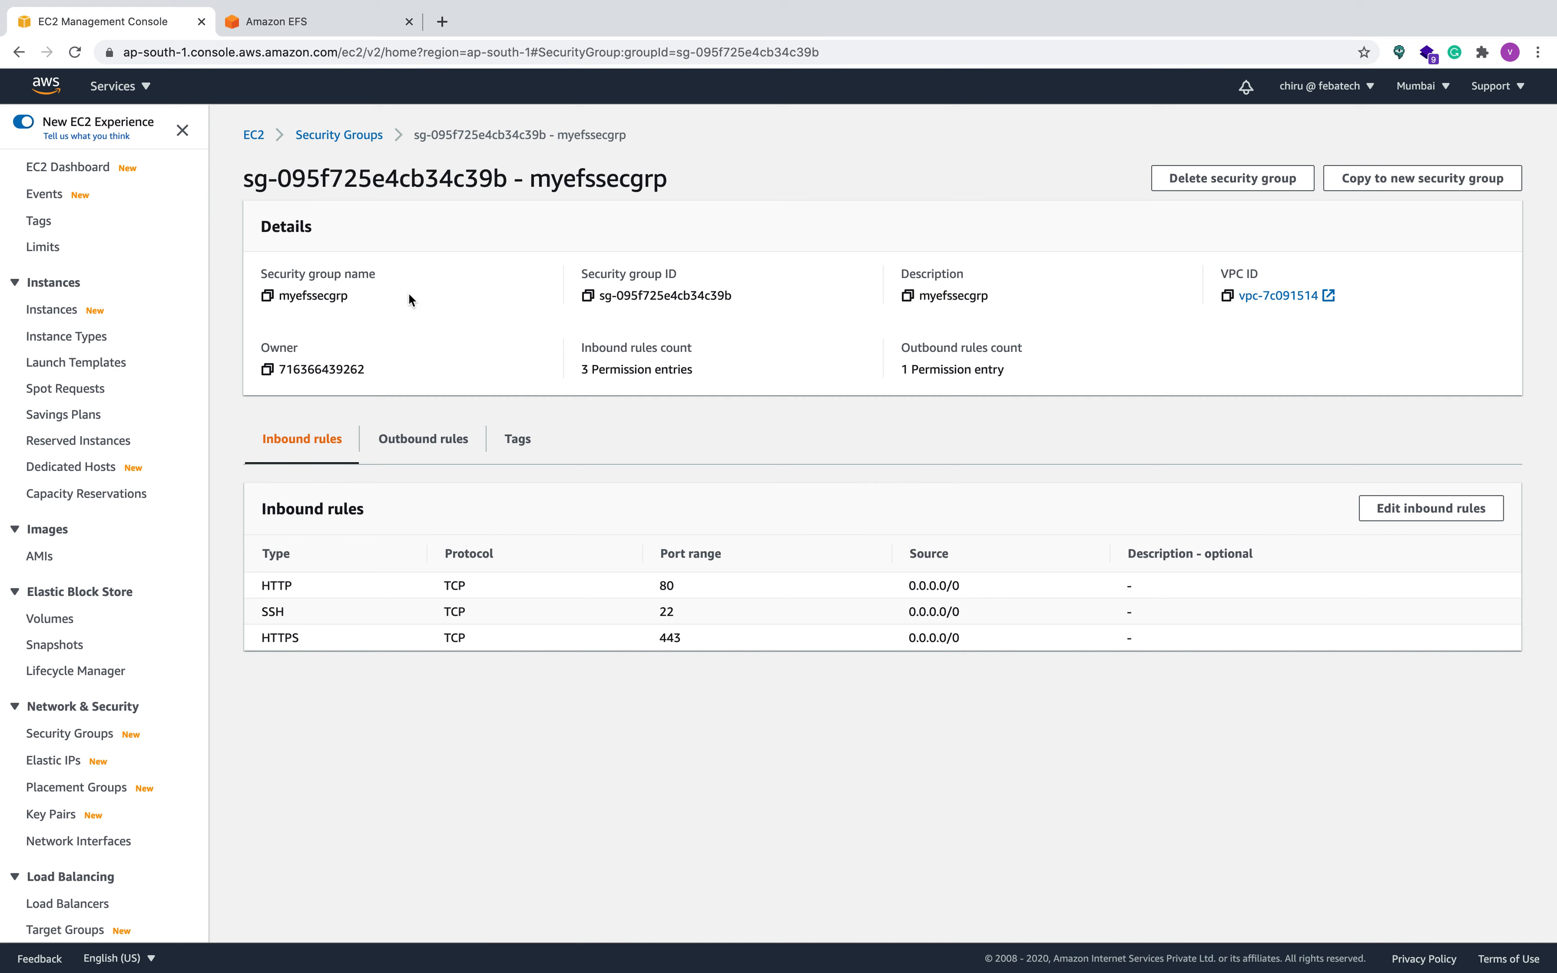
left_click(74, 735)
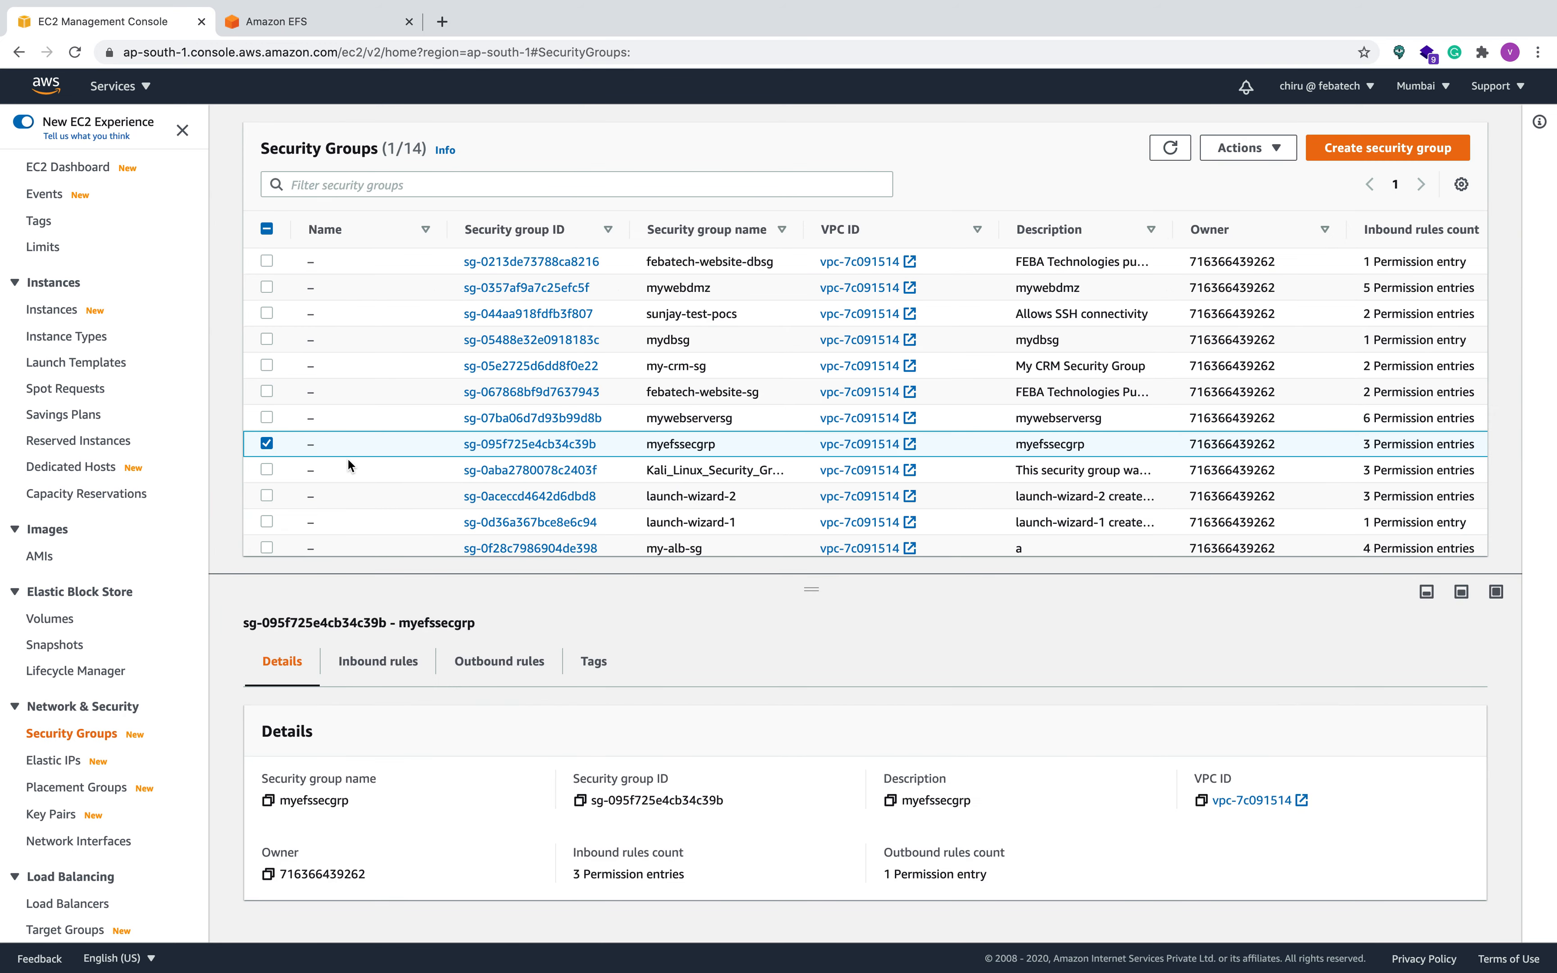
scroll(347, 458, "down", 2)
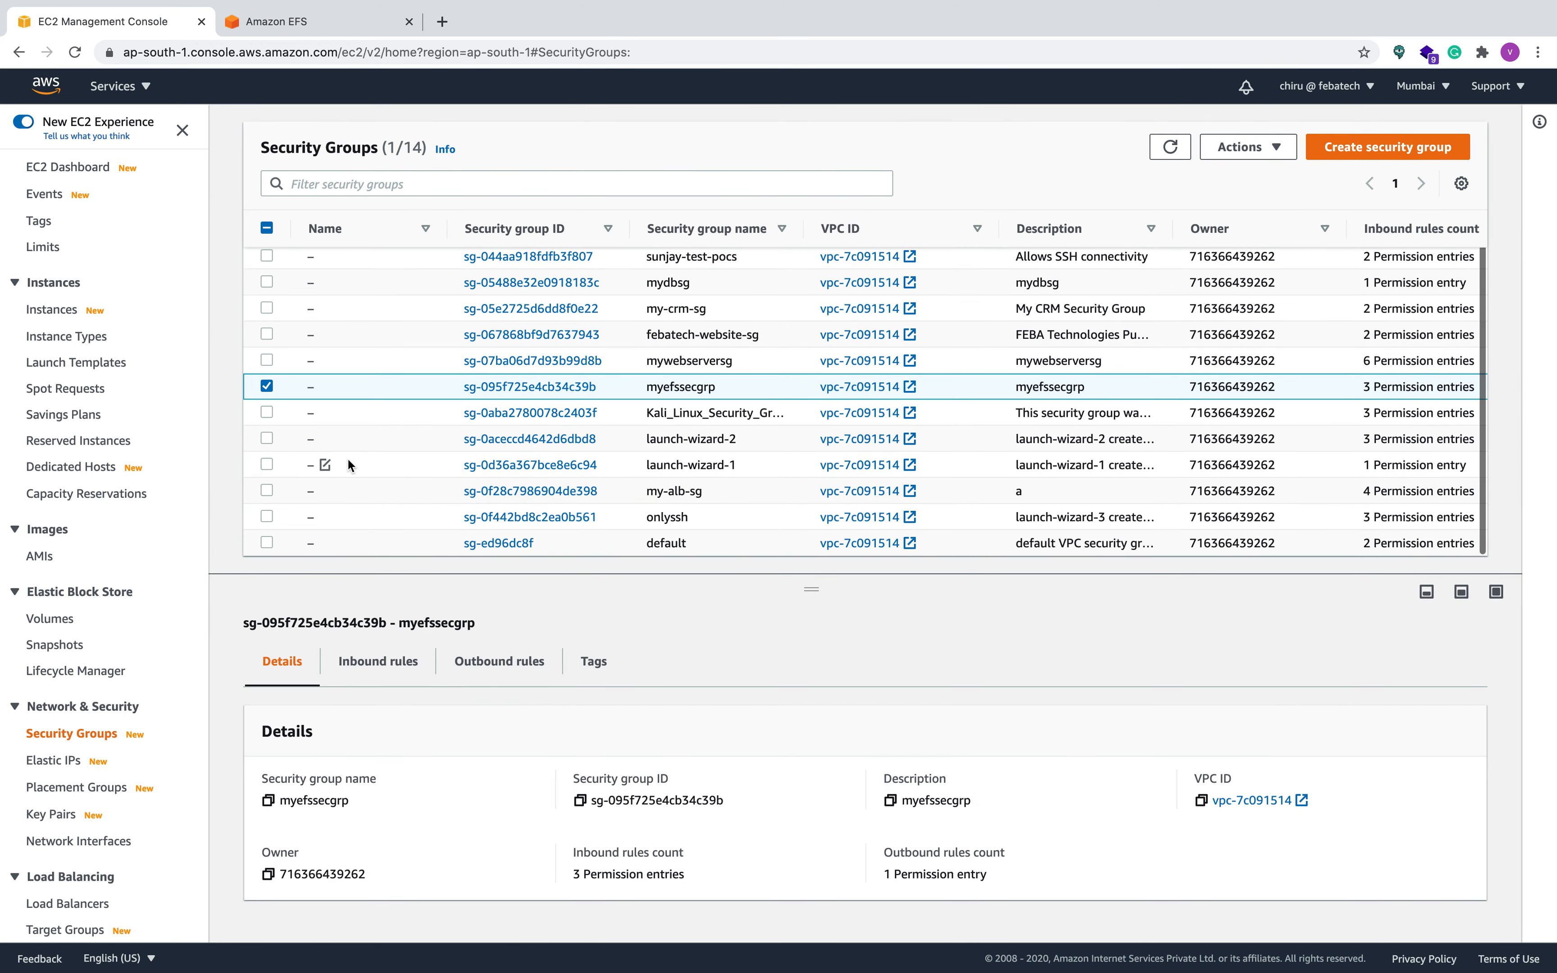
In the default security group's inbound rules, remove the NFS rule's onlyssh source and start searching for a replacement source.
left_click(507, 543)
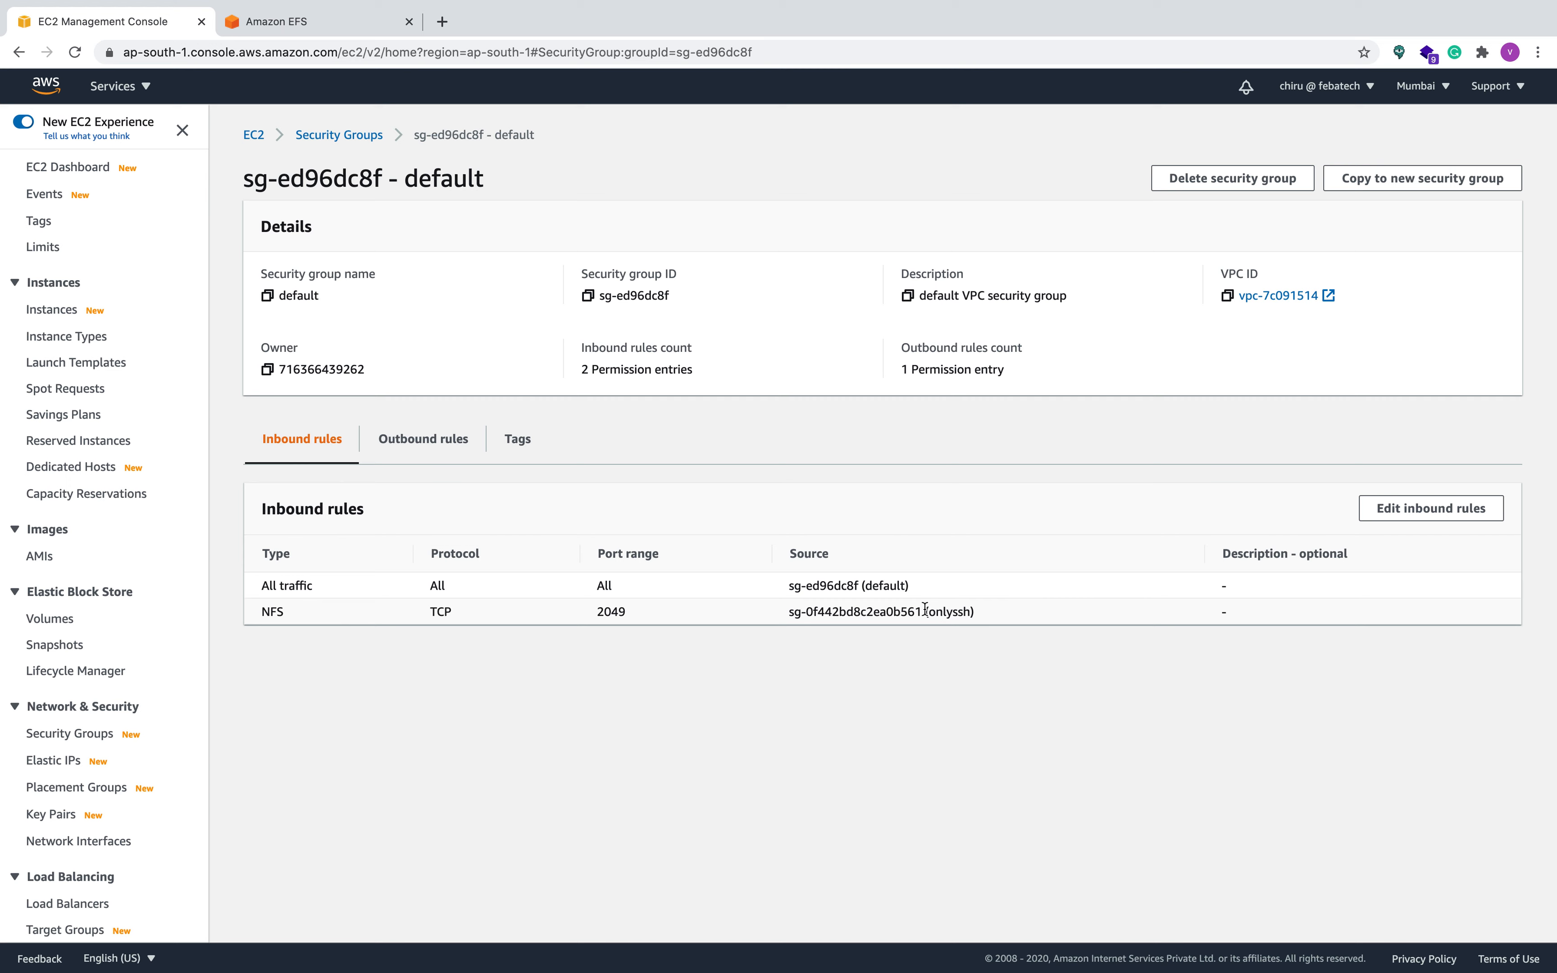
left_click(1407, 509)
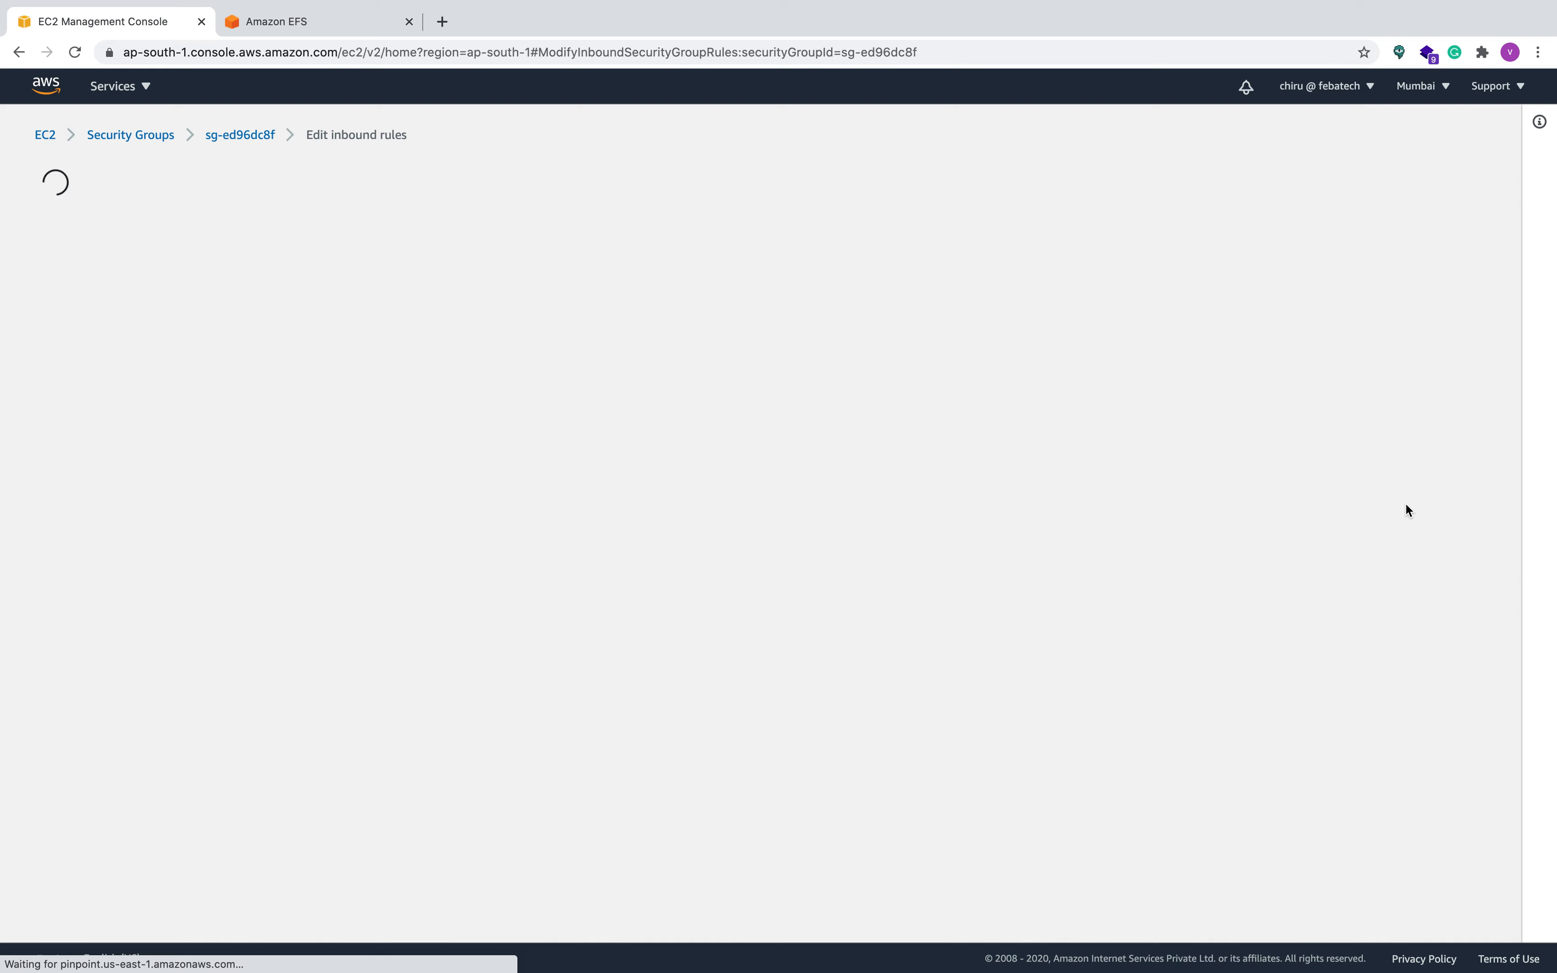
left_click(936, 451)
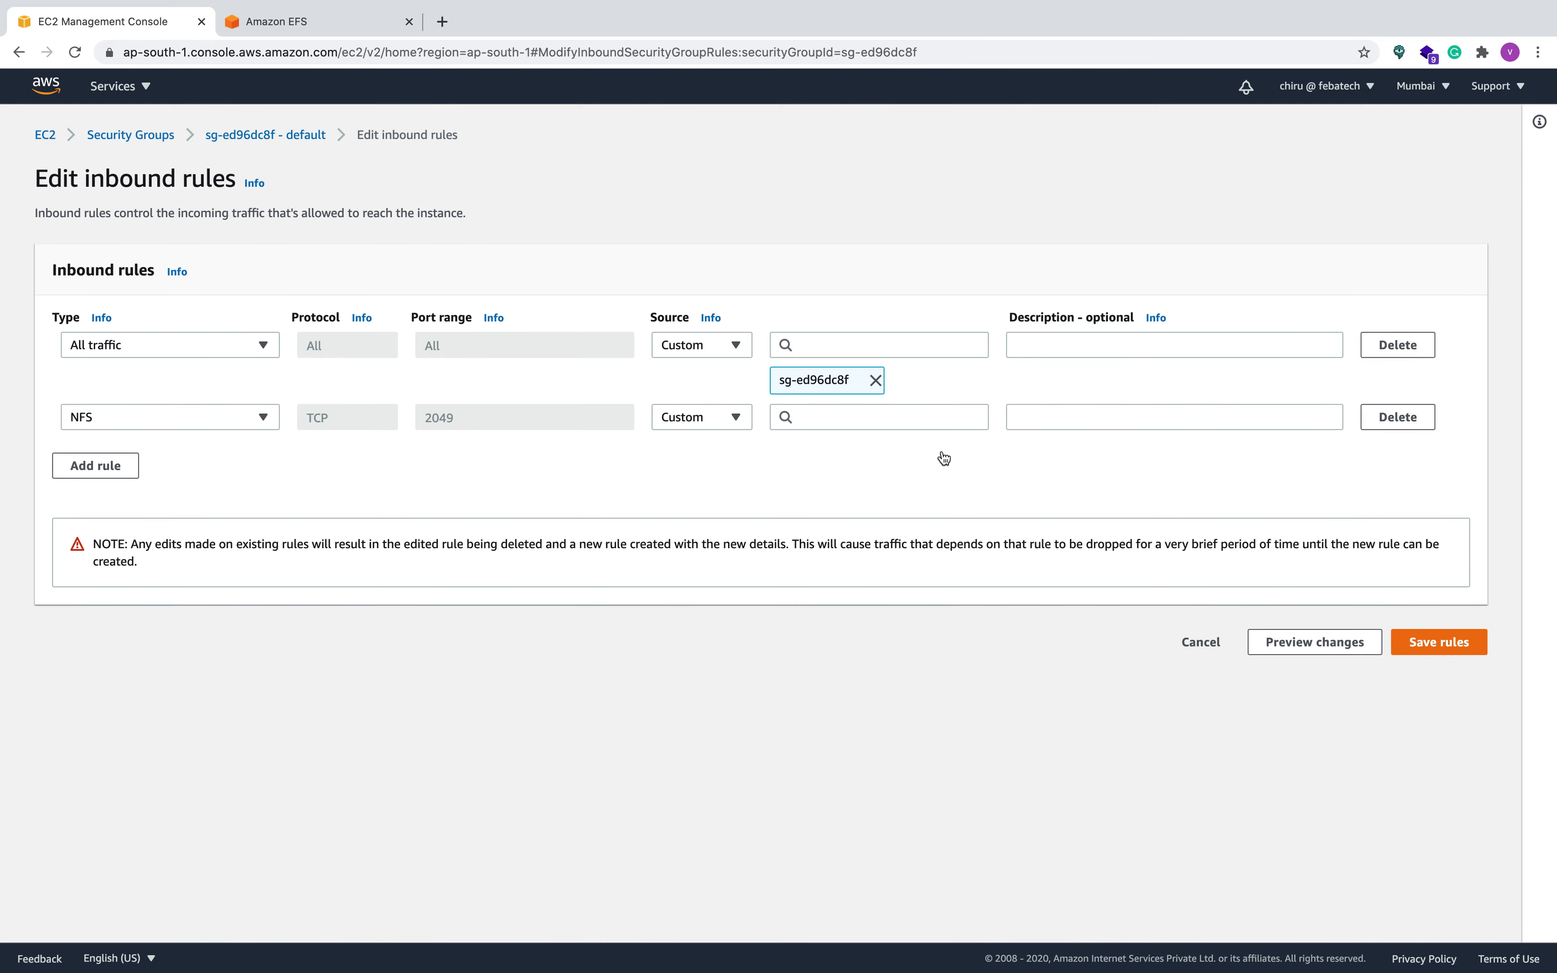
left_click(833, 415)
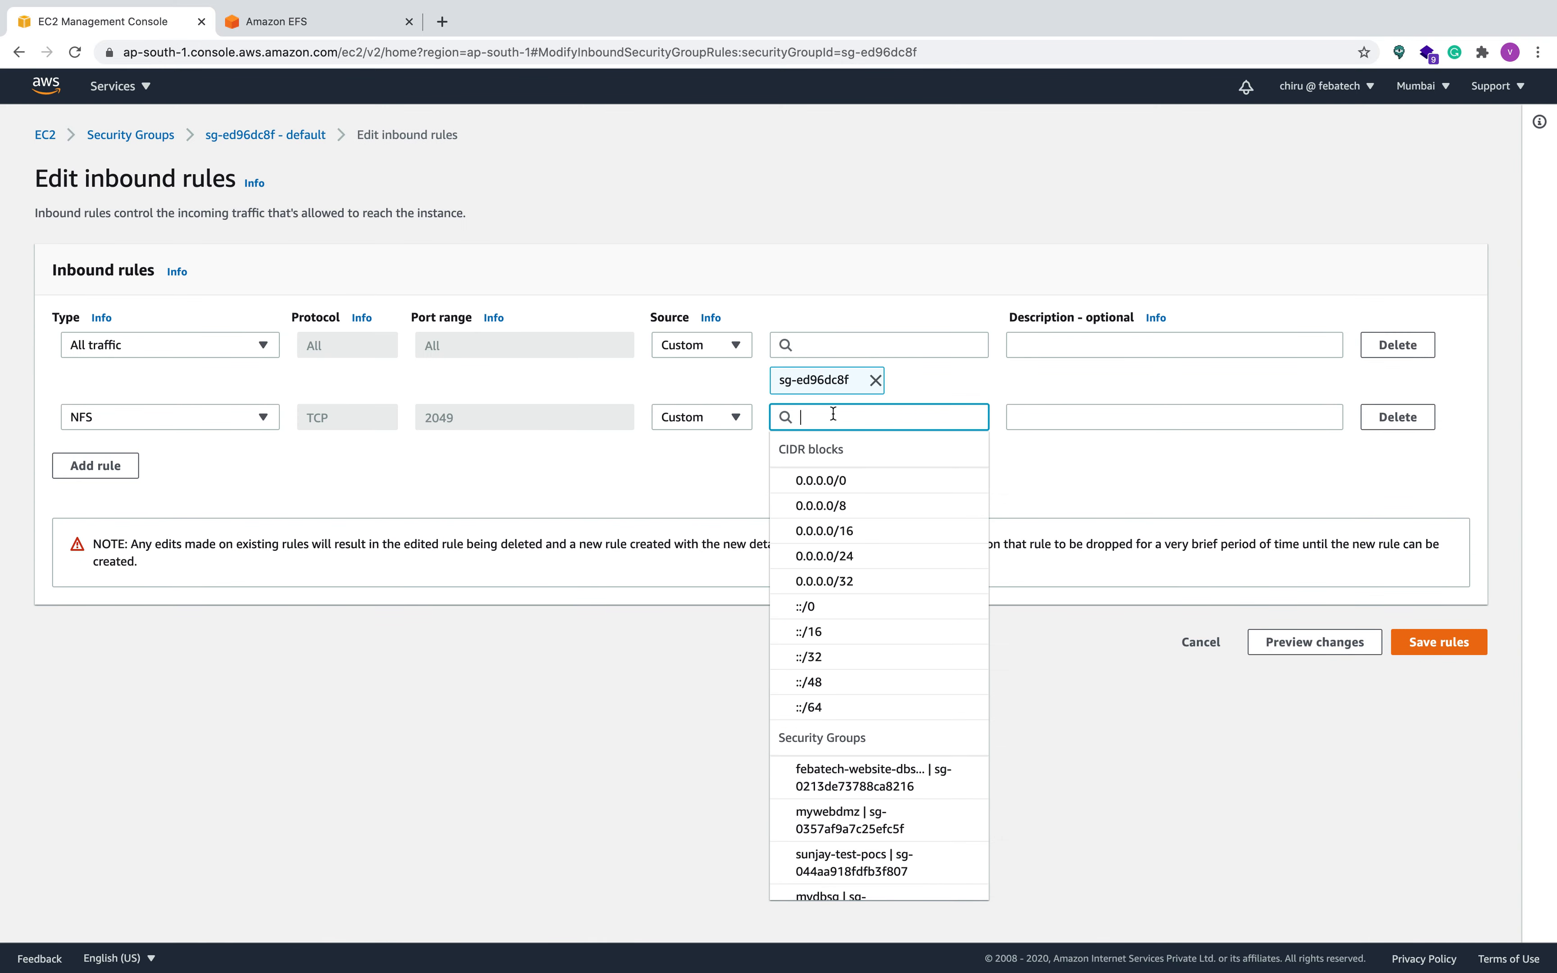
type("myec")
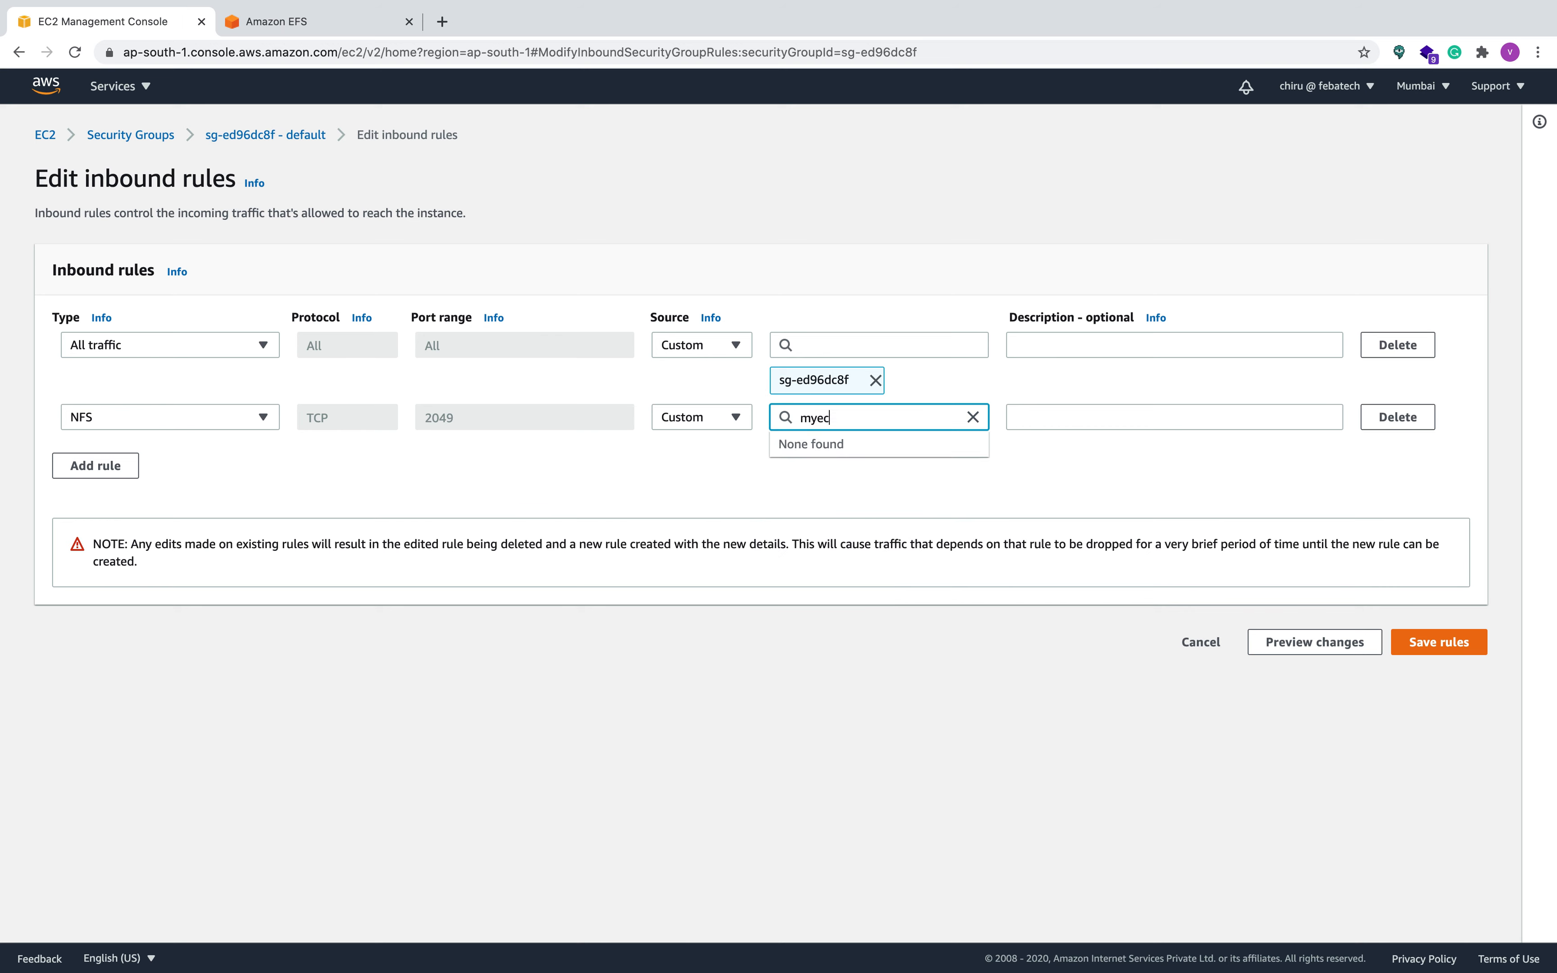
key("BackSpace")
key("BackSpace")
key("BackSpace")
key("BackSpace")
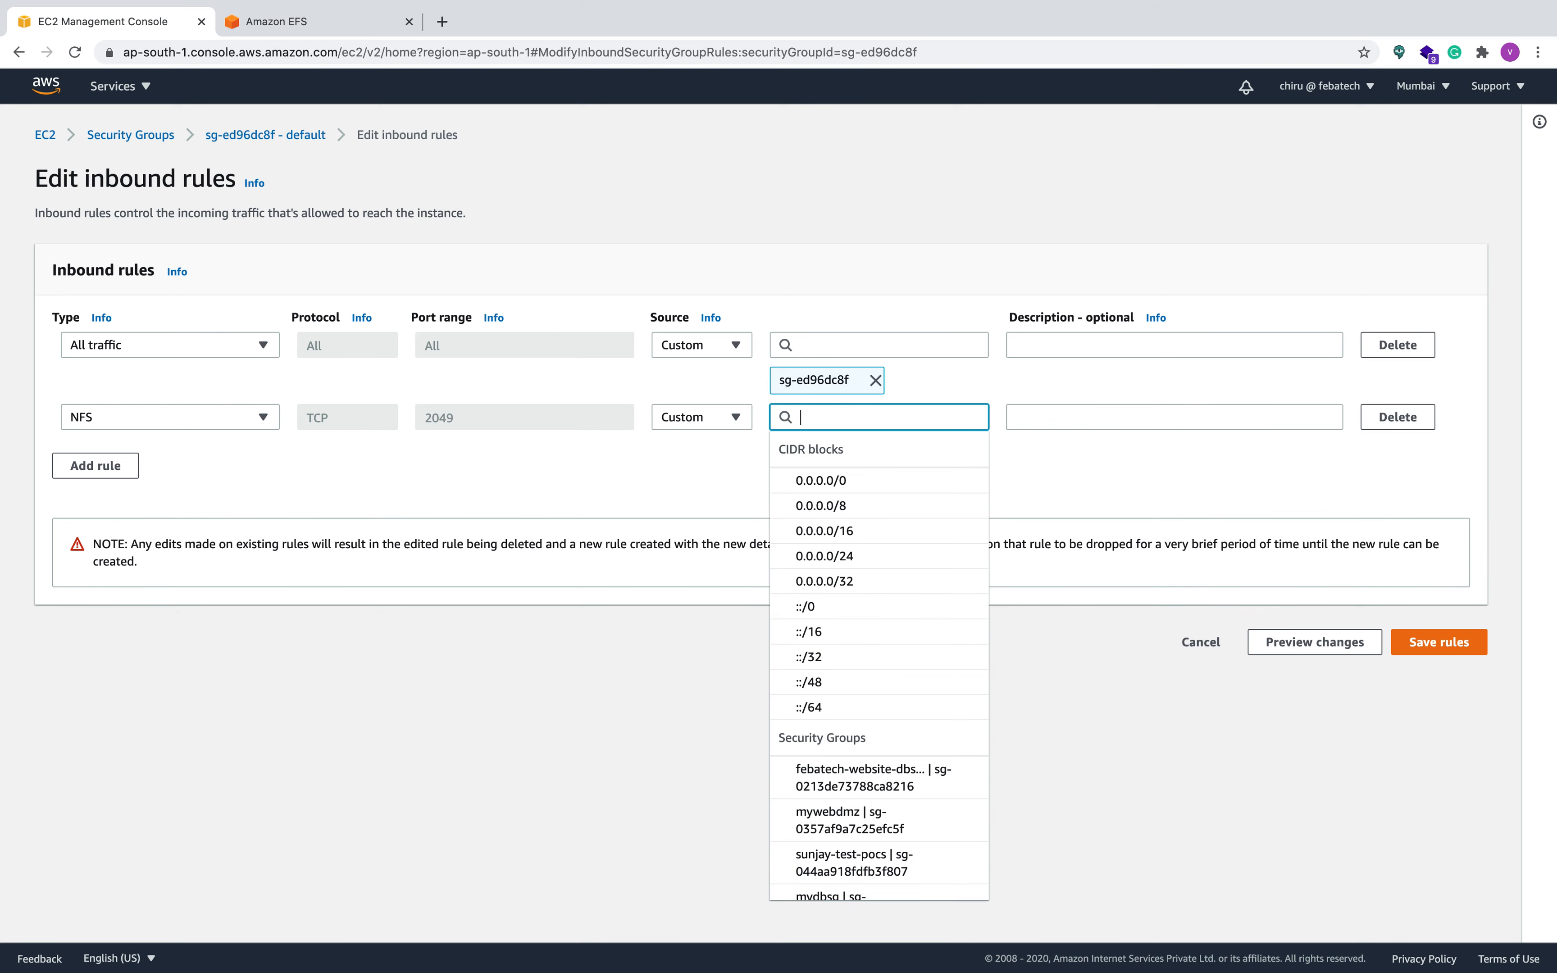
type("ec")
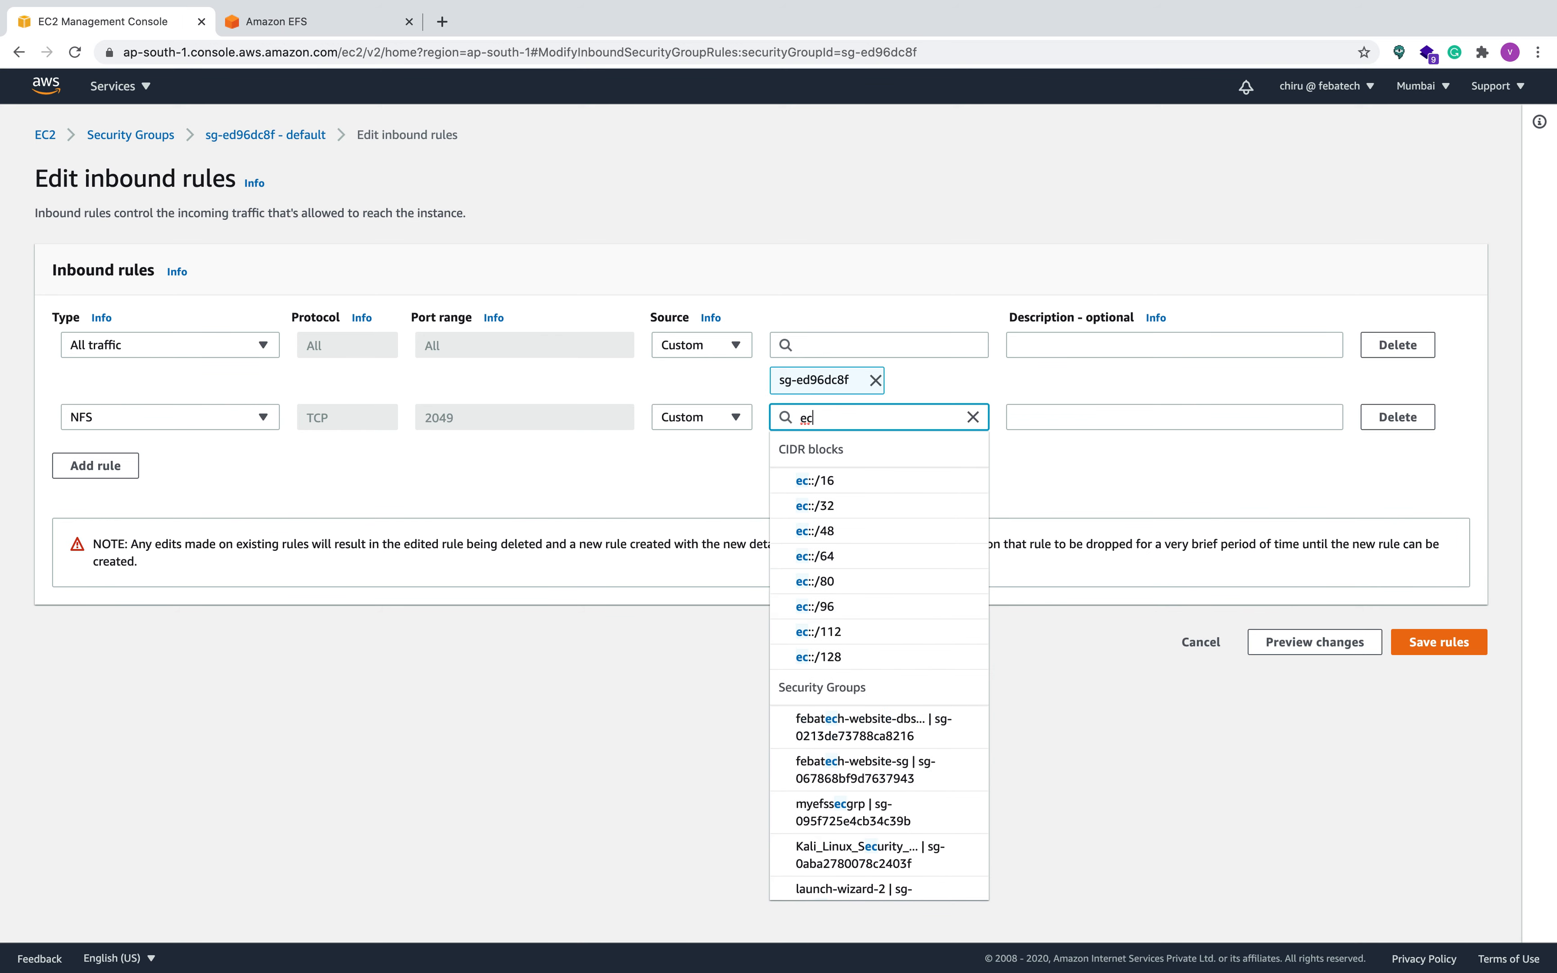
key("BackSpace")
key("BackSpace")
Search the NFS rule's sources for efs, set the source to the myefssecgrp security group and save the inbound rules.
type("efs")
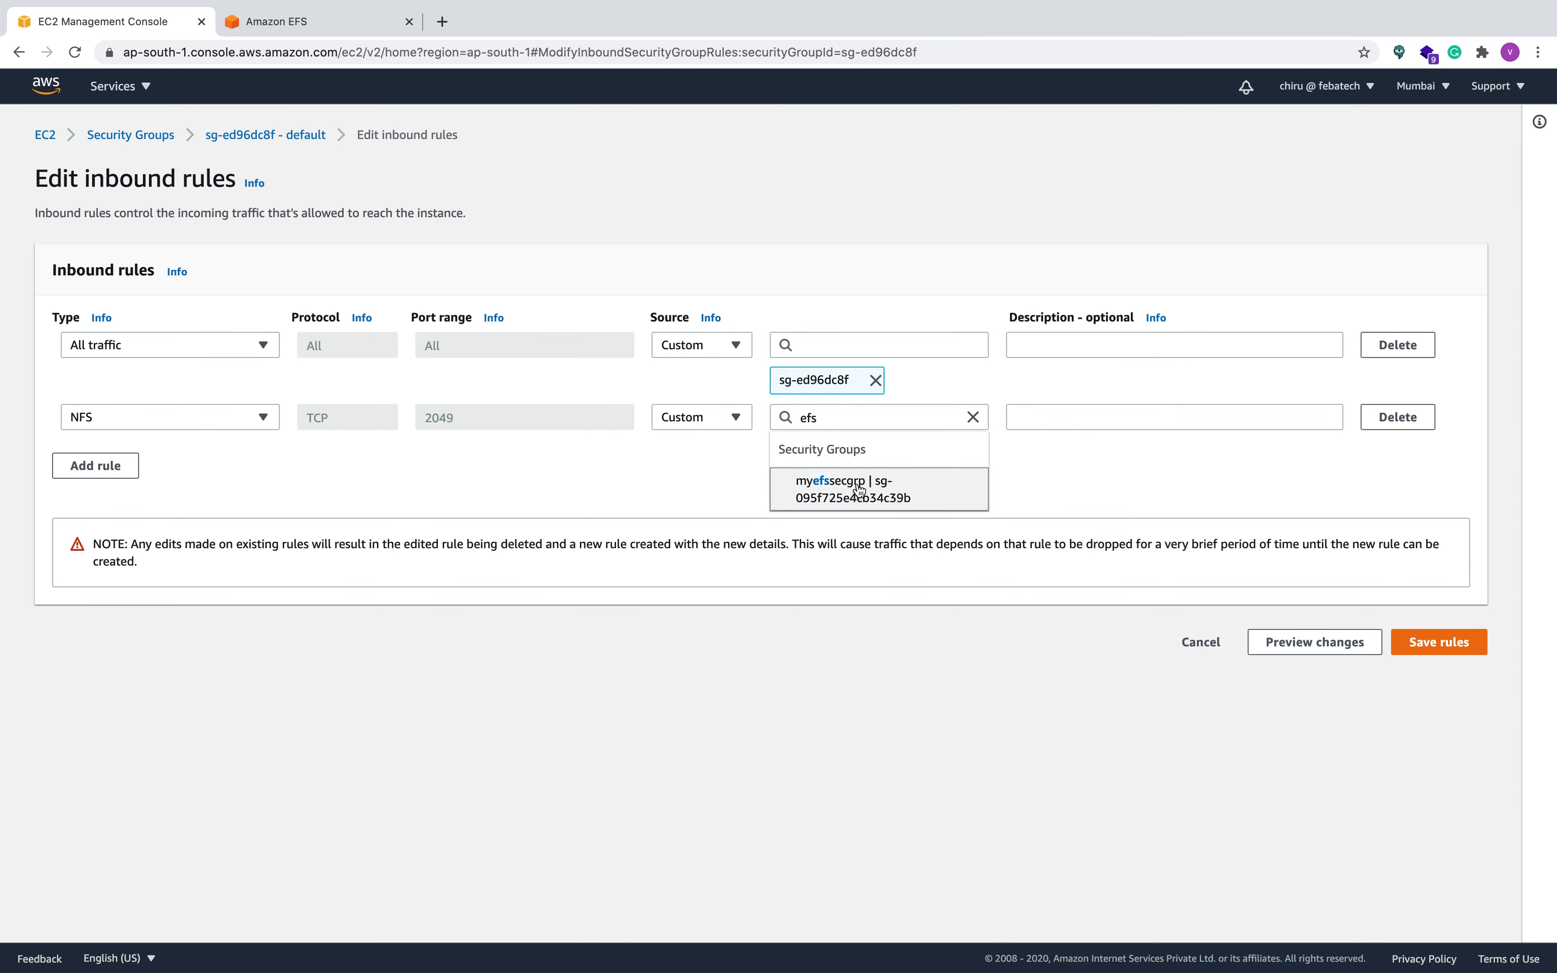
left_click(856, 482)
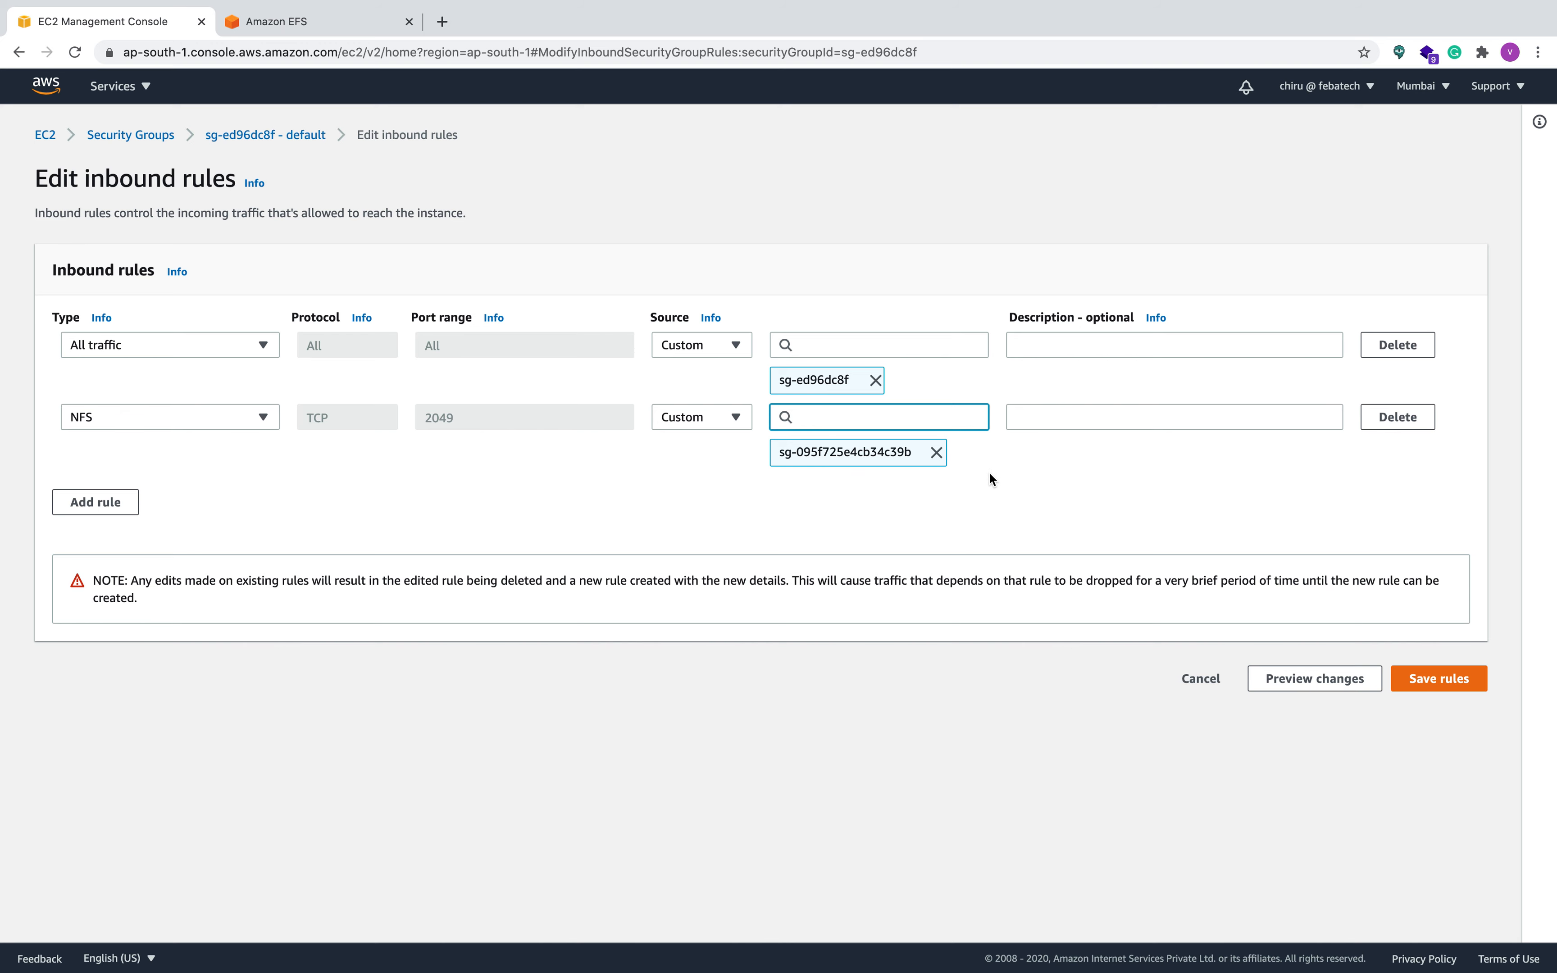
left_click(1435, 680)
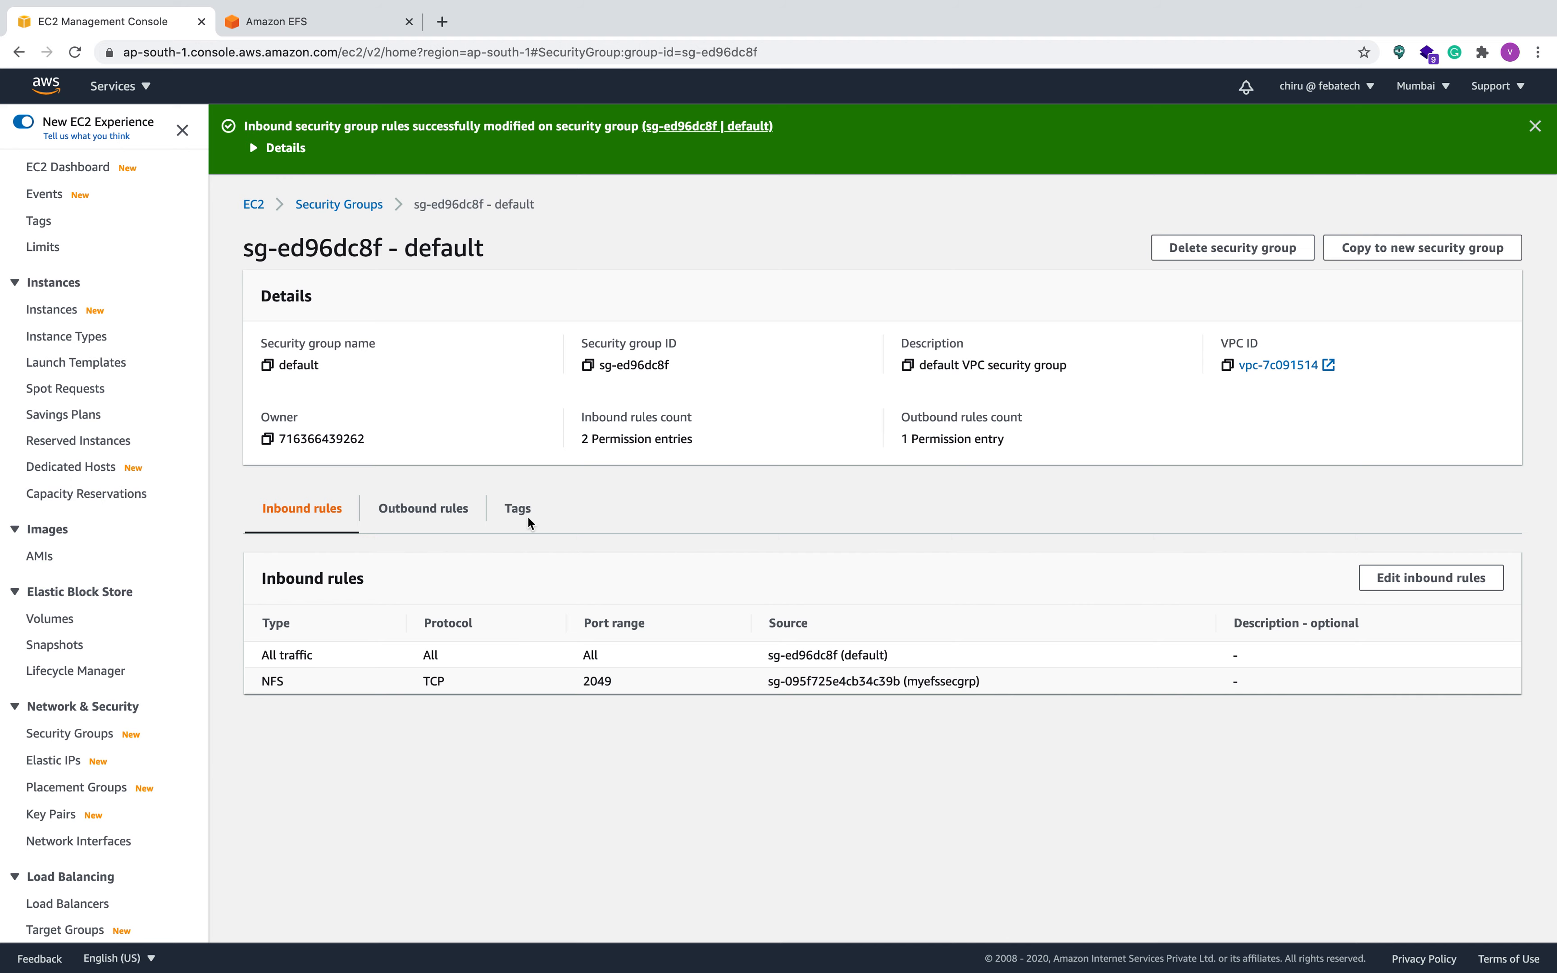
Return to the running instances list and examine the security group and inbound rules assigned to server2.
left_click(65, 169)
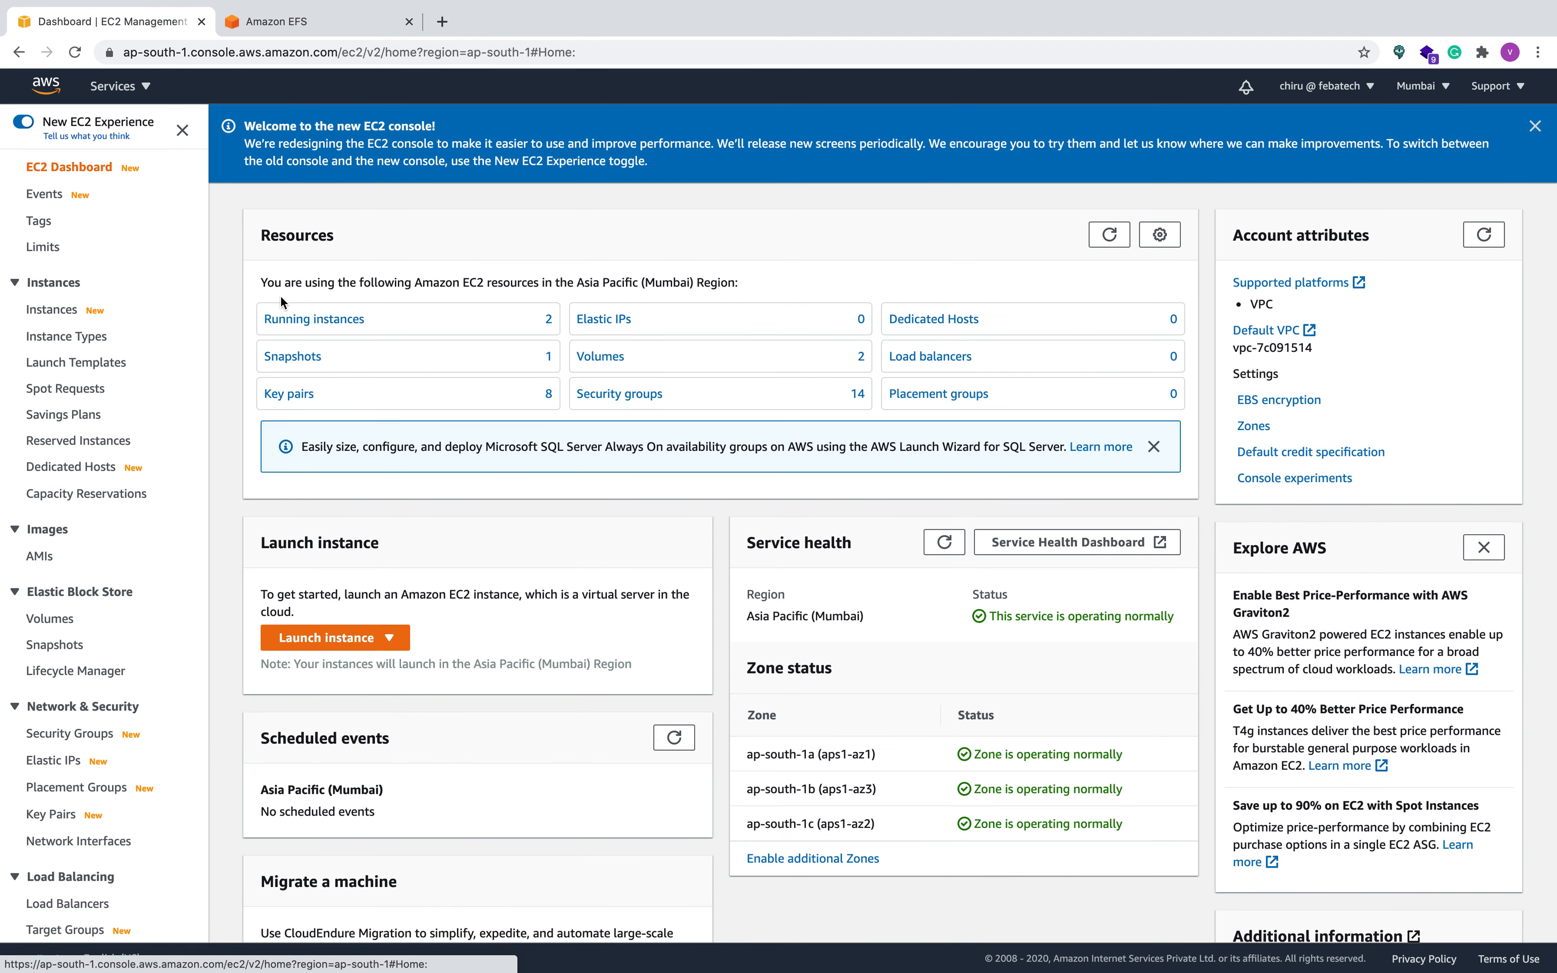
left_click(297, 317)
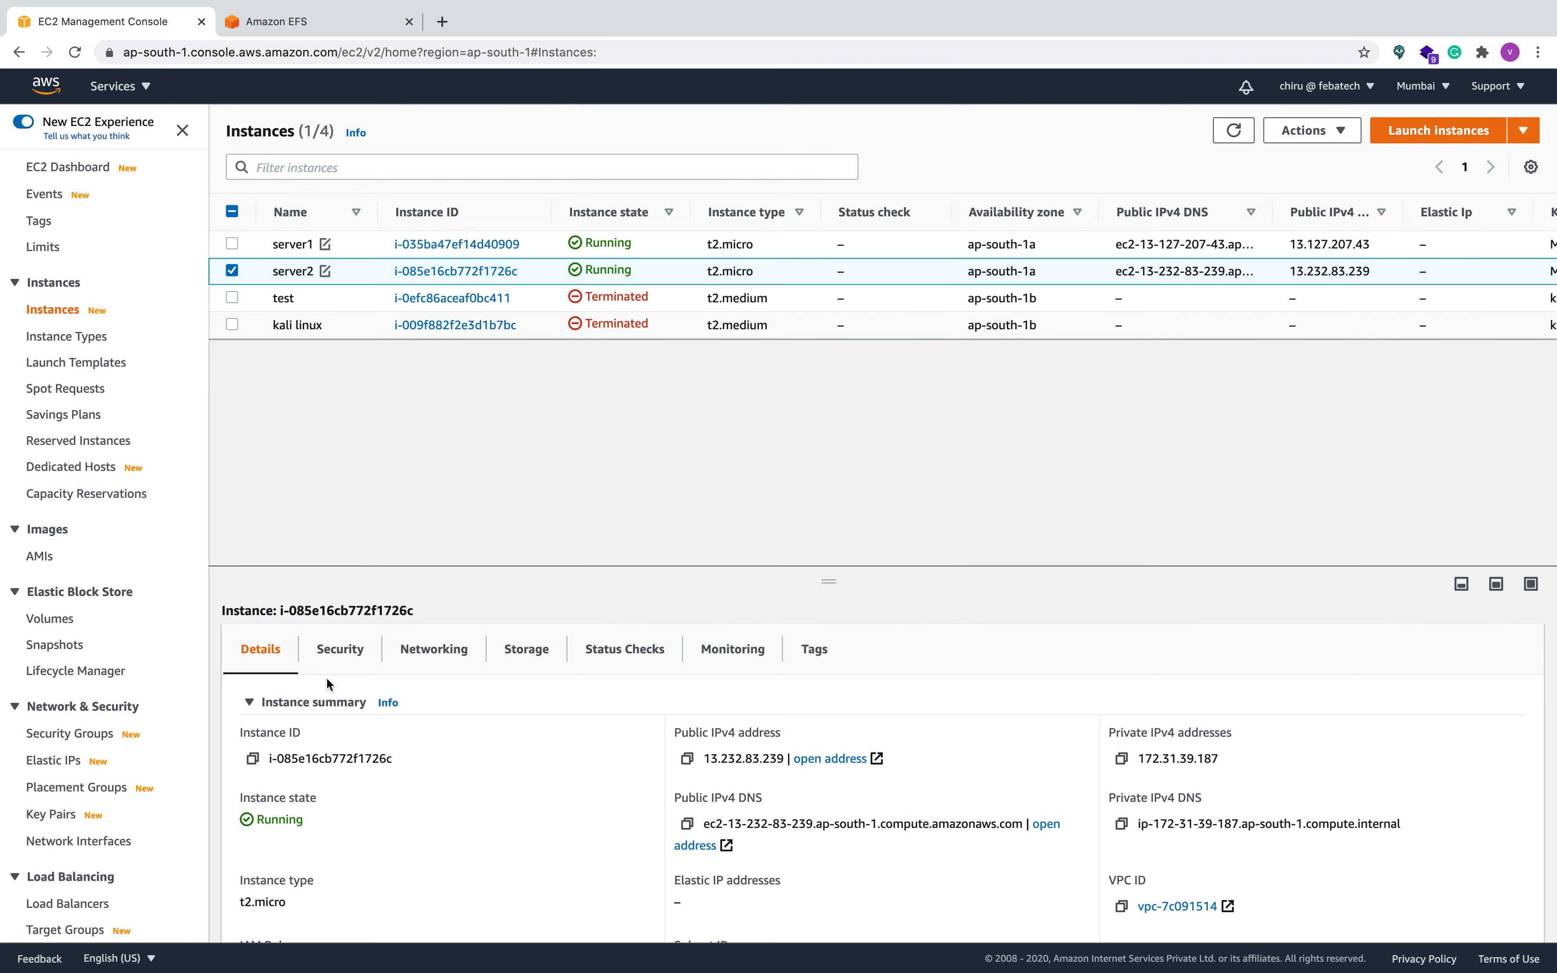
left_click(336, 651)
scroll(386, 785, "down", 2)
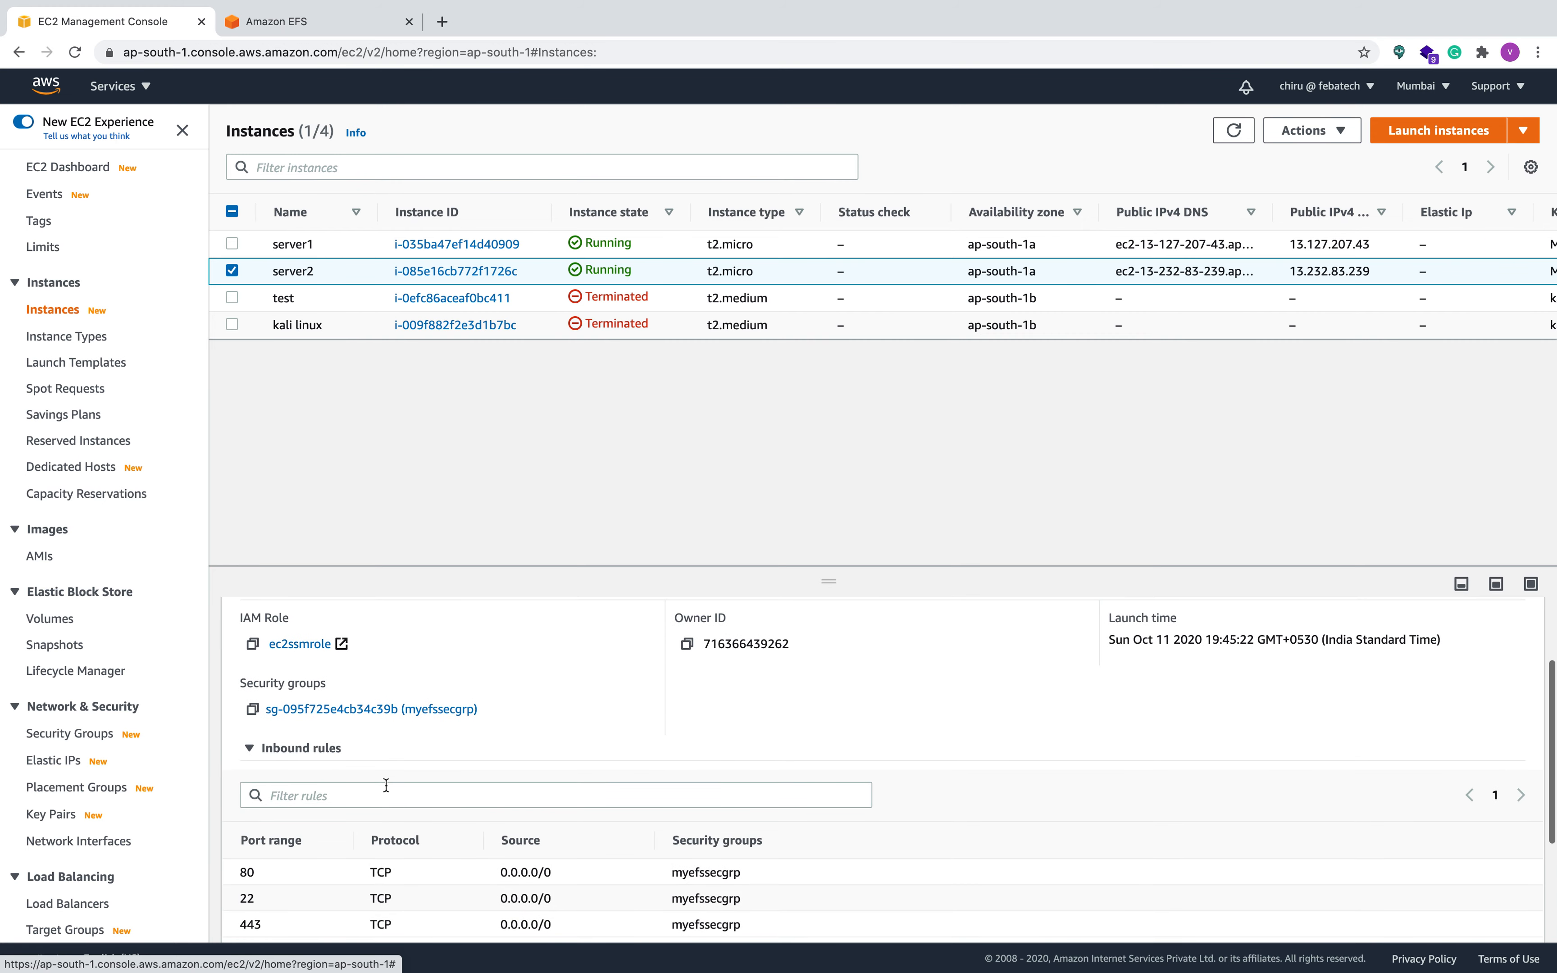